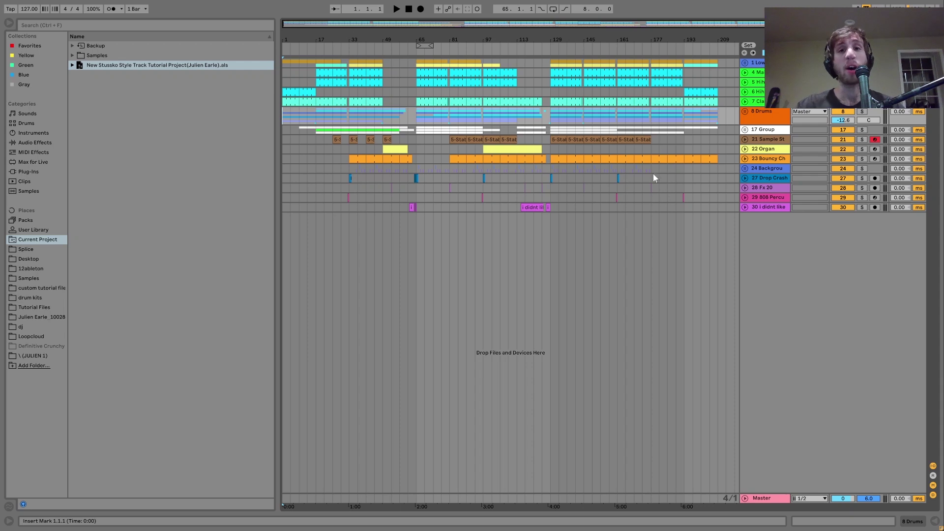
pyautogui.moveTo(509, 120)
pyautogui.mouseDown()
pyautogui.moveTo(548, 119)
pyautogui.moveTo(519, 118)
pyautogui.mouseUp()
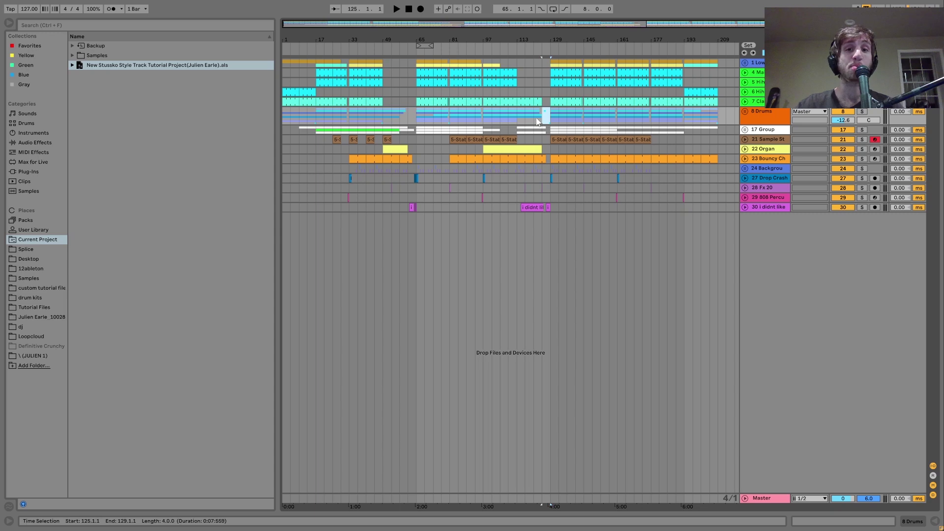
pyautogui.click(492, 207)
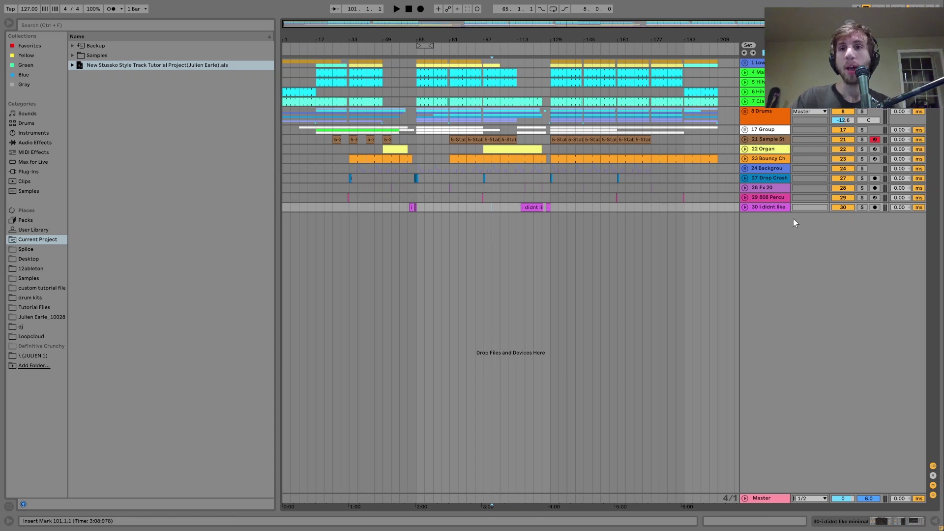
# Unfold the Low Bus group, solo the Kick track and play it from bar 81
pyautogui.click(745, 63)
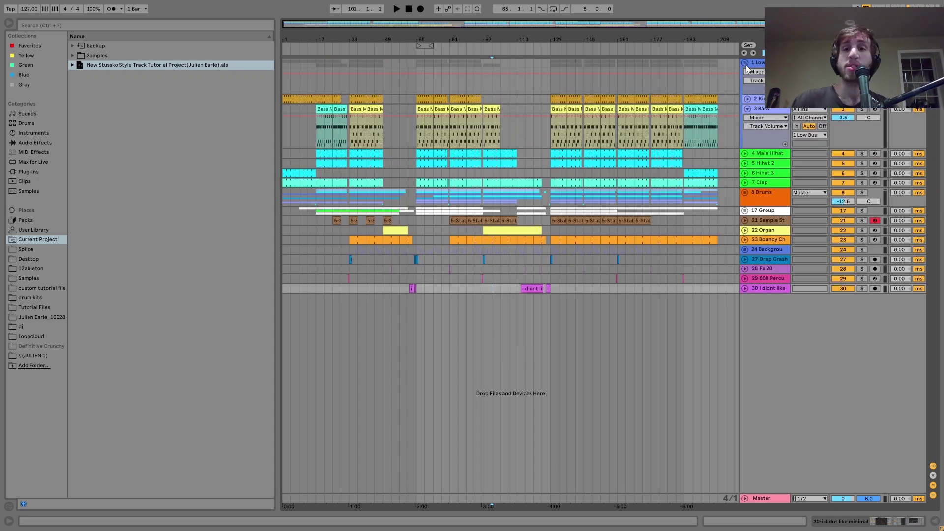
pyautogui.click(862, 99)
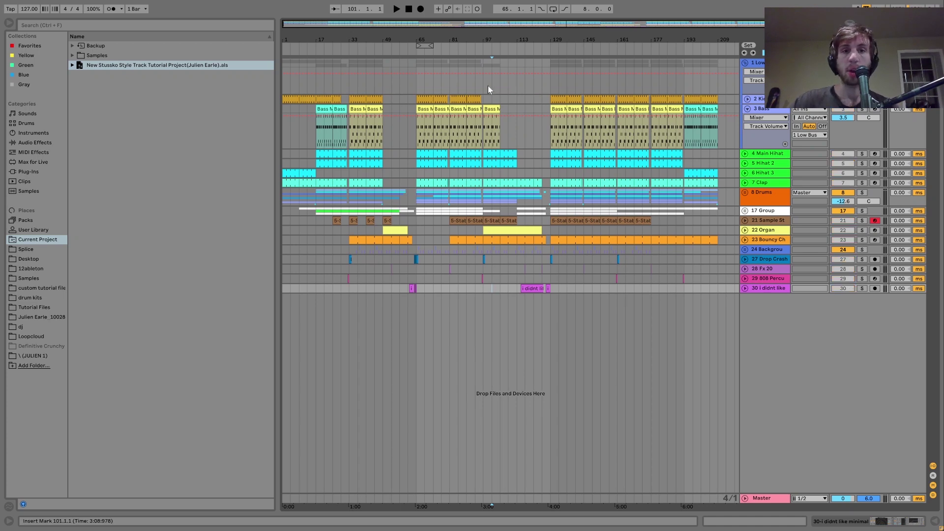
pyautogui.click(451, 97)
pyautogui.press('space')
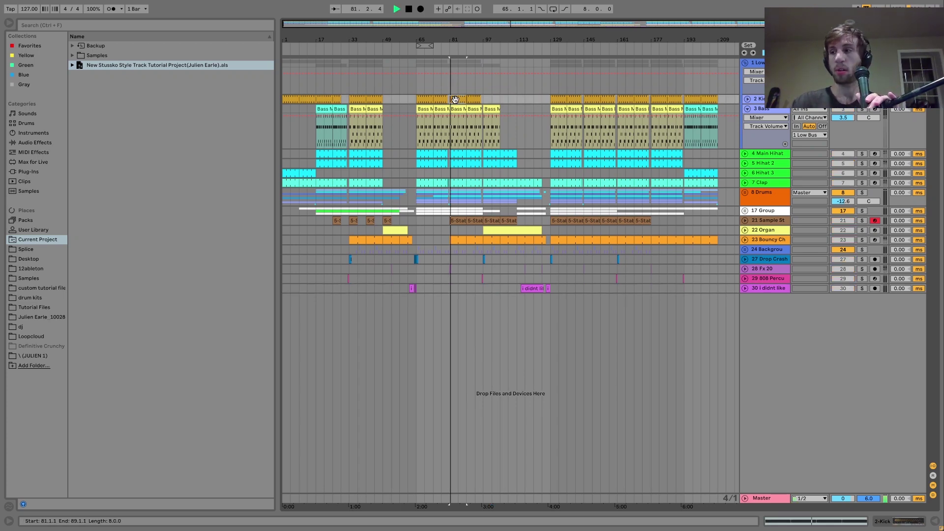
# Show the Kick track's sampler device and audition the soloed kick in short playbacks
pyautogui.doubleClick(764, 100)
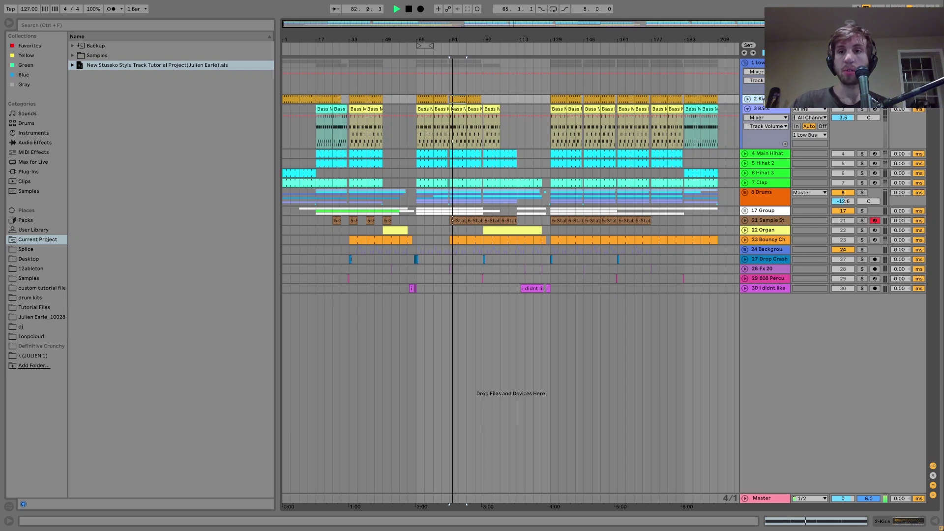
pyautogui.press('space')
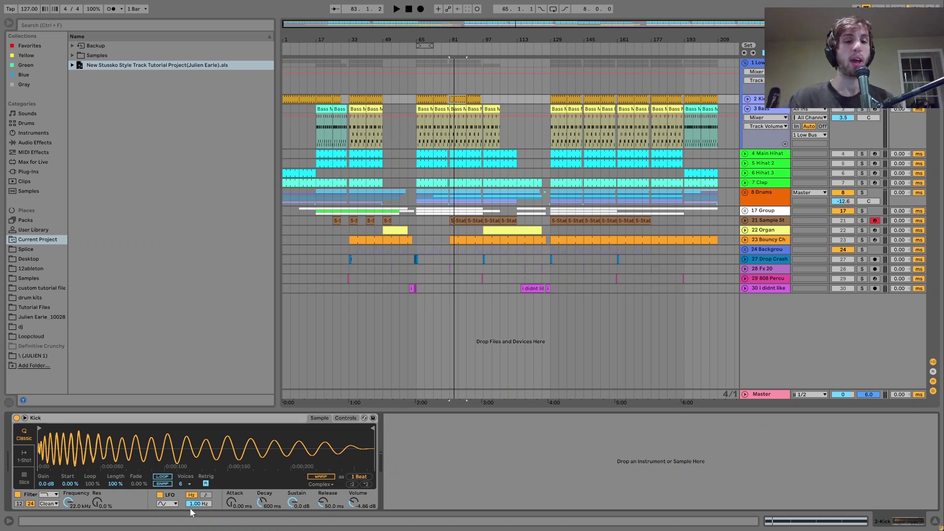
pyautogui.press('space')
pyautogui.press('space')
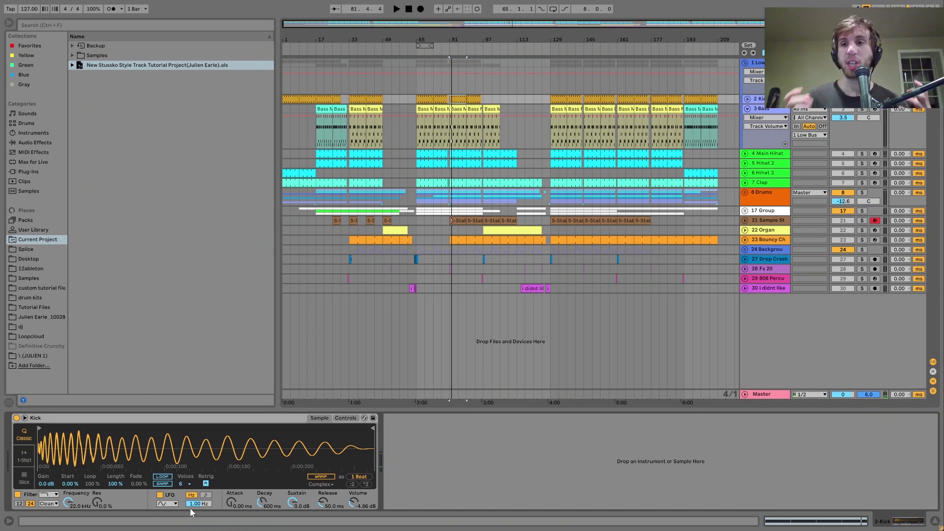
pyautogui.press('space')
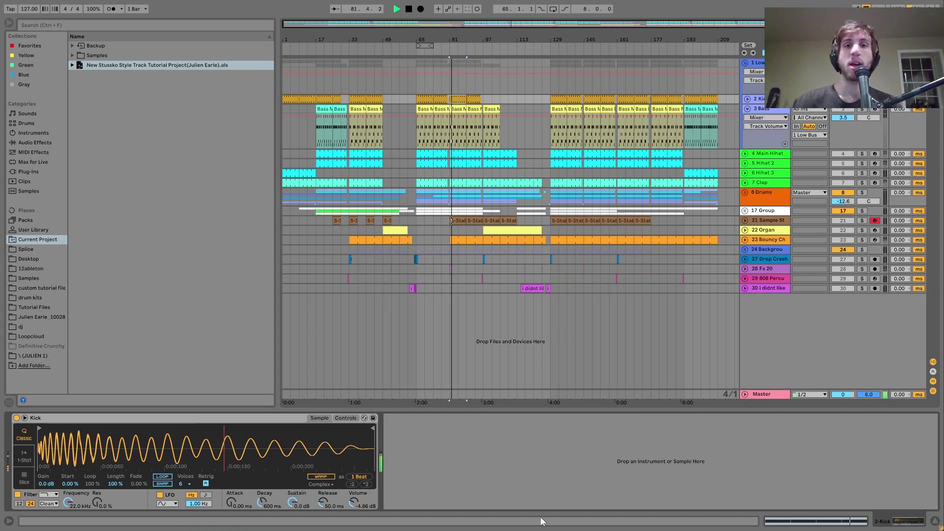
pyautogui.press('space')
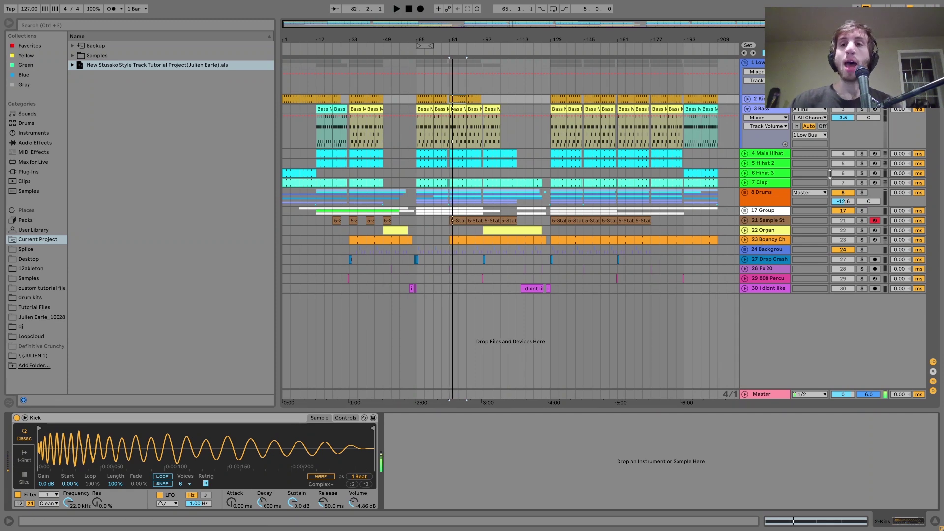
# Solo the Bass track, show its device chain and play it from bar 81
pyautogui.click(863, 110)
pyautogui.click(768, 110)
pyautogui.press('space')
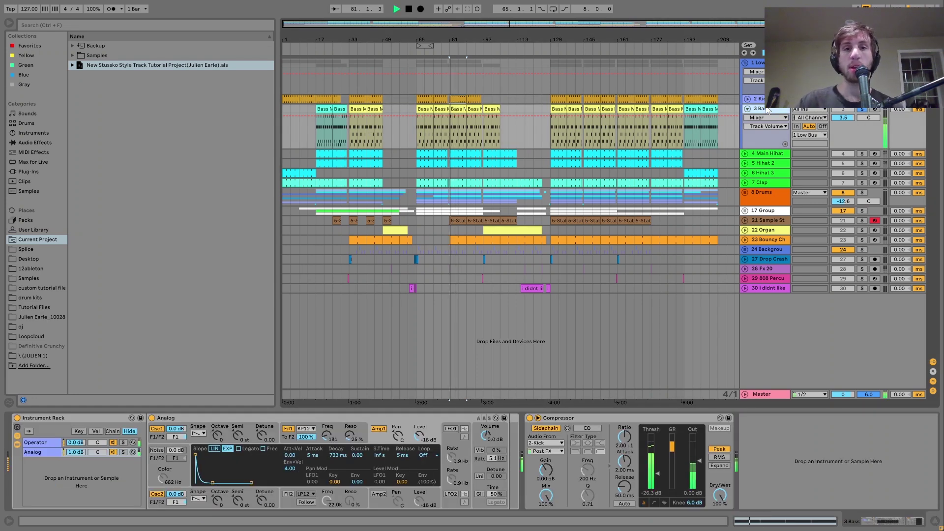
# Open the Bass Midi clip at bar 81 in the note editor and audition its pattern from the start
pyautogui.doubleClick(457, 109)
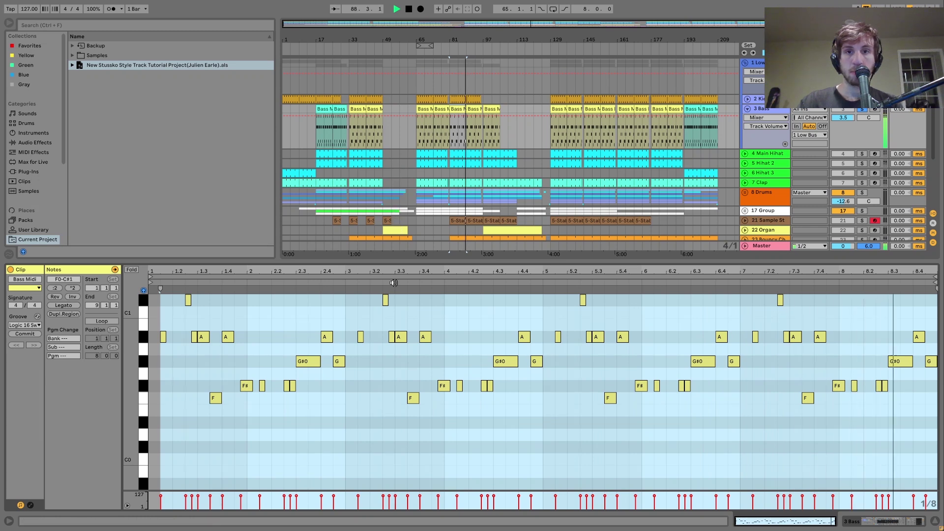
pyautogui.press('space')
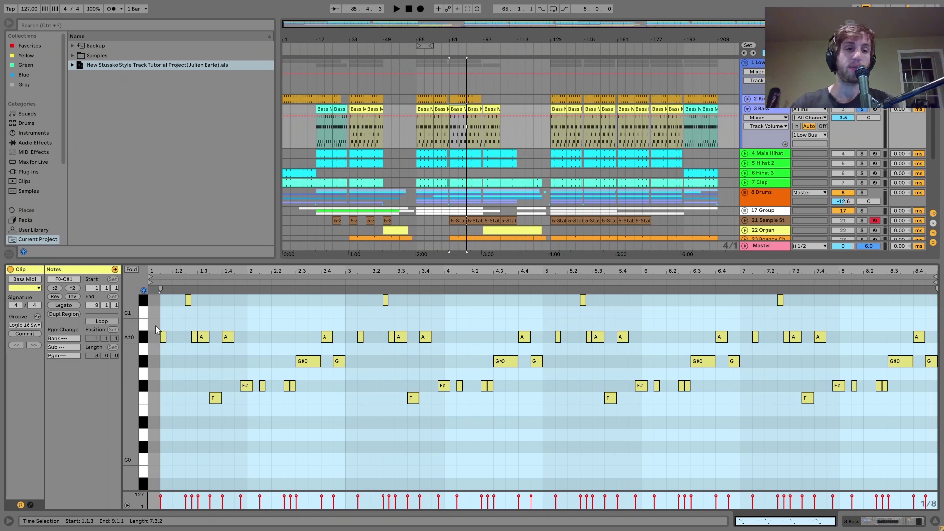
pyautogui.press('space')
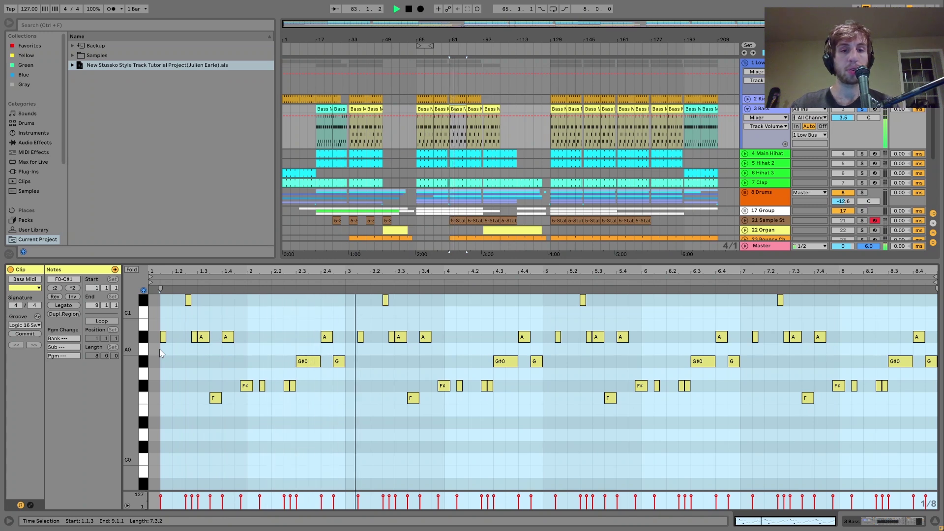
pyautogui.press('space')
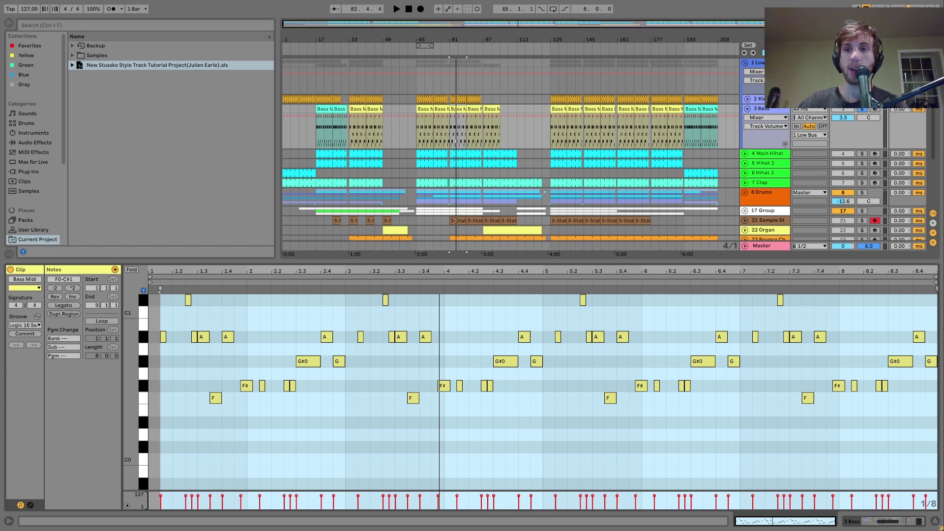
pyautogui.click(864, 109)
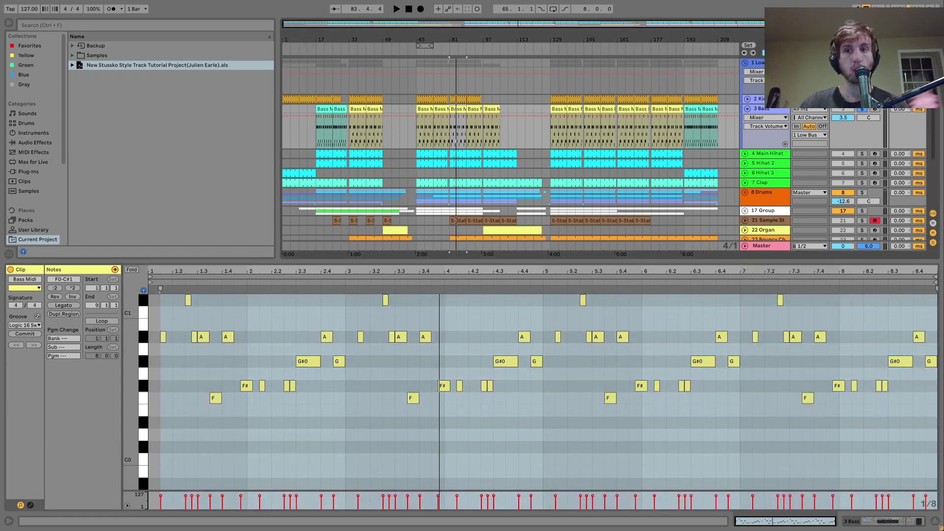
pyautogui.press('space')
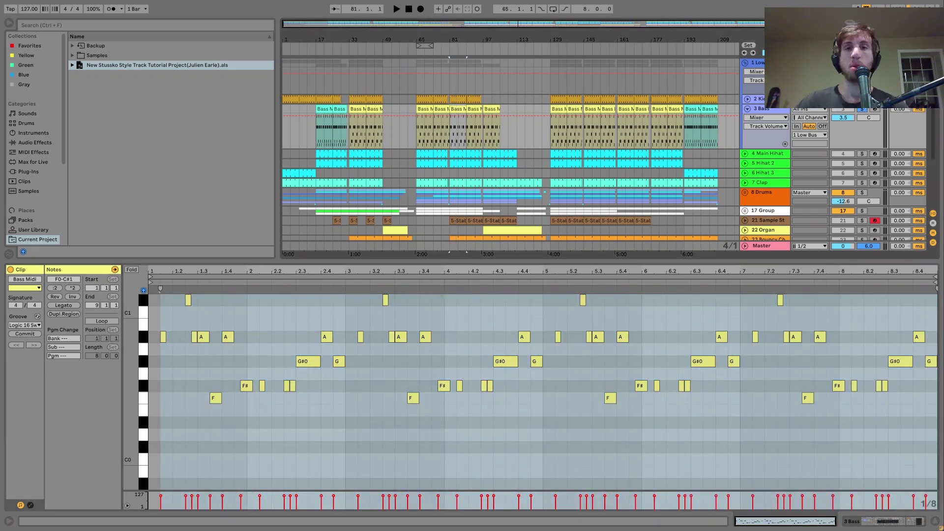
pyautogui.press('space')
pyautogui.press('space')
pyautogui.press('space')
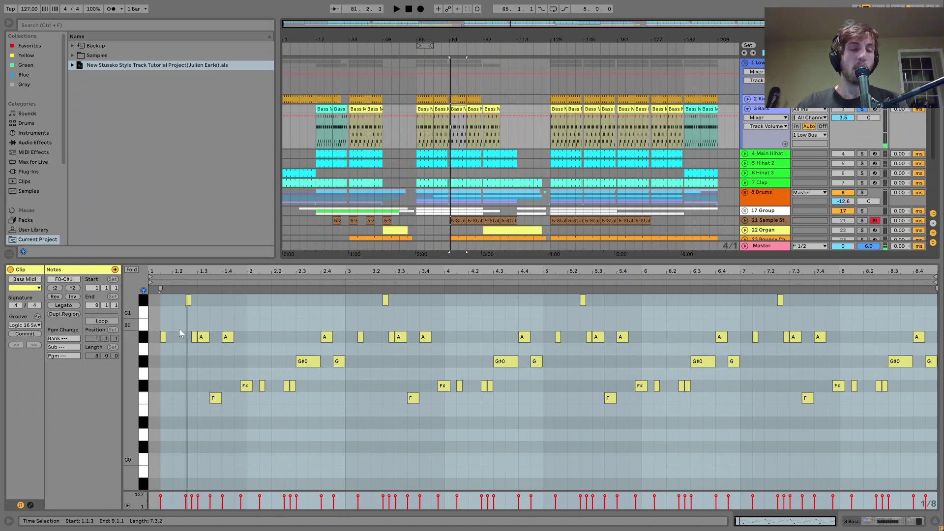
# Try the first C#1 note of the bass clip three semitones lower and return it to C#1
pyautogui.click(189, 301)
pyautogui.press('Down')
pyautogui.press('Down')
pyautogui.press('Down')
pyautogui.press('Up')
pyautogui.press('Up')
pyautogui.press('Up')
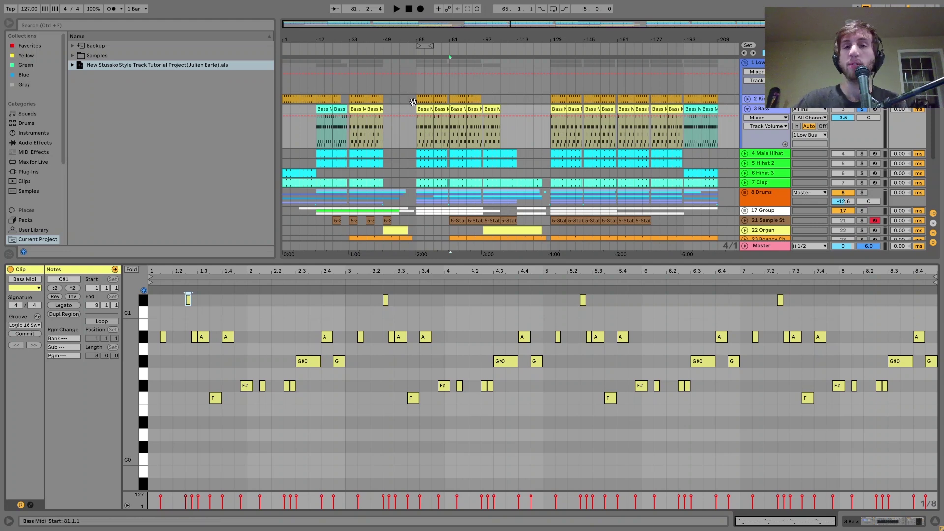
# Compare the note patterns of the bass clips at bars 81, 17 and 193
pyautogui.click(458, 110)
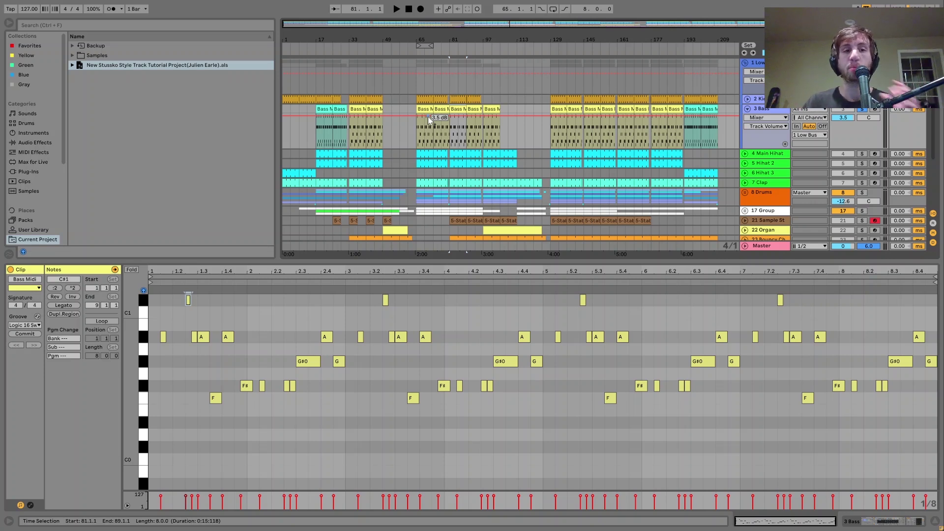
pyautogui.click(322, 108)
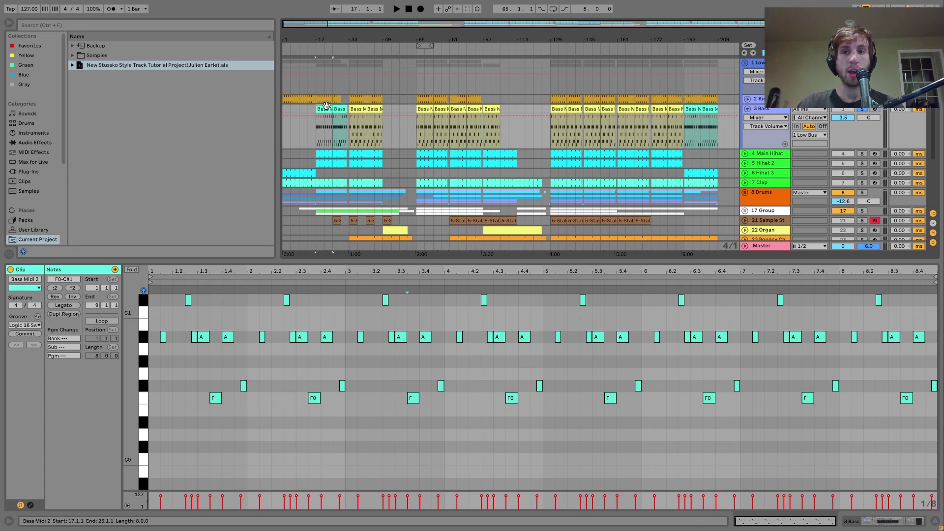
pyautogui.click(694, 110)
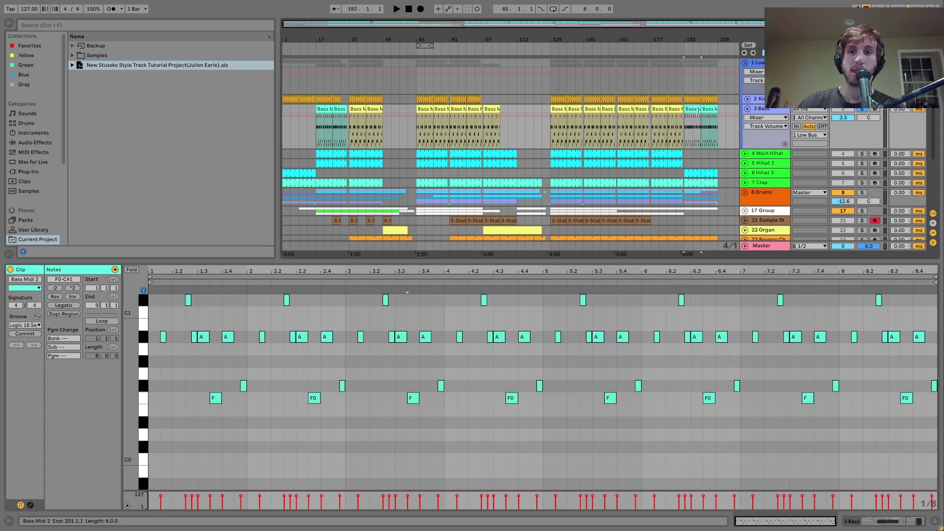
# Play the Bass Midi 2 clip from bar 17 and the Bass Midi clip from bar 65 to compare the patterns
pyautogui.click(317, 109)
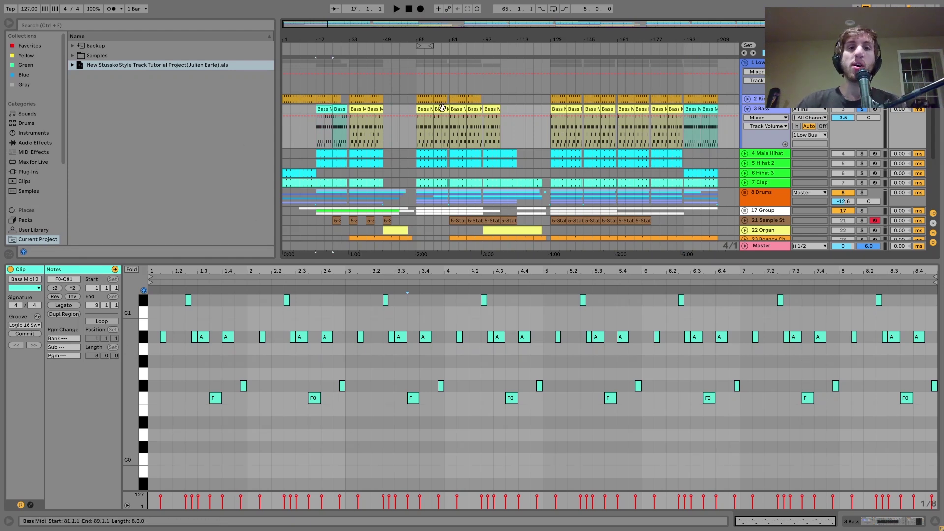
pyautogui.press('space')
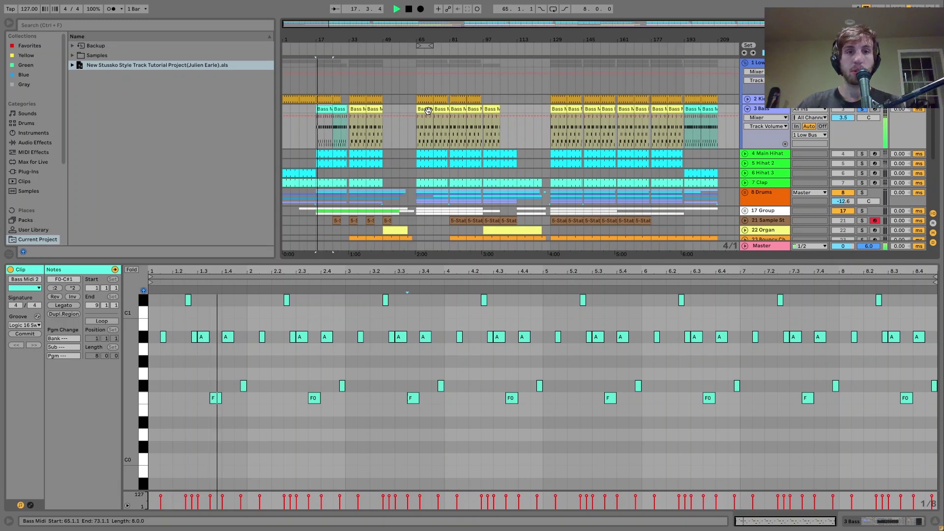
pyautogui.press('space')
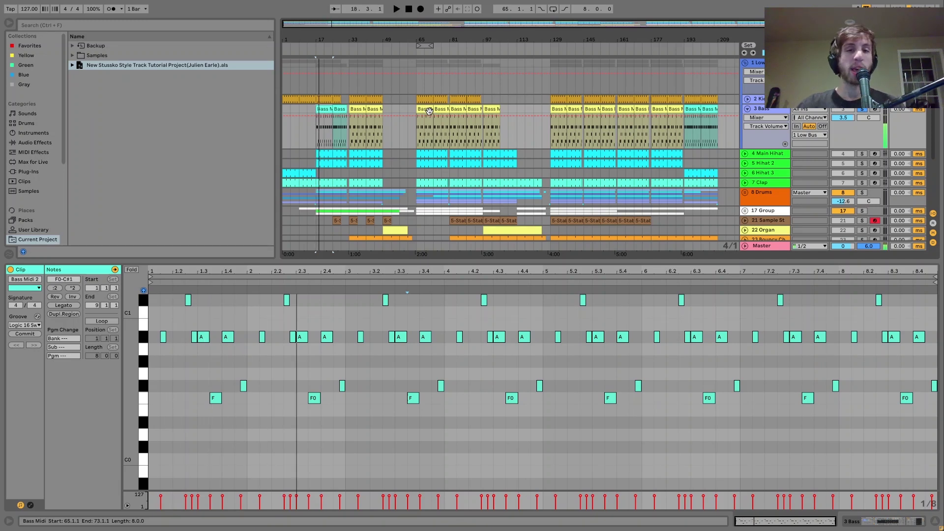
pyautogui.click(428, 110)
pyautogui.press('space')
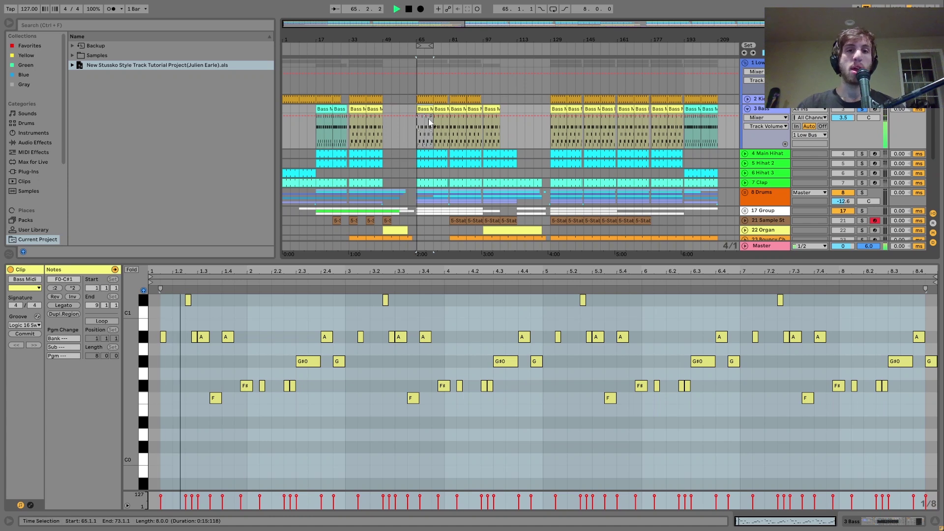
pyautogui.press('space')
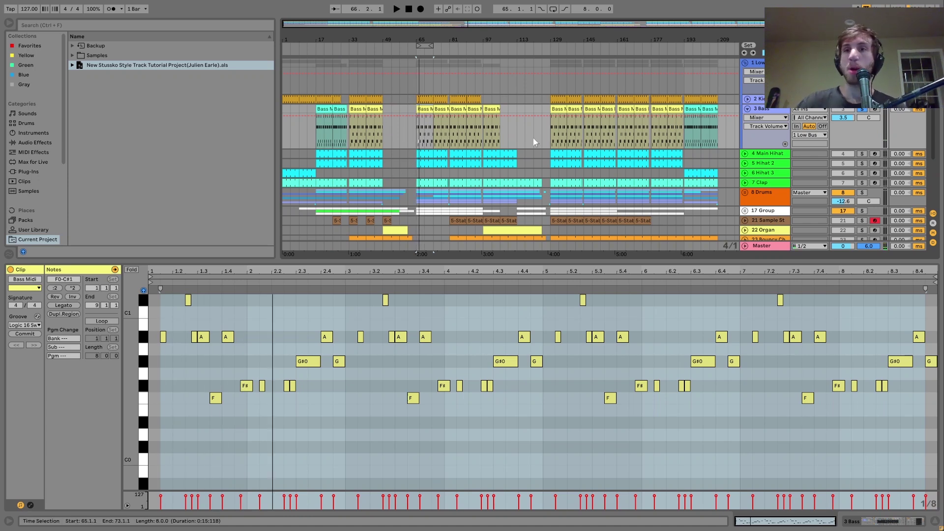
# Show the Bass track's Instrument Rack and audition its Operator and Analog chains soloed one after the other
pyautogui.click(765, 110)
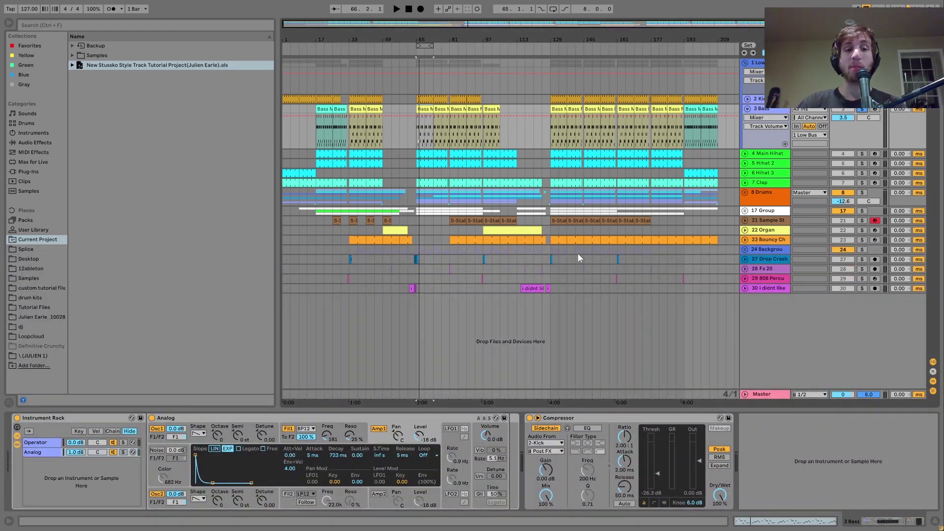
pyautogui.click(39, 442)
pyautogui.click(123, 443)
pyautogui.press('space')
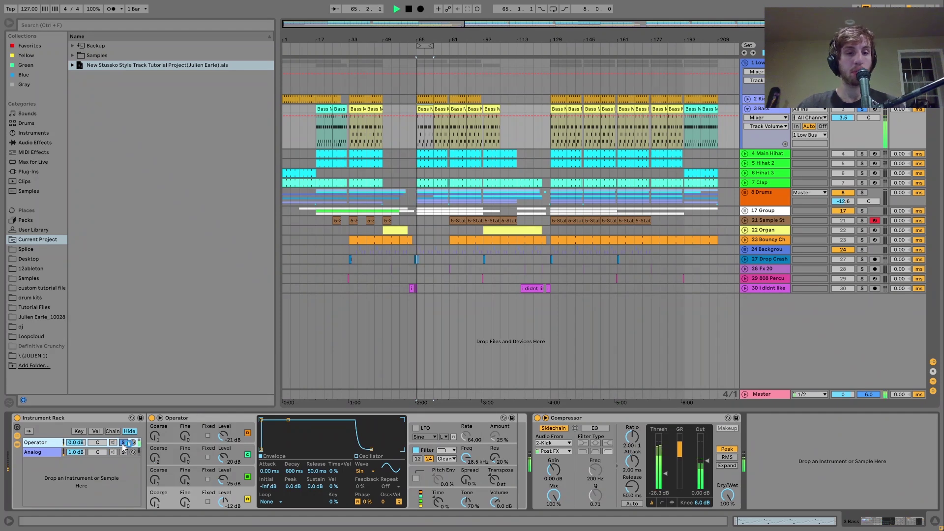
pyautogui.click(123, 451)
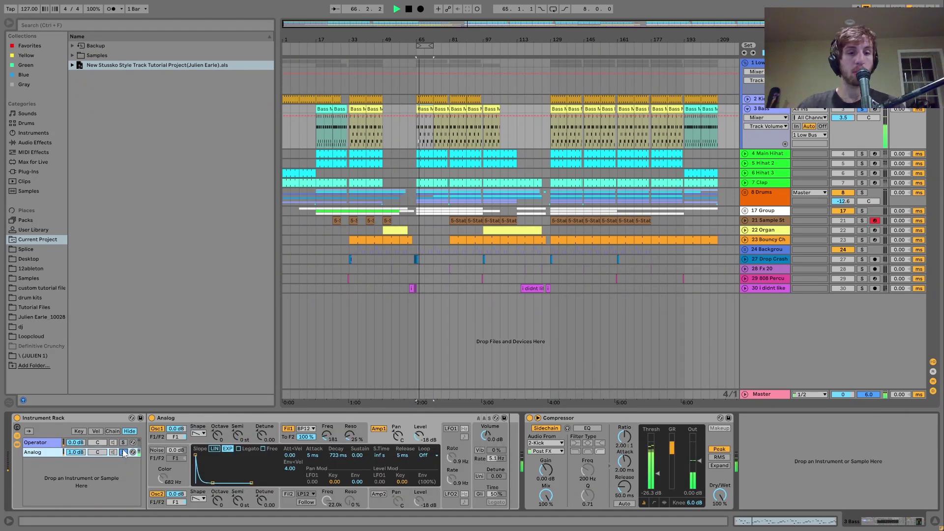
pyautogui.press('space')
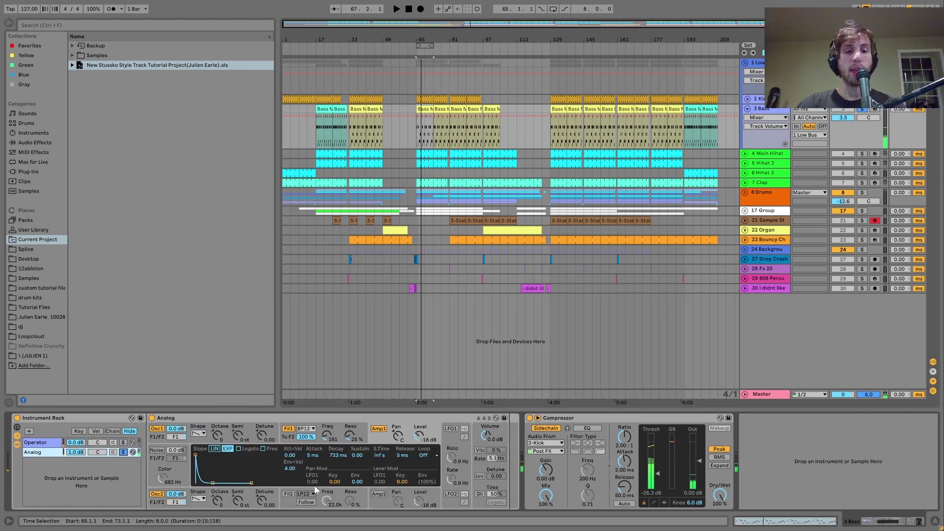
# Solo the rack's Operator chain and examine the envelope settings of oscillators B, C and D
pyautogui.click(123, 442)
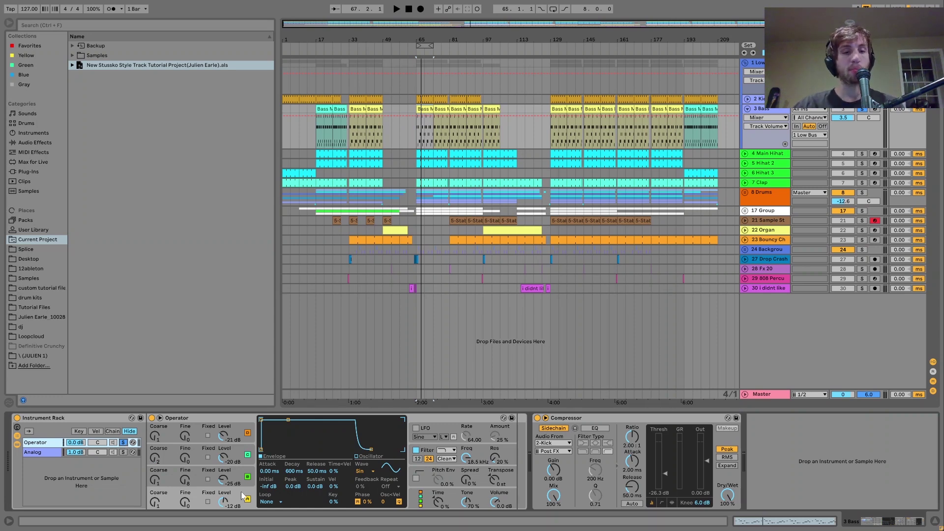
pyautogui.click(238, 476)
pyautogui.click(237, 453)
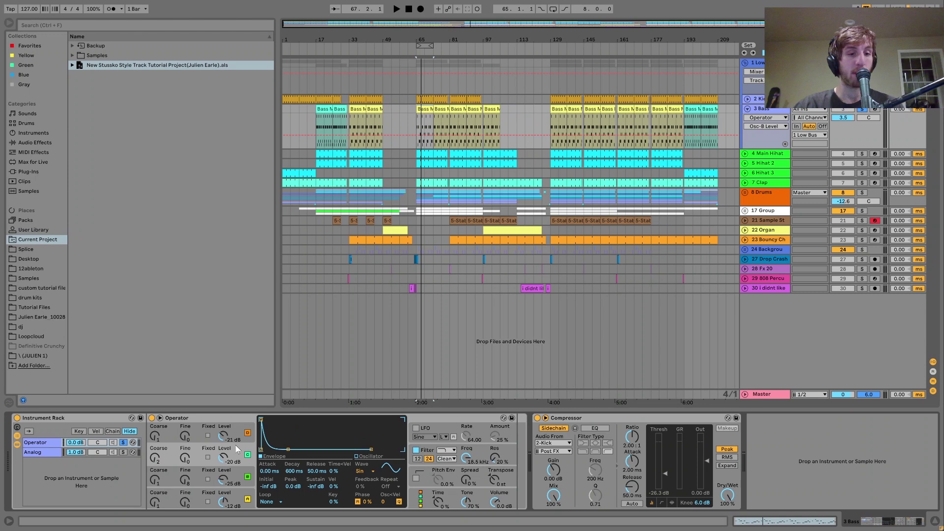
pyautogui.click(229, 427)
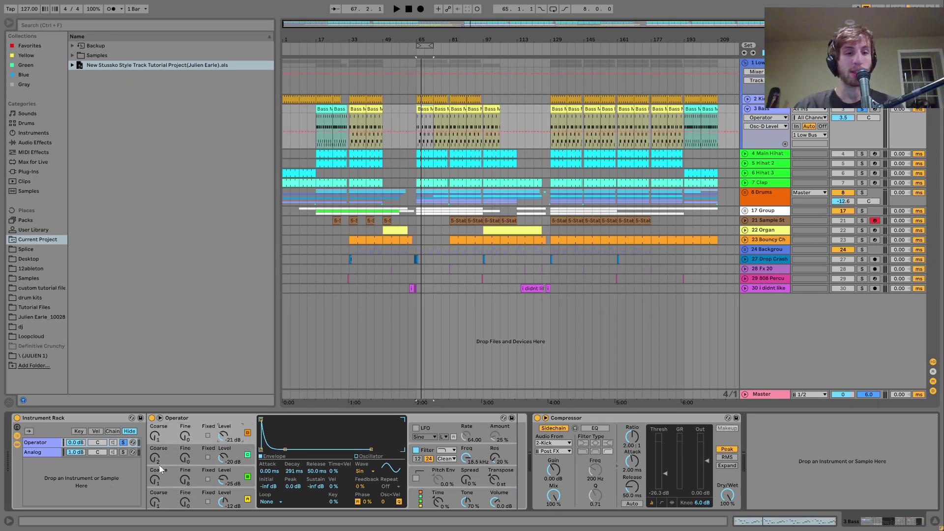
pyautogui.click(238, 454)
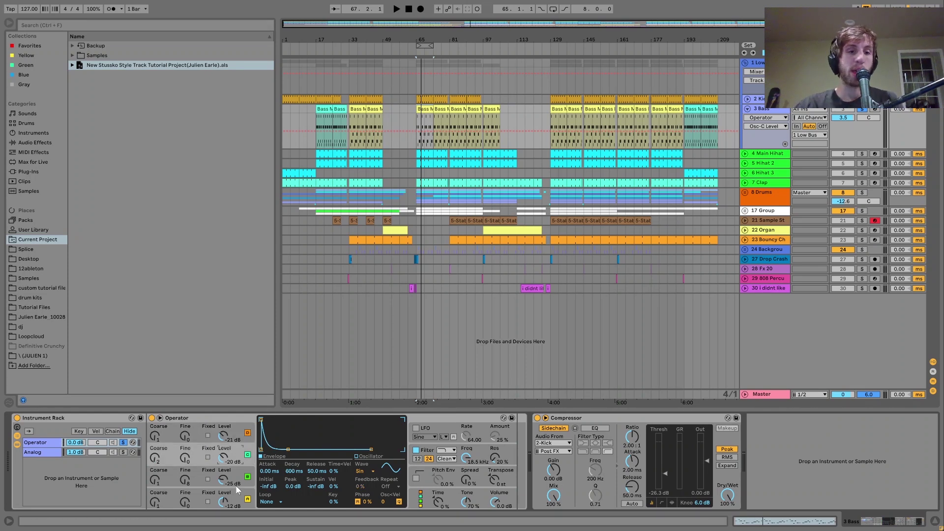
# Audition the Operator chain with oscillators C and D switched off and on again
pyautogui.click(247, 455)
pyautogui.click(247, 433)
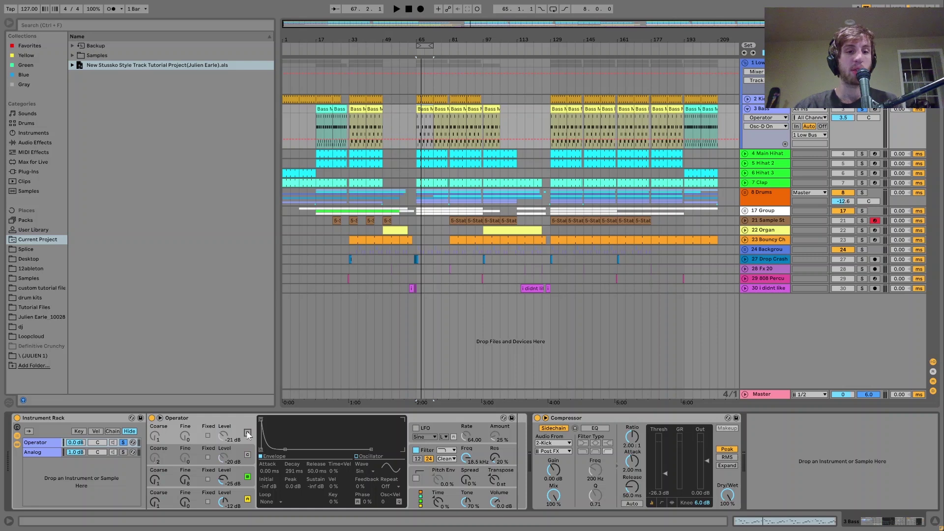
pyautogui.press('space')
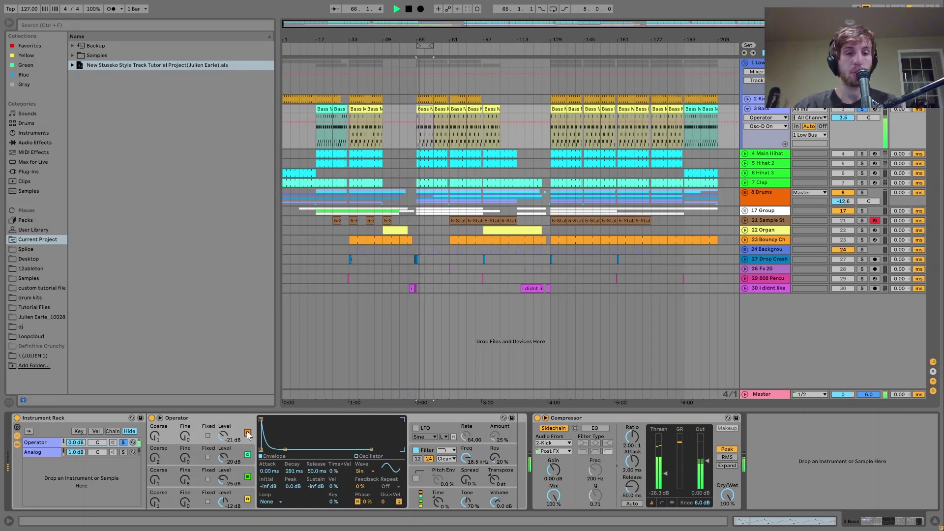
pyautogui.click(250, 451)
pyautogui.press('space')
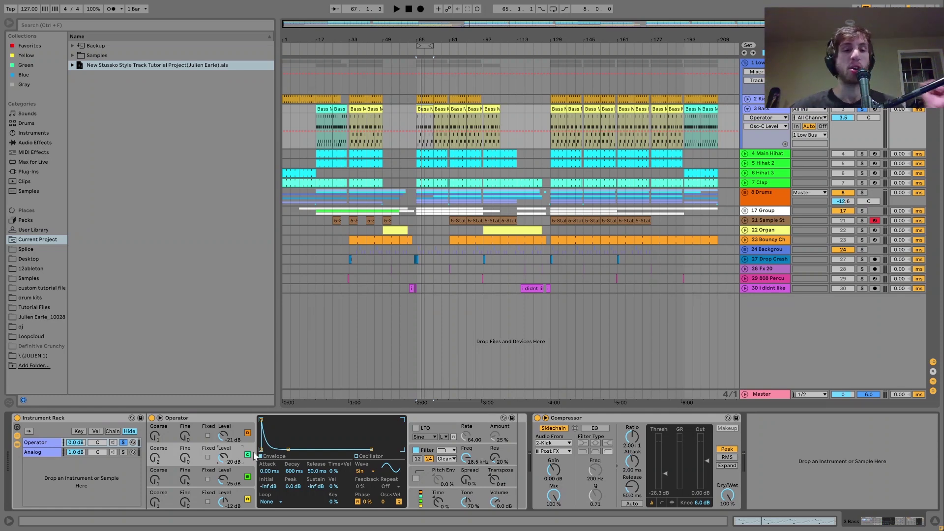
# Play the soloed Operator bass from bar 65 and show its filter envelope settings
pyautogui.press('space')
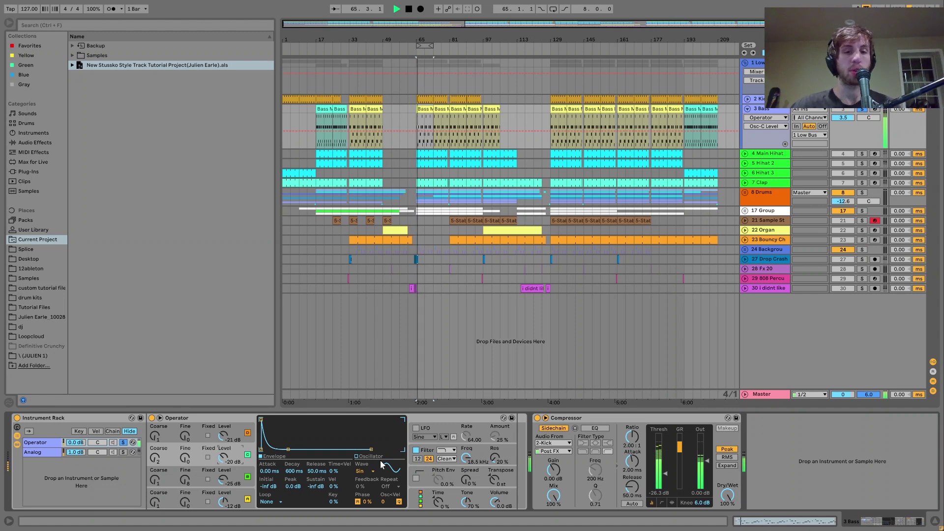
pyautogui.click(427, 450)
pyautogui.press('space')
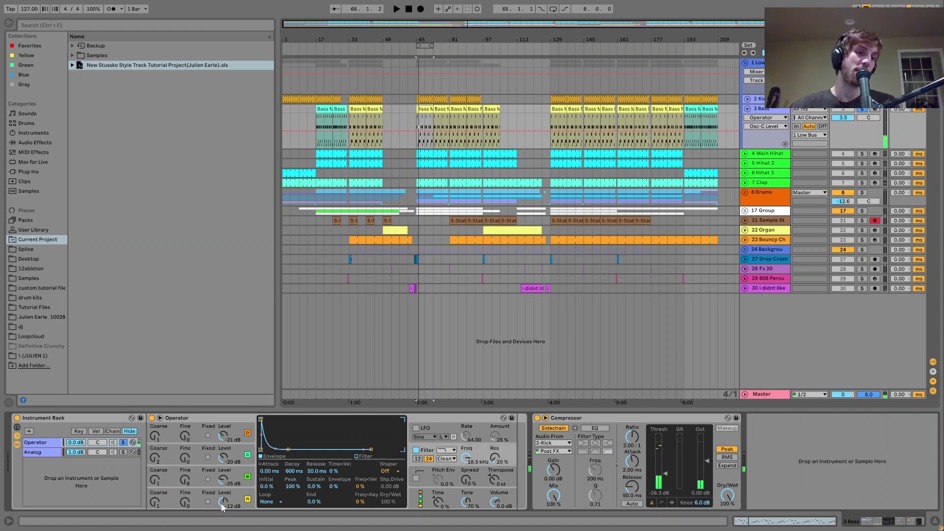
# Solo the Instrument Rack's Analog chain and audition it from bar 65
pyautogui.click(124, 453)
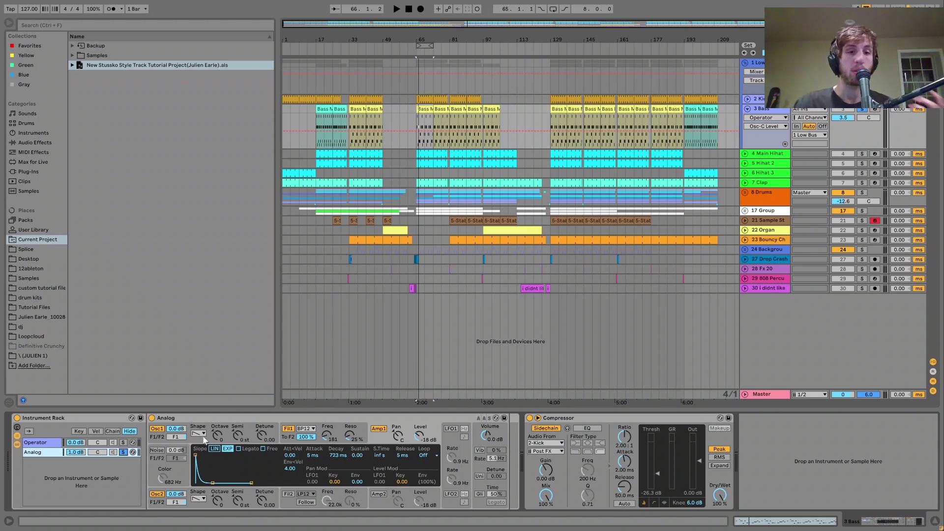
pyautogui.press('space')
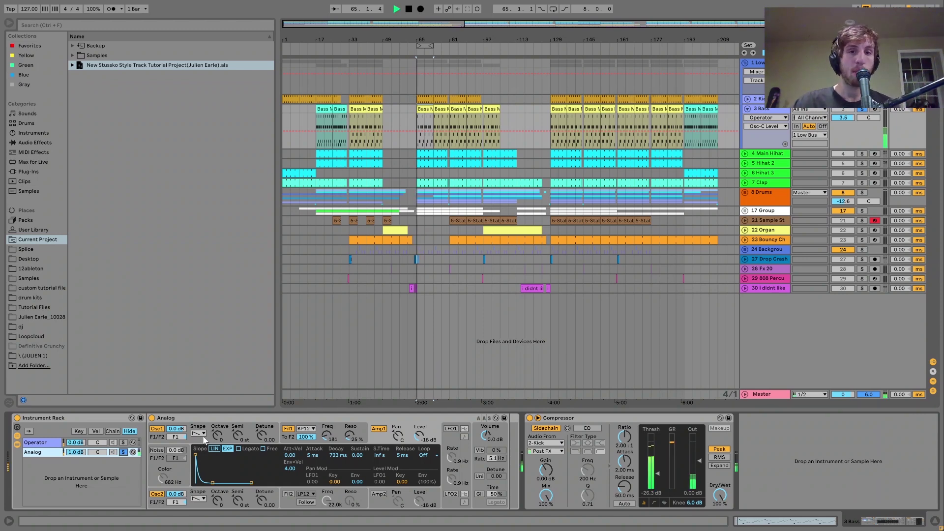
pyautogui.press('space')
pyautogui.click(123, 453)
pyautogui.press('space')
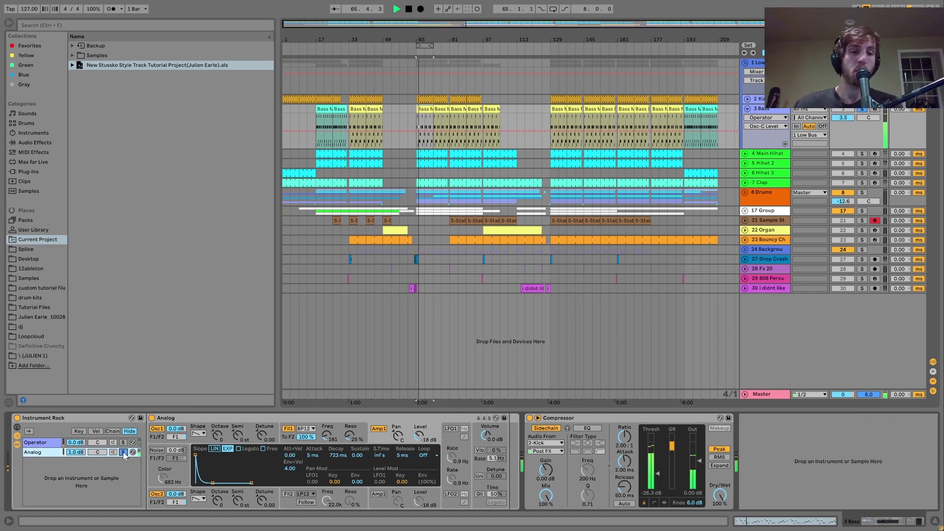
pyautogui.press('space')
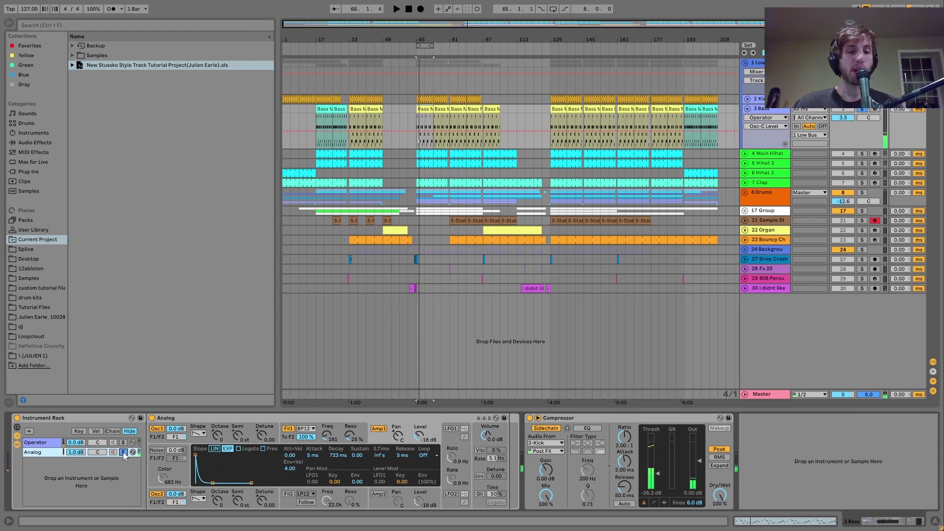
# Examine the Analog's Fil1 and Amp1 envelopes, and unsolo the chain to play both bass layers together
pyautogui.click(285, 437)
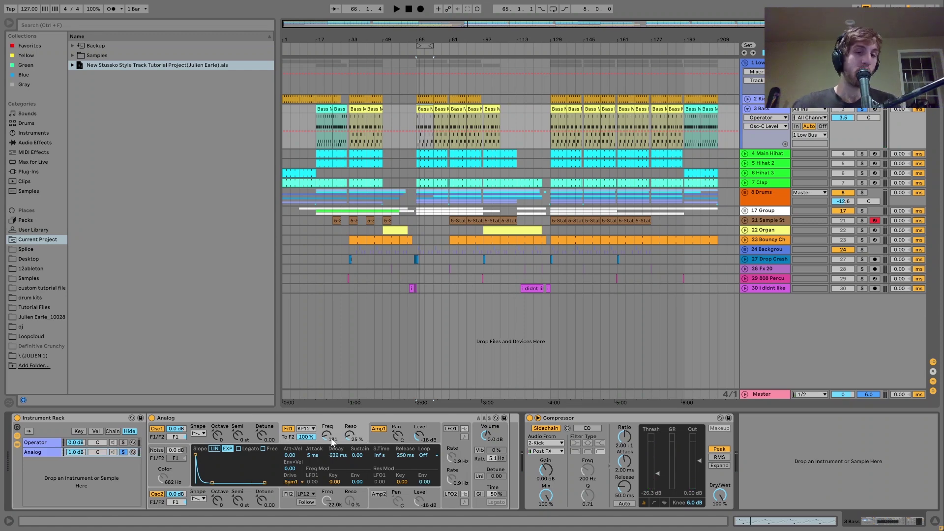
pyautogui.click(389, 441)
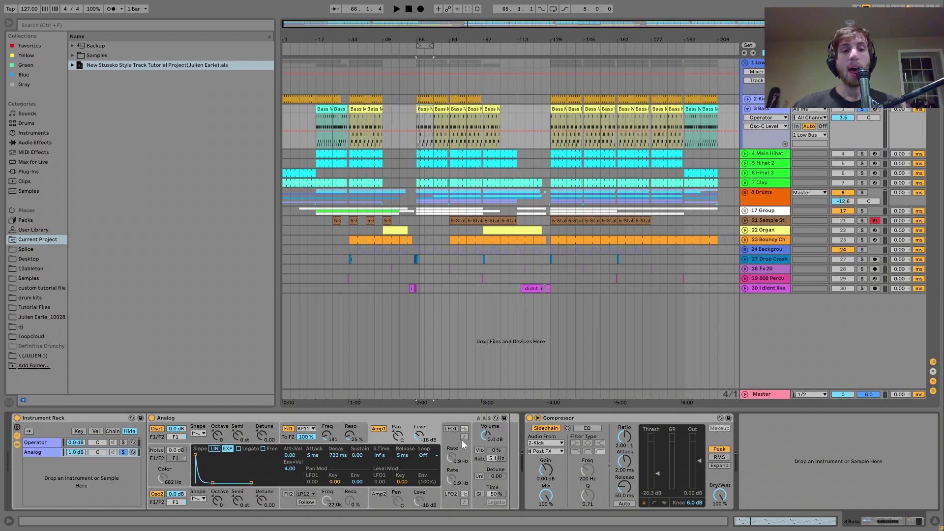
pyautogui.click(124, 452)
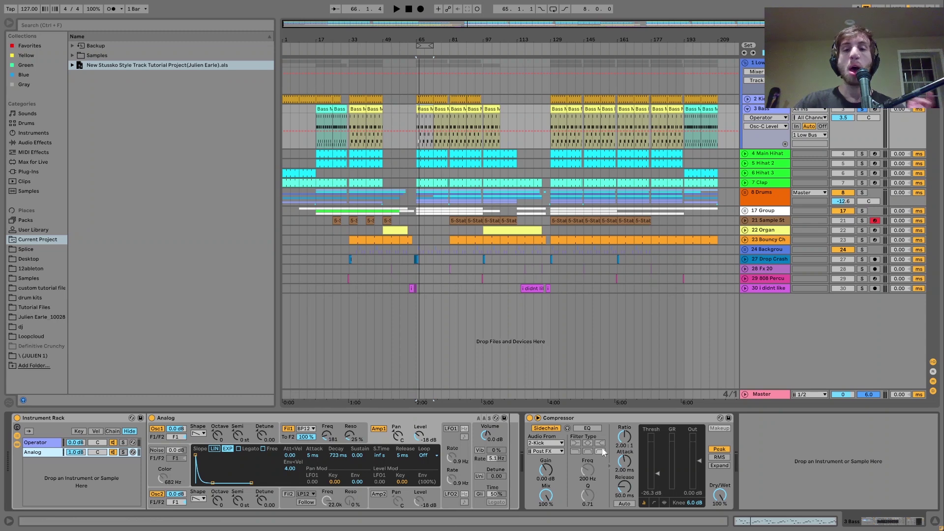
pyautogui.press('space')
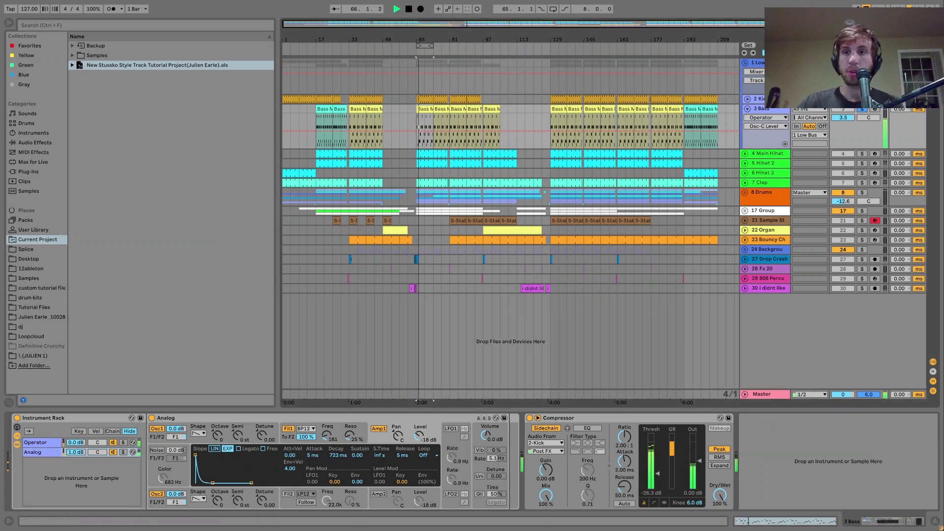
# Show the Low Bus group's Auto Filter and its on/off automation in the arrangement
pyautogui.click(757, 63)
pyautogui.press('space')
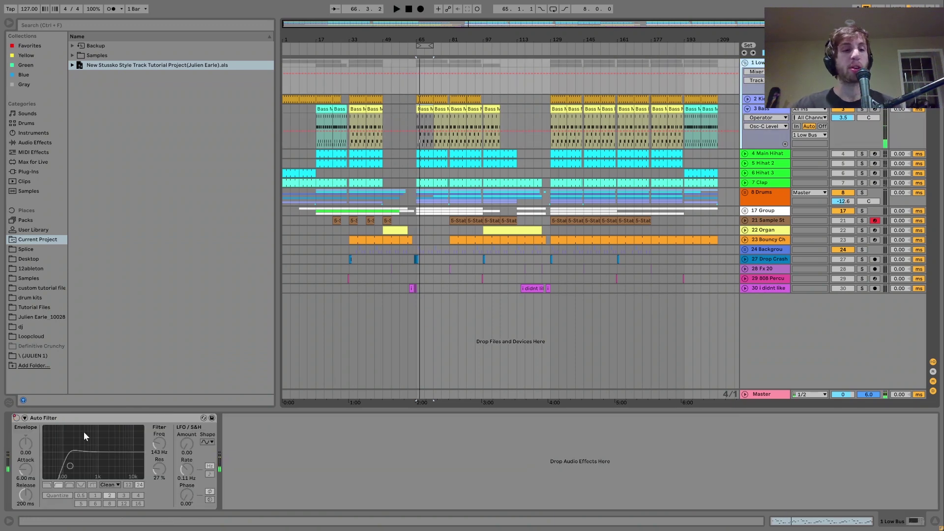
pyautogui.click(15, 419)
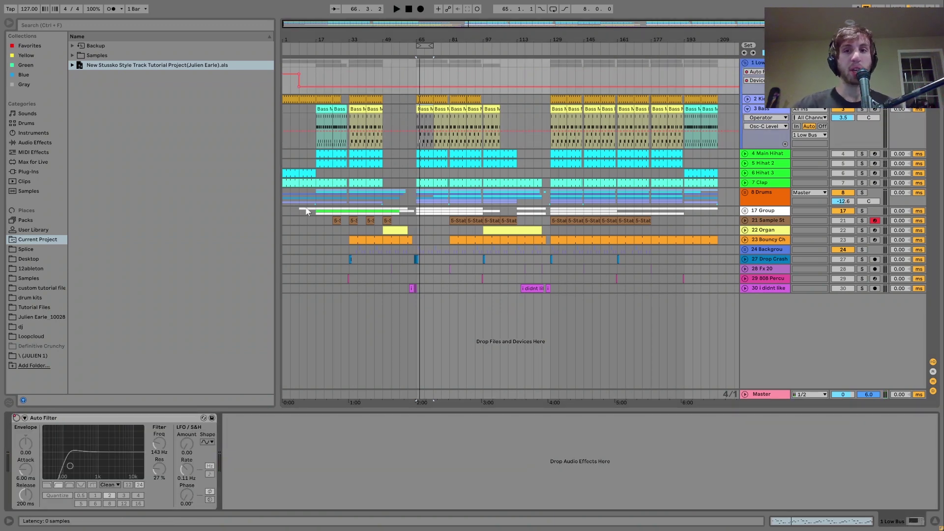
# Play the intro from bar 1 and from bar 9 to hear the Auto Filter automation, and collapse the Low Bus group
pyautogui.click(285, 85)
pyautogui.press('space')
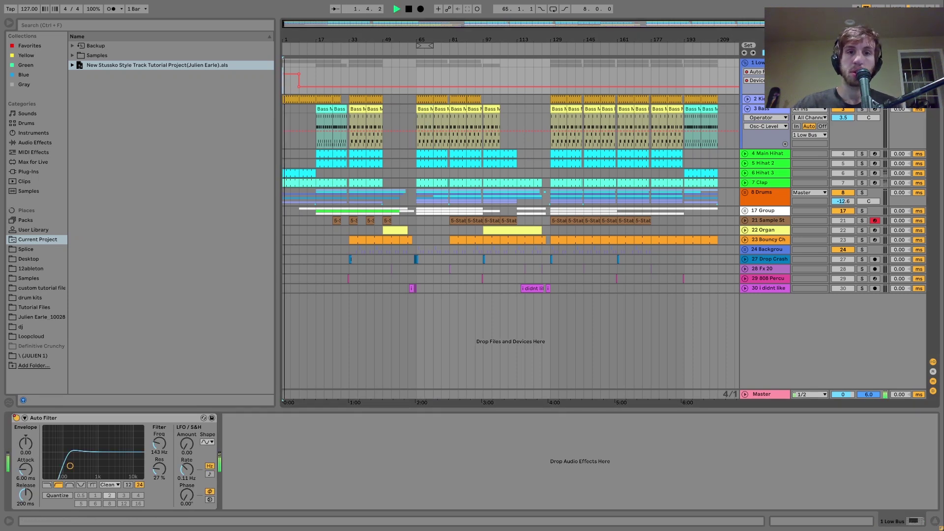
pyautogui.press('space')
pyautogui.press('space')
pyautogui.click(299, 61)
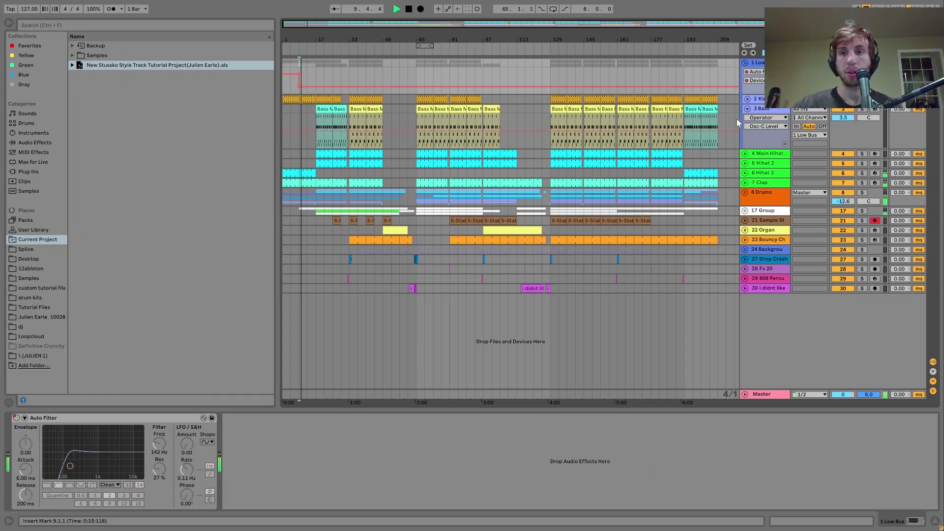
pyautogui.click(745, 62)
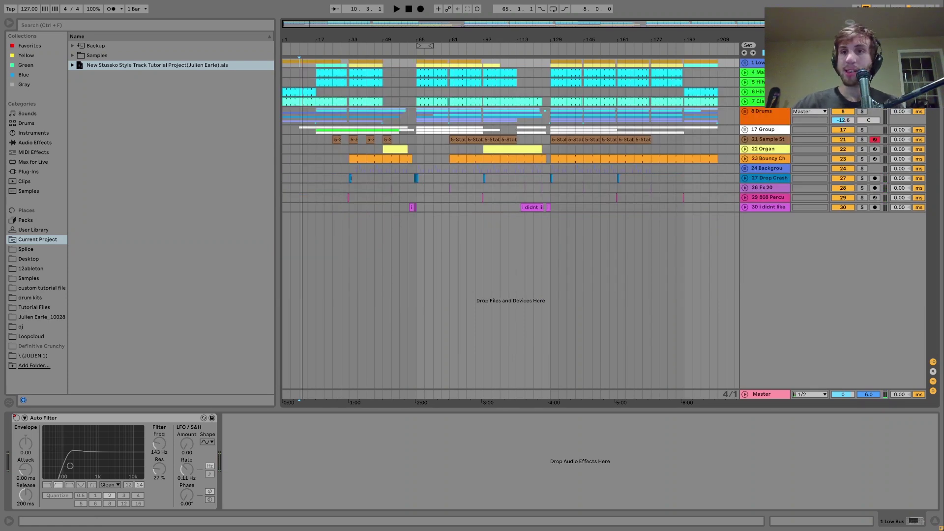
# Solo the Main Hihat track, audition it from bar 17 and examine its sampler settings
pyautogui.click(770, 73)
pyautogui.click(863, 72)
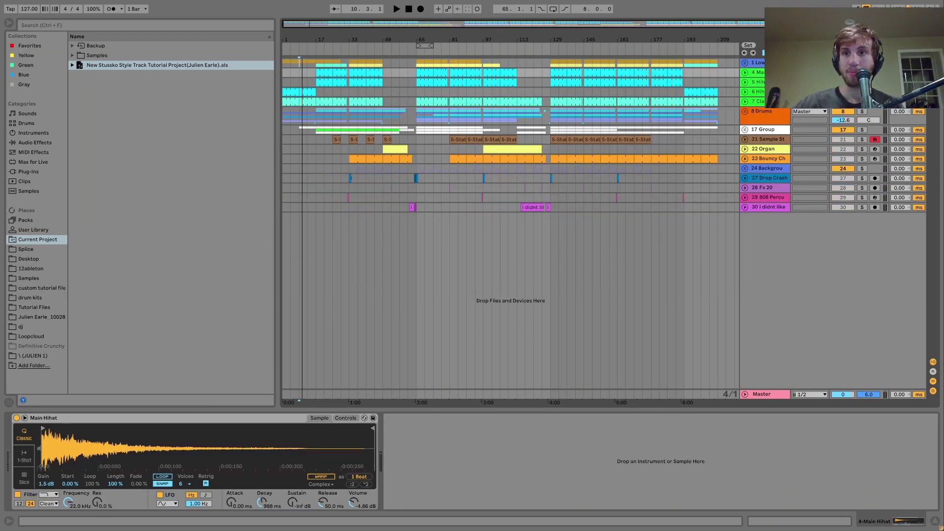
pyautogui.click(318, 81)
pyautogui.press('space')
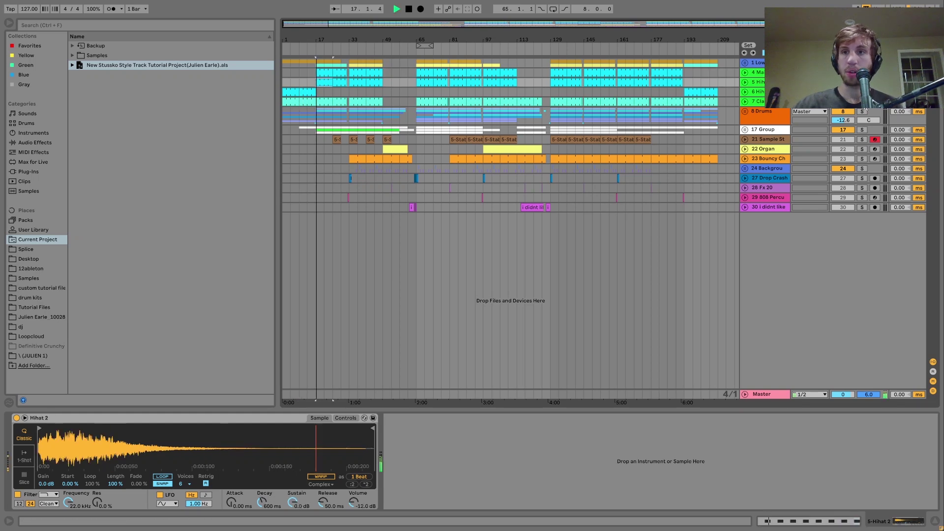
pyautogui.click(862, 73)
pyautogui.press('space')
pyautogui.press('space')
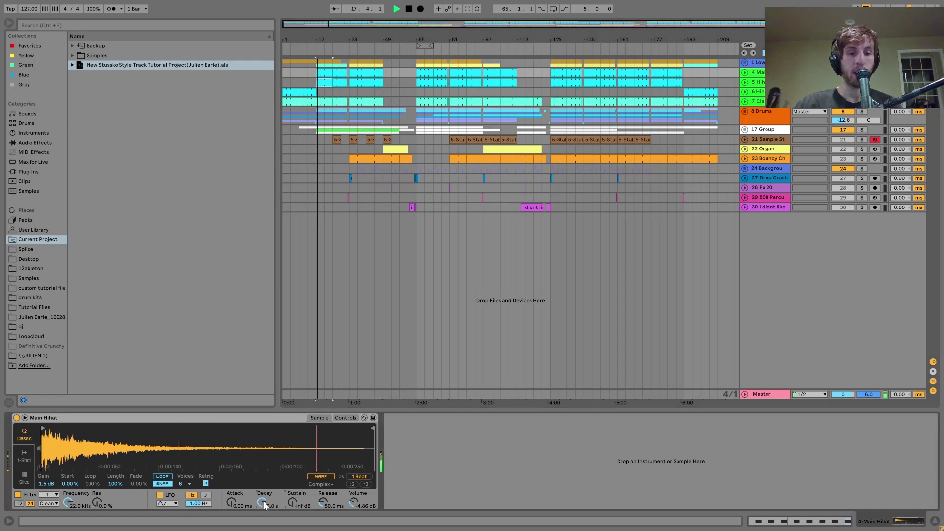
pyautogui.press('space')
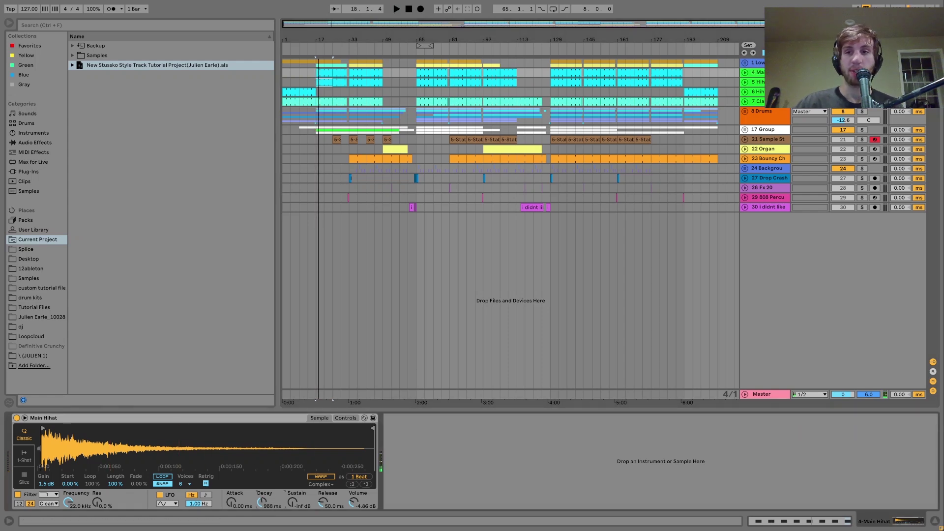
pyautogui.press('space')
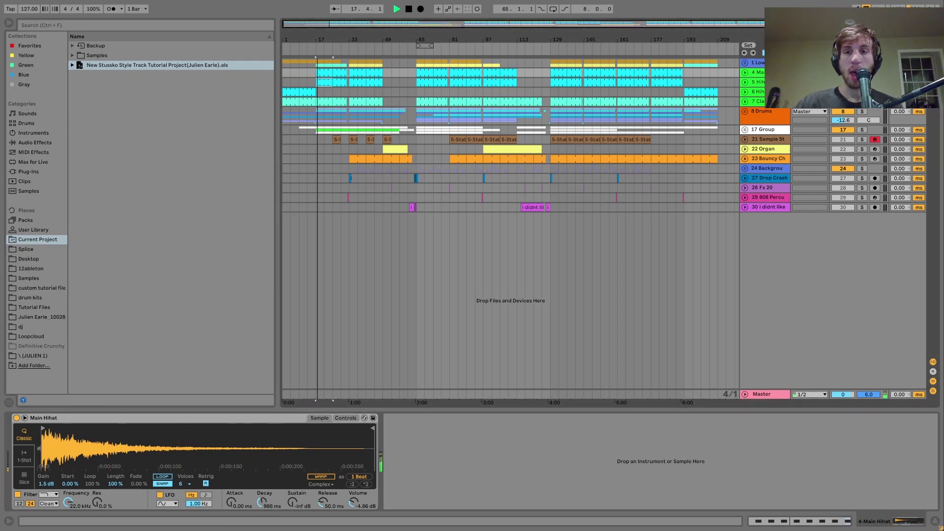
# Show the Hihat 2 track's sampler settings and play the hi-hats from bar 17
pyautogui.click(776, 82)
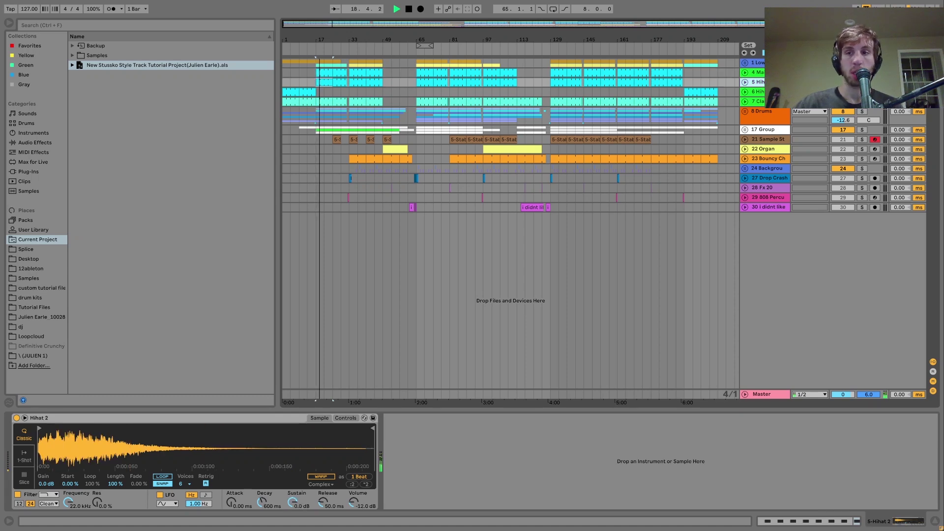
pyautogui.press('space')
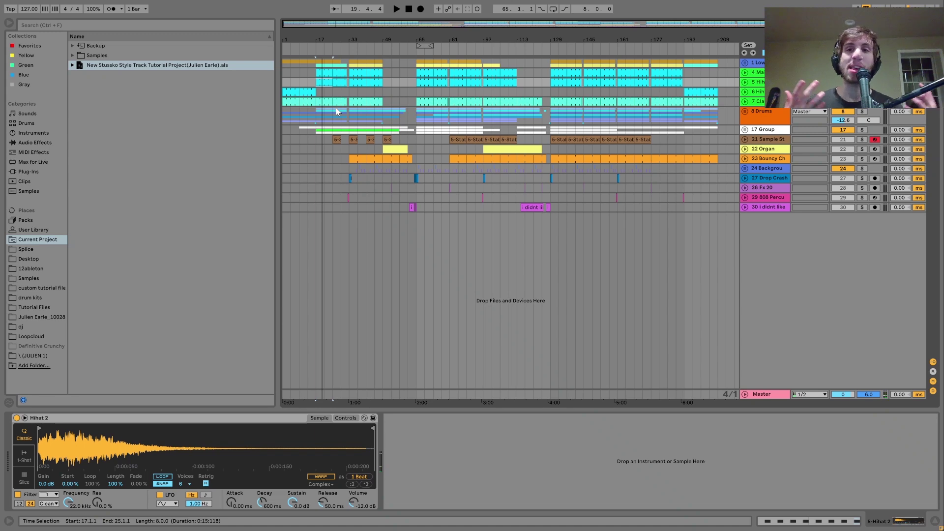
pyautogui.press('space')
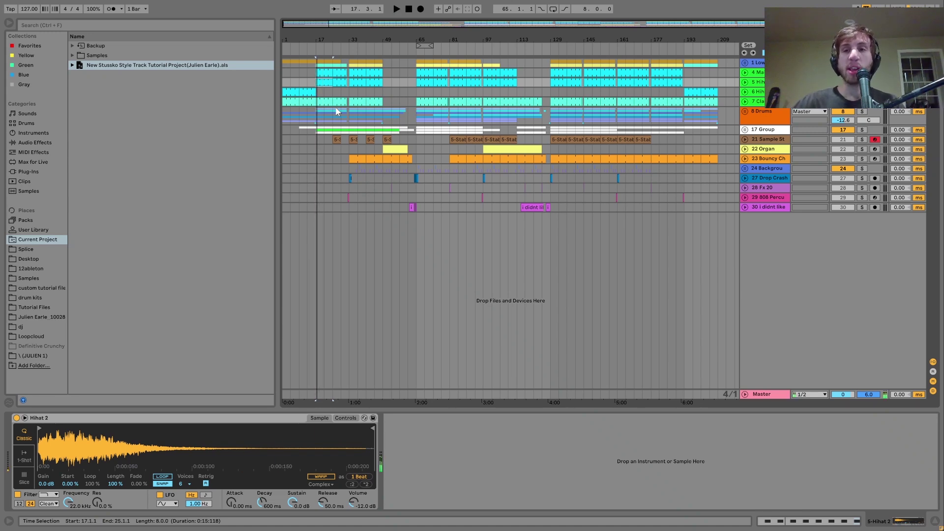
# Show the Clap sampler and the Drums group, and play from bar 17 with the solo cleared
pyautogui.click(761, 101)
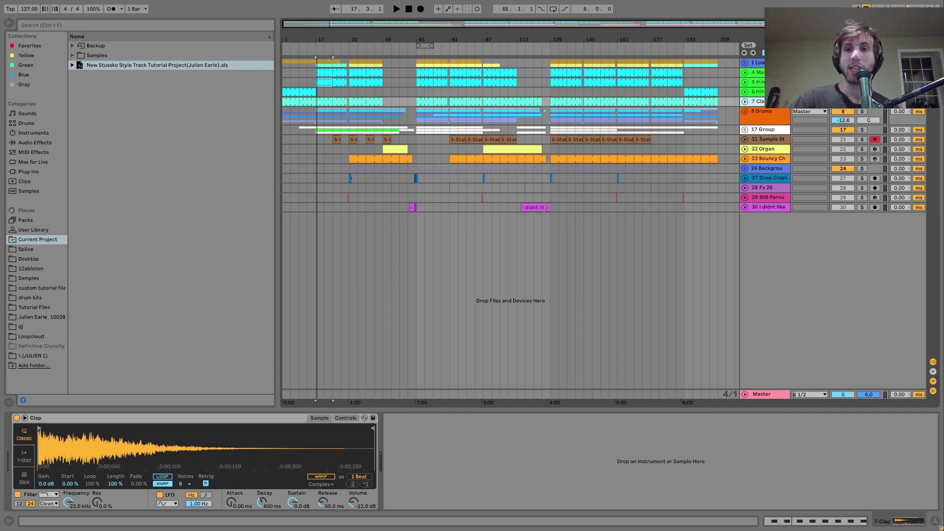
pyautogui.click(757, 118)
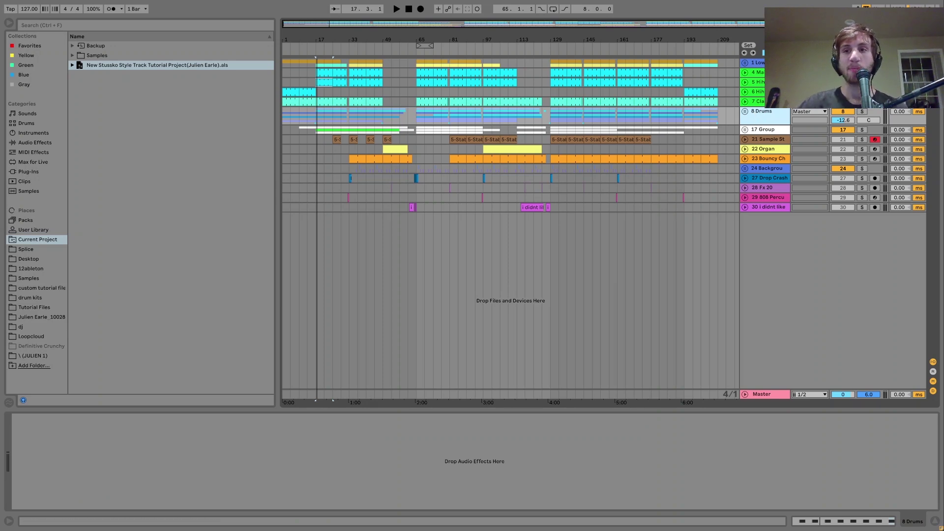
pyautogui.click(862, 101)
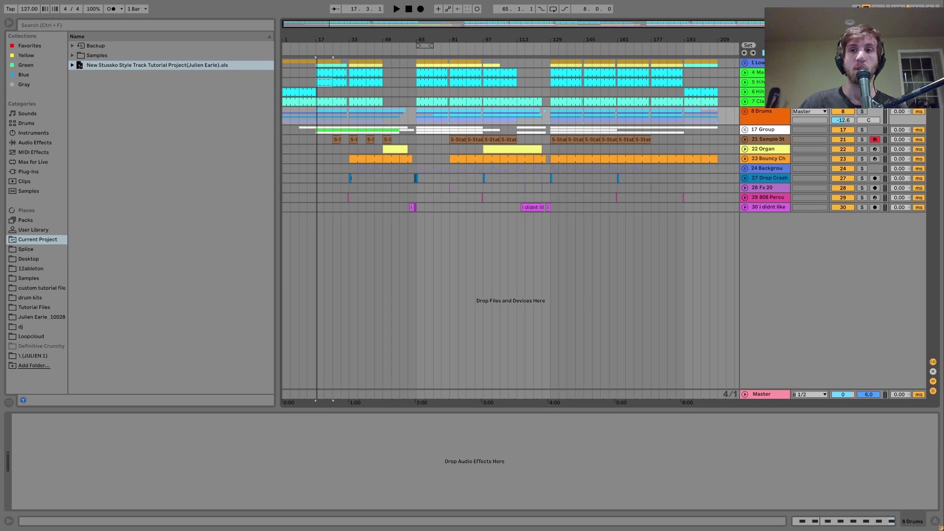
pyautogui.press('space')
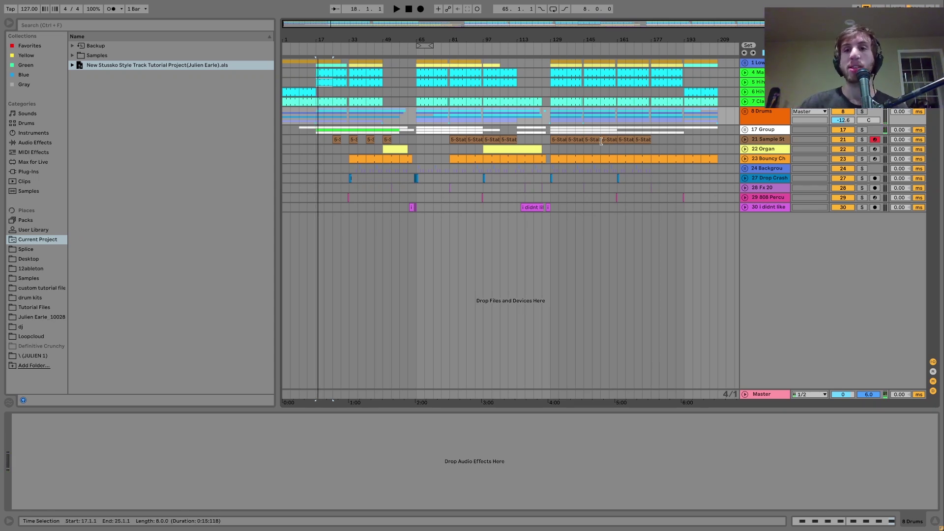
# Play the Hihat 3 part from bar 193 and the Clap part from bar 129
pyautogui.click(692, 93)
pyautogui.press('space')
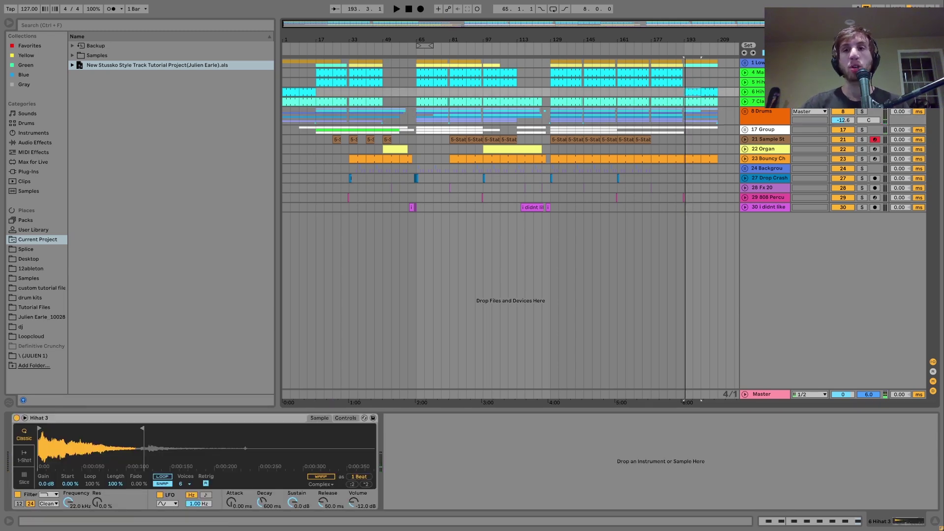
pyautogui.click(761, 103)
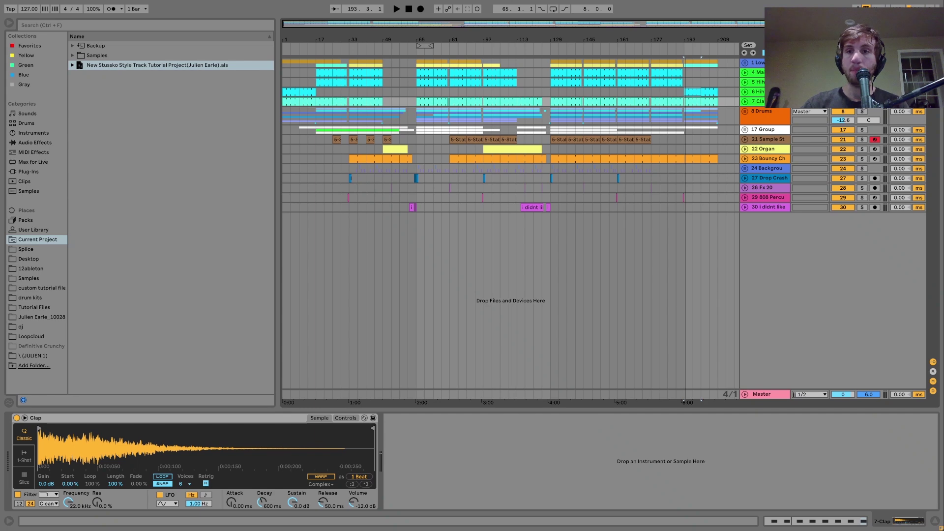
pyautogui.click(551, 102)
pyautogui.press('space')
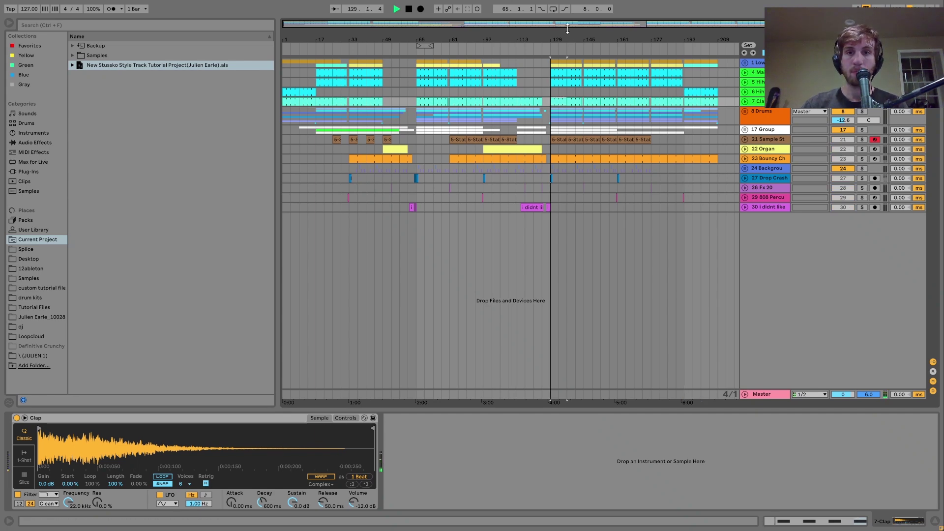
pyautogui.moveTo(561, 34); pyautogui.dragTo(561, 57)
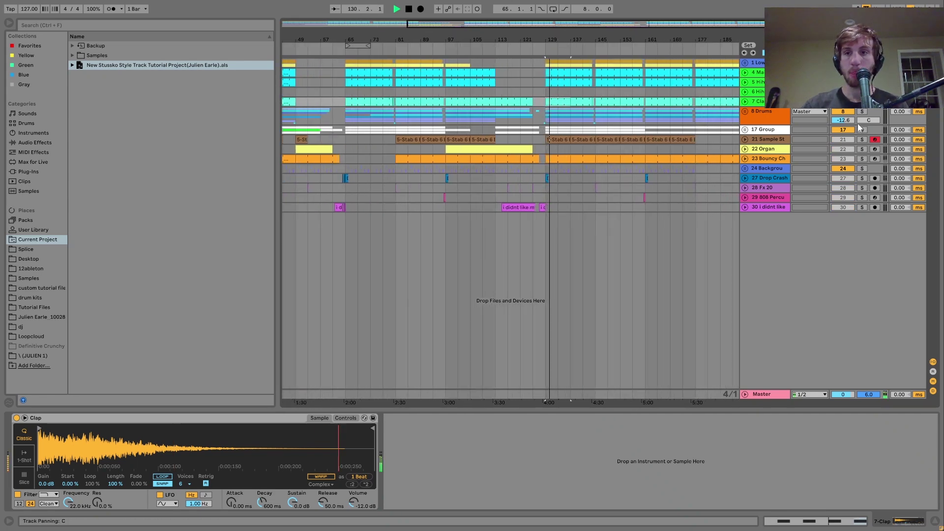
pyautogui.press('space')
# Toggle the Drums group's solo and audition it from bar 129
pyautogui.click(864, 112)
pyautogui.press('space')
pyautogui.press('space')
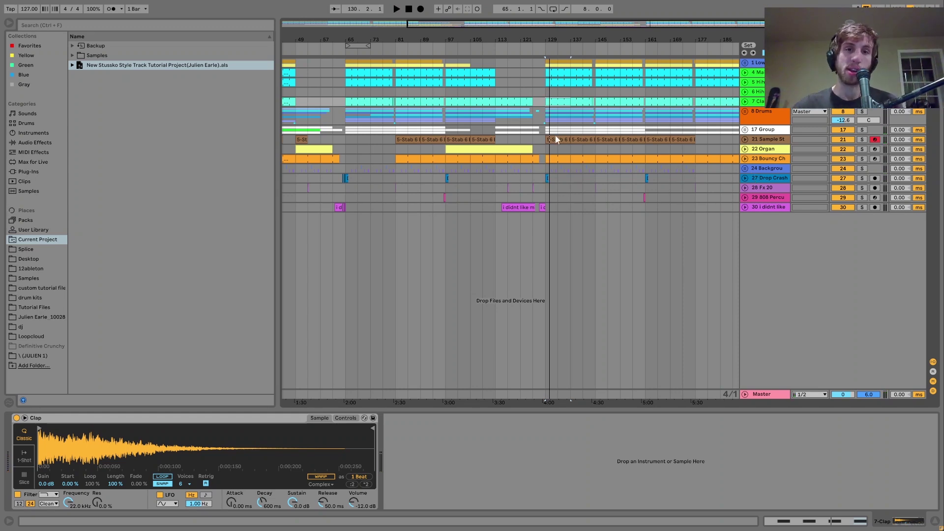
# Unfold the Drums group and audition it soloed from bar 129, with the Bonus Perc track folded
pyautogui.click(745, 111)
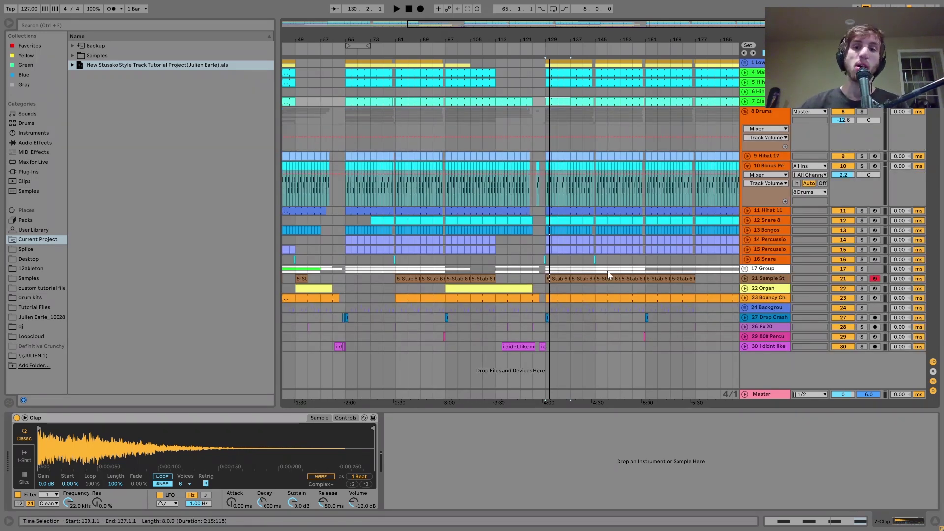
pyautogui.click(862, 112)
pyautogui.press('space')
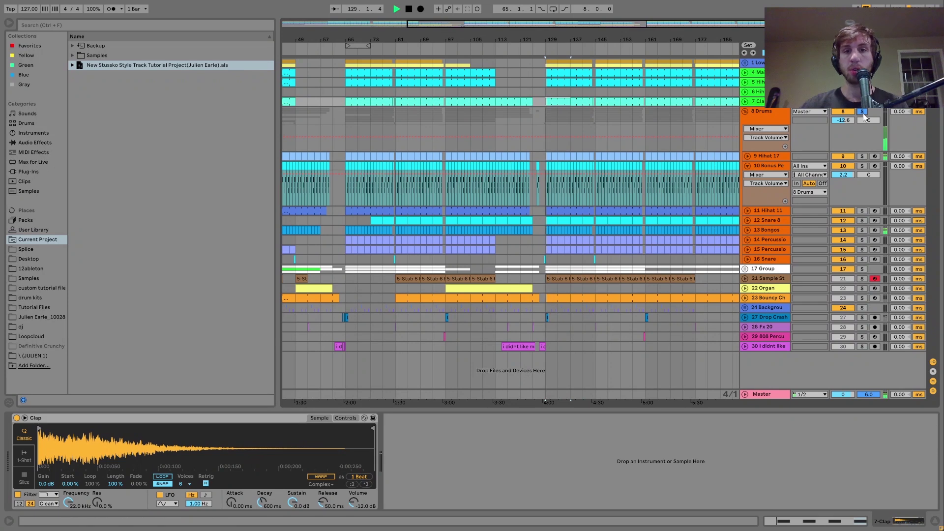
pyautogui.click(748, 167)
pyautogui.press('space')
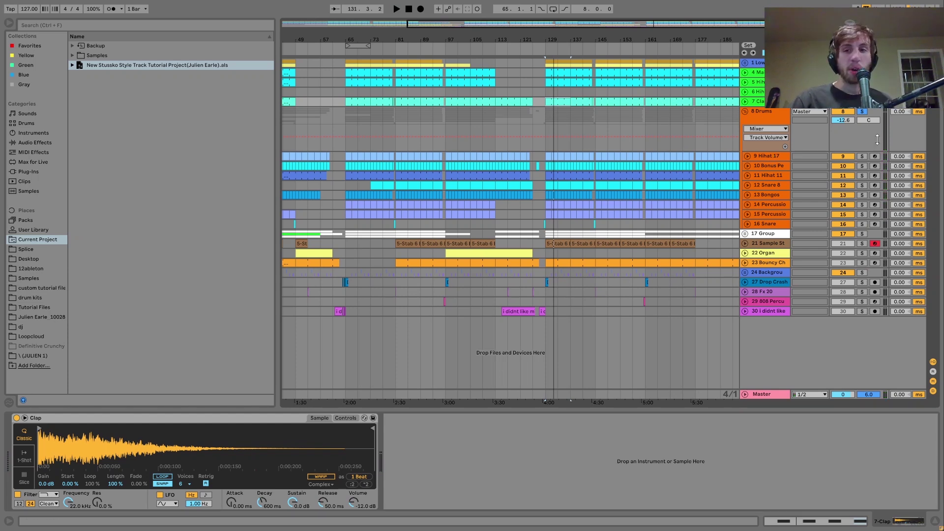
# Unfold every track in the arrangement, starting from Hihat 17, to show the drum note patterns around bar 129
pyautogui.click(760, 157)
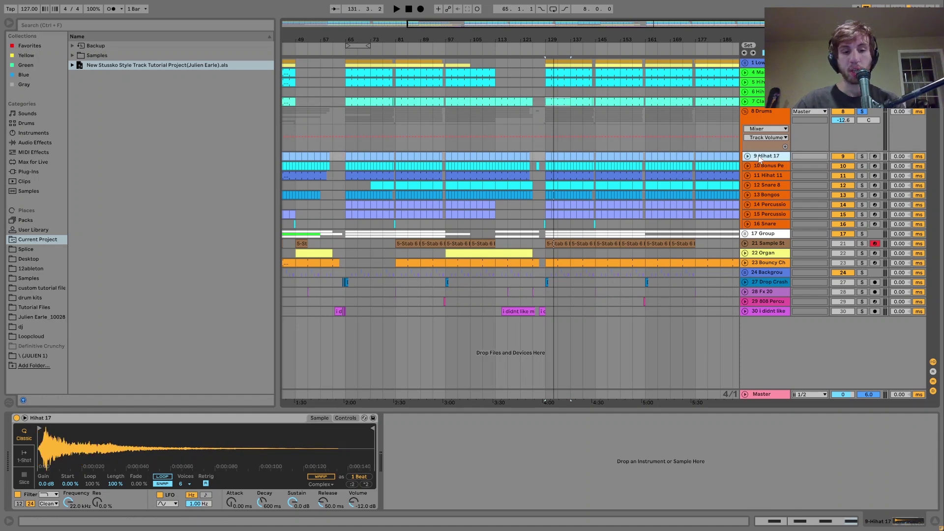
pyautogui.hotkey('ctrl', 'a')
pyautogui.press('u')
pyautogui.moveTo(551, 37); pyautogui.dragTo(536, 96)
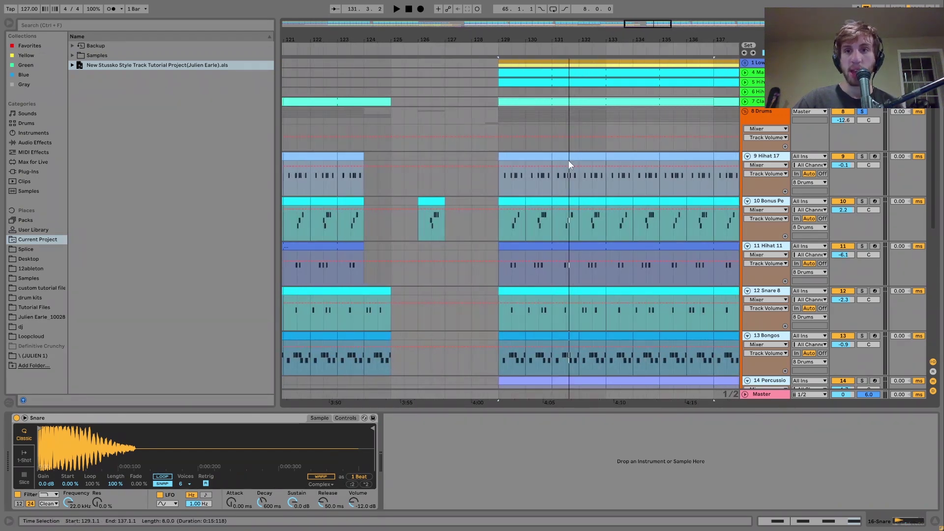
# Clear the Drums group's solo and audition the Hihat 17 track soloed from bar 129
pyautogui.click(511, 157)
pyautogui.press('s')
pyautogui.press('space')
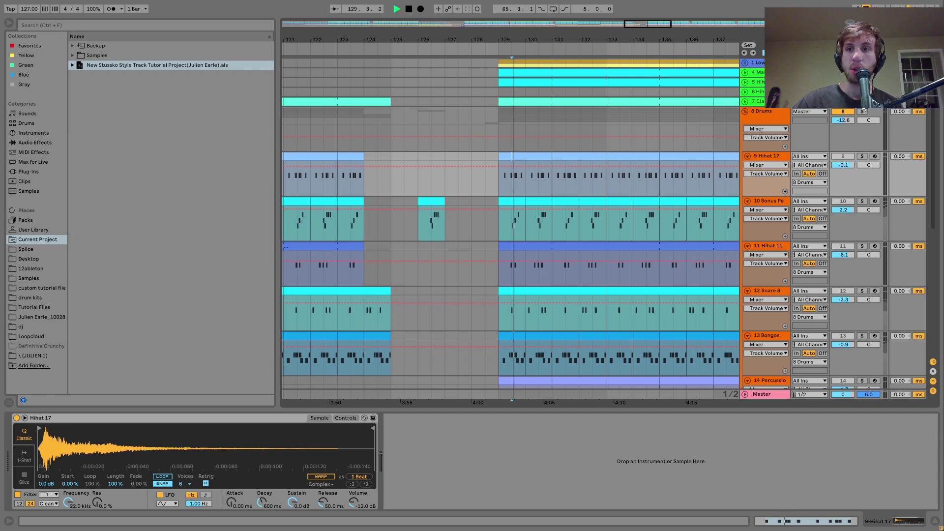
pyautogui.press('space')
pyautogui.scroll(-2, 856, 132)
pyautogui.click(550, 126)
pyautogui.click(861, 117)
pyautogui.press('space')
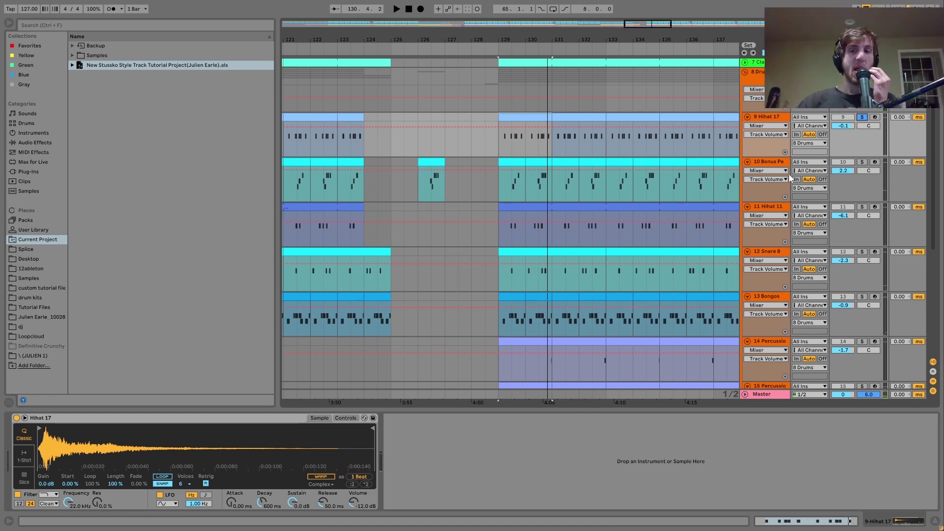
# Play from bar 129 while adding the Bonus Perc, Hihat 11, Snare 8, Bongos and both Percussion tracks to the solo
pyautogui.press('space')
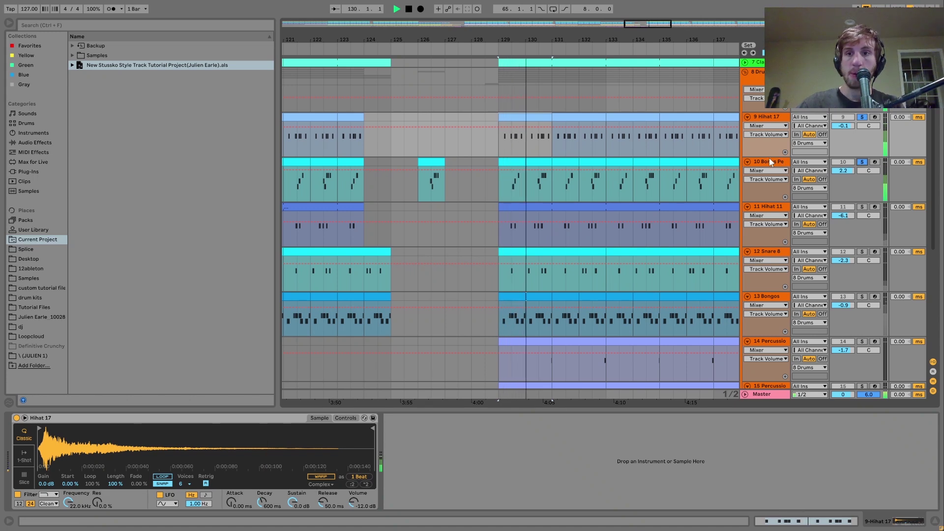
pyautogui.click(770, 162)
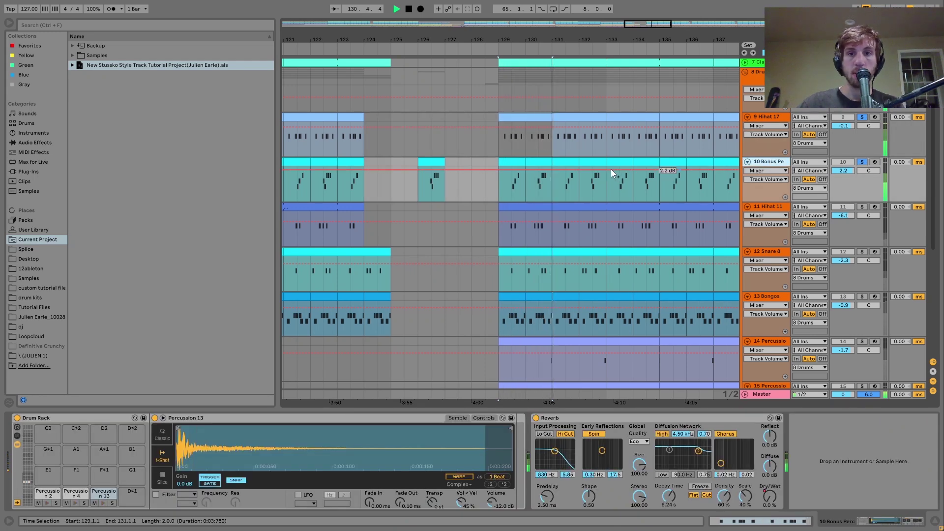
pyautogui.click(862, 207)
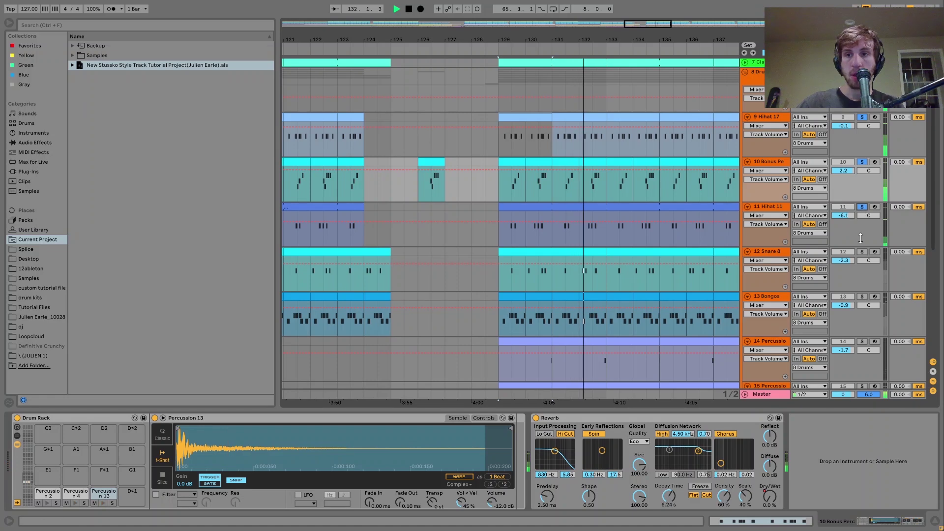
pyautogui.click(863, 252)
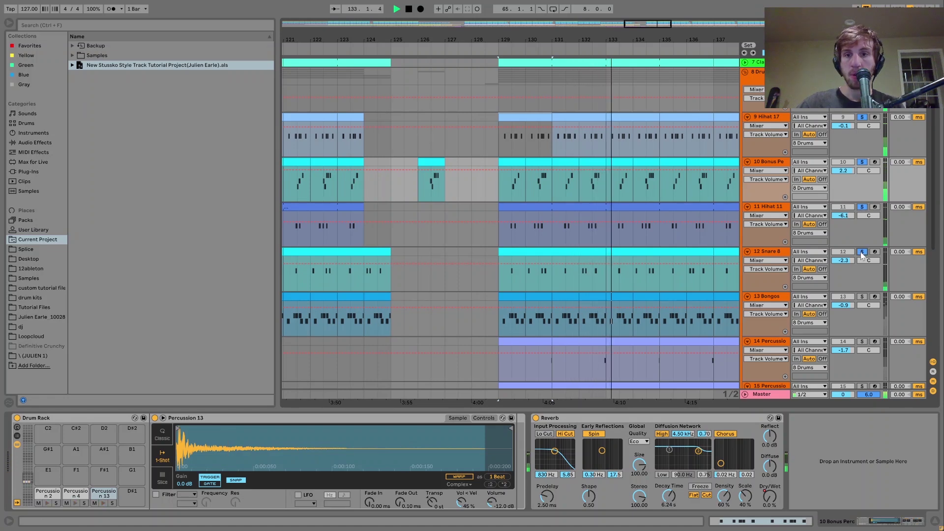
pyautogui.click(862, 298)
pyautogui.scroll(-1, 861, 305)
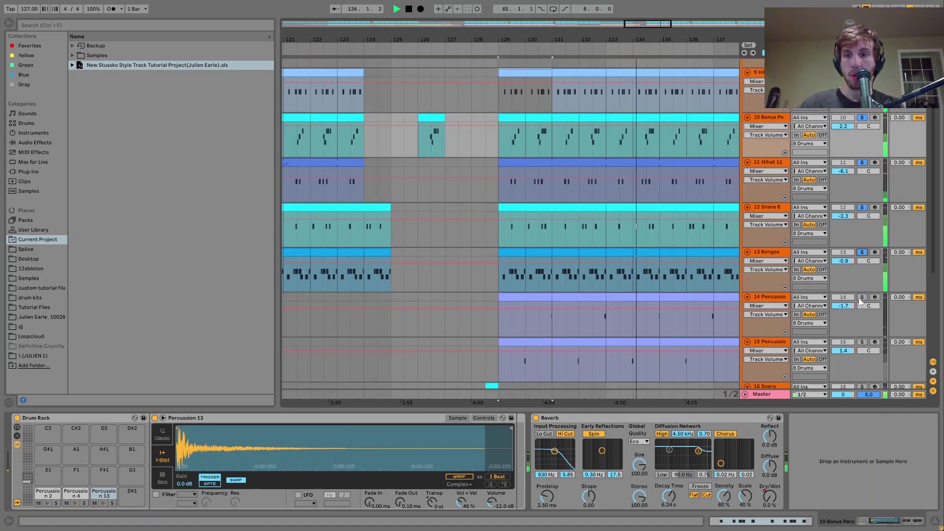
pyautogui.click(862, 288)
pyautogui.click(862, 334)
# Stop playback and clear the solos on all the drum tracks
pyautogui.press('space')
pyautogui.click(861, 335)
pyautogui.scroll(2, 861, 337)
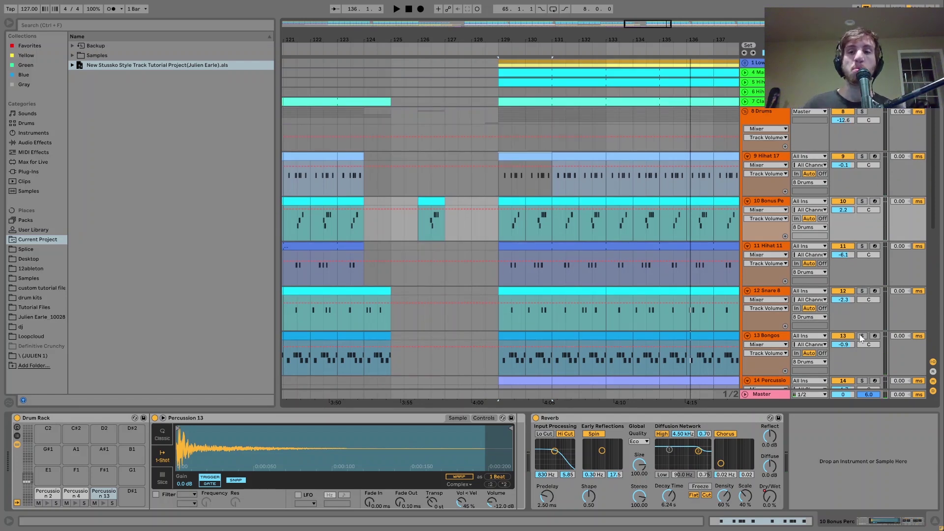
# Audition Hihat 11 with Snare 8, and the Bongos with Bonus Perc, as soloed pairs around bar 130
pyautogui.scroll(-2, 862, 337)
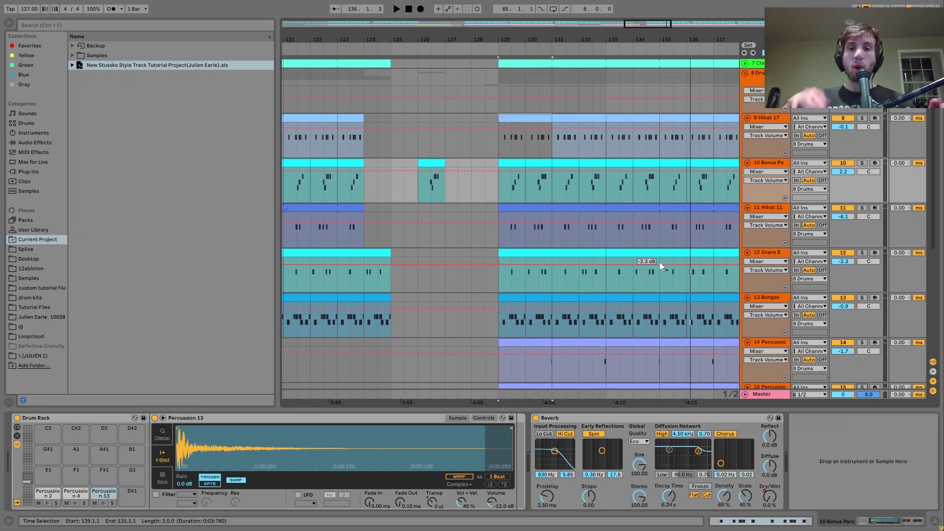
pyautogui.moveTo(517, 40); pyautogui.dragTo(518, 132)
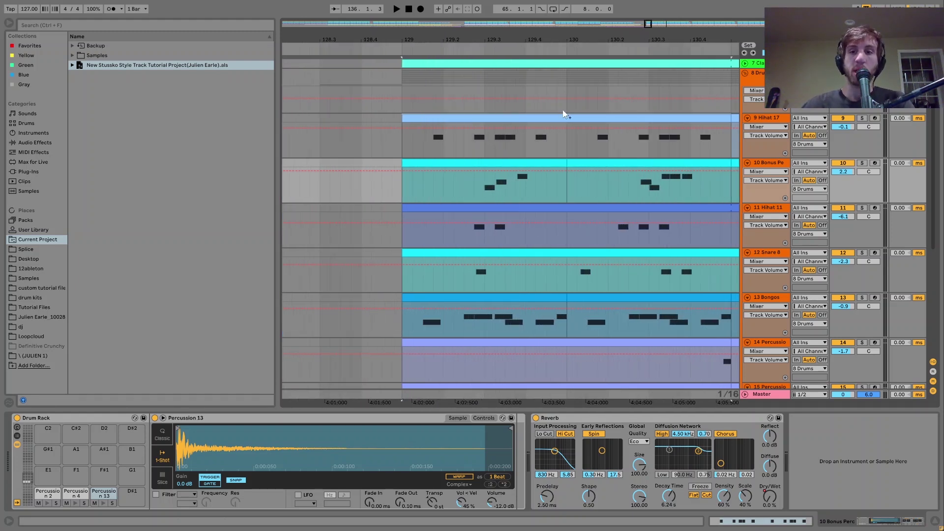
pyautogui.click(563, 234)
pyautogui.click(862, 208)
pyautogui.keyDown('ctrl'); pyautogui.click(862, 253); pyautogui.keyUp('ctrl')
pyautogui.press('space')
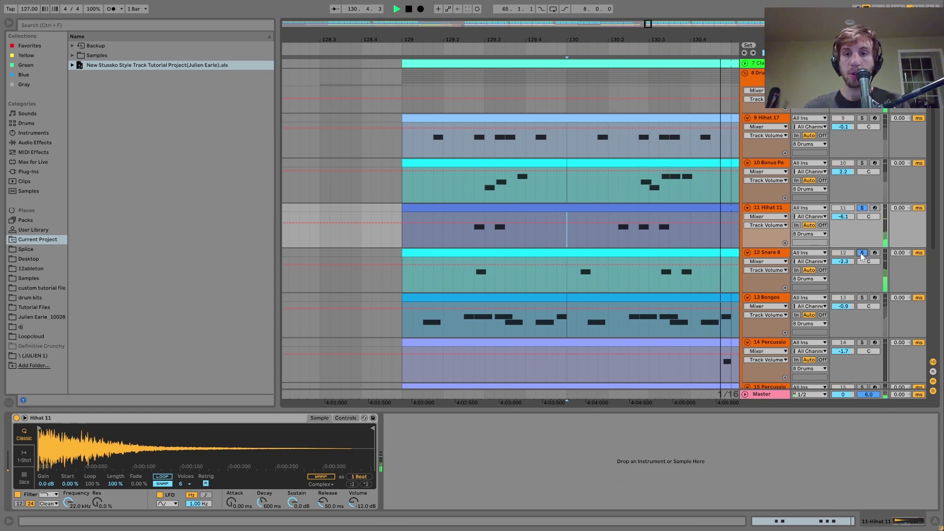
pyautogui.click(862, 298)
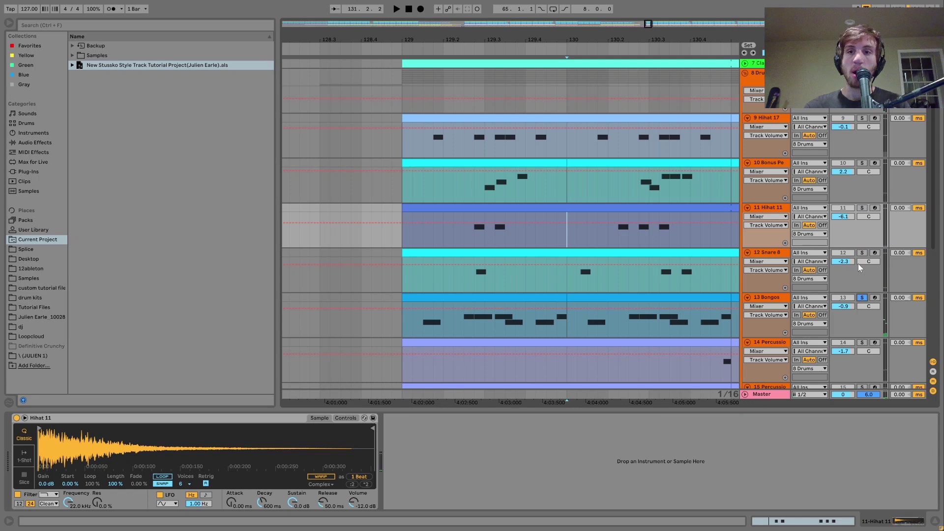
pyautogui.keyDown('ctrl'); pyautogui.click(862, 166); pyautogui.keyUp('ctrl')
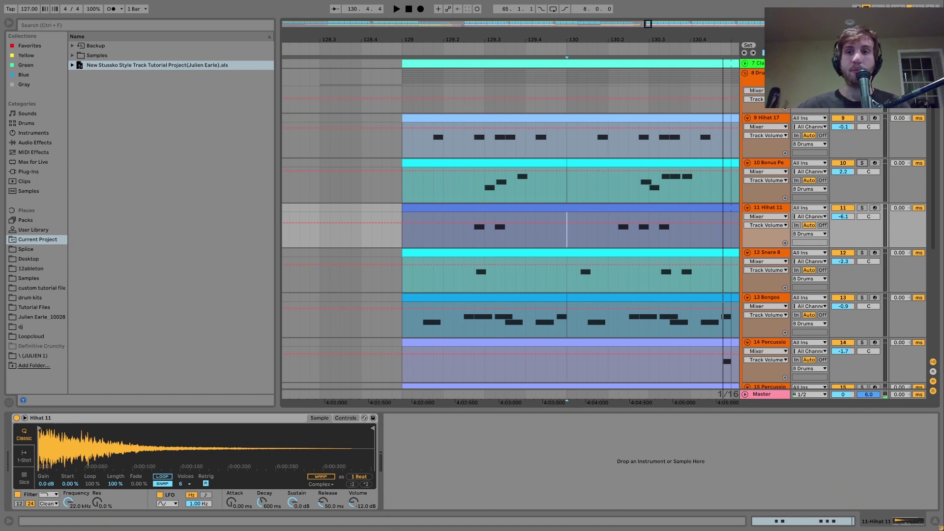
# Play the break from bar 125 with all tracks active, following the lone Bonus Perc clip
pyautogui.click(772, 73)
pyautogui.moveTo(574, 38); pyautogui.dragTo(573, 36)
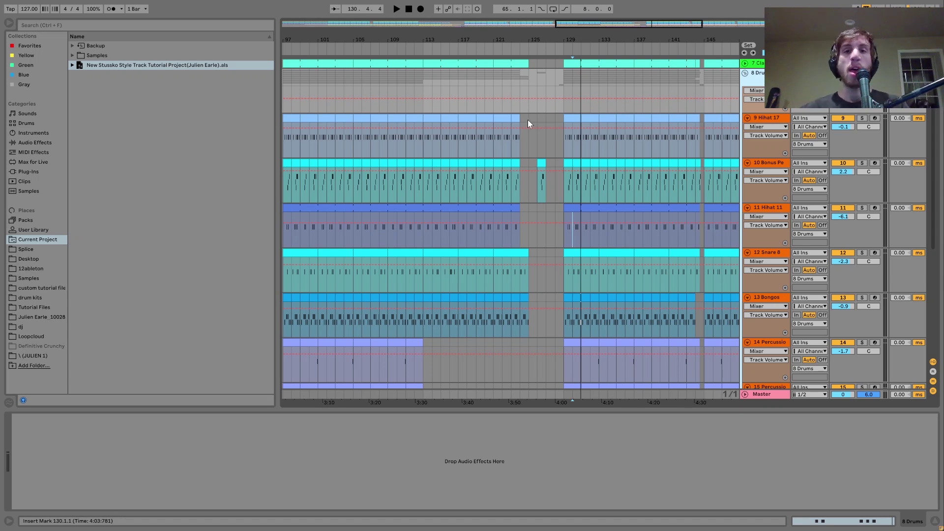
pyautogui.click(527, 162)
pyautogui.press('space')
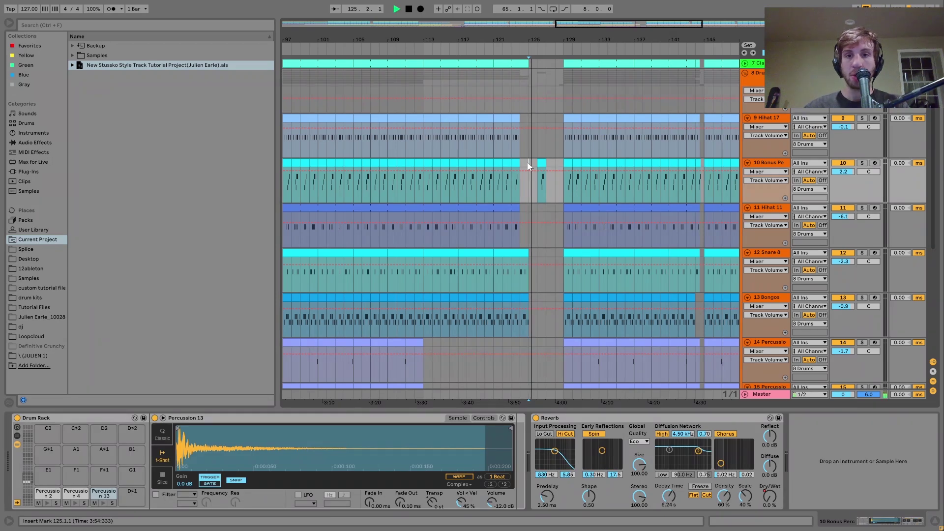
pyautogui.scroll(-3, 528, 165)
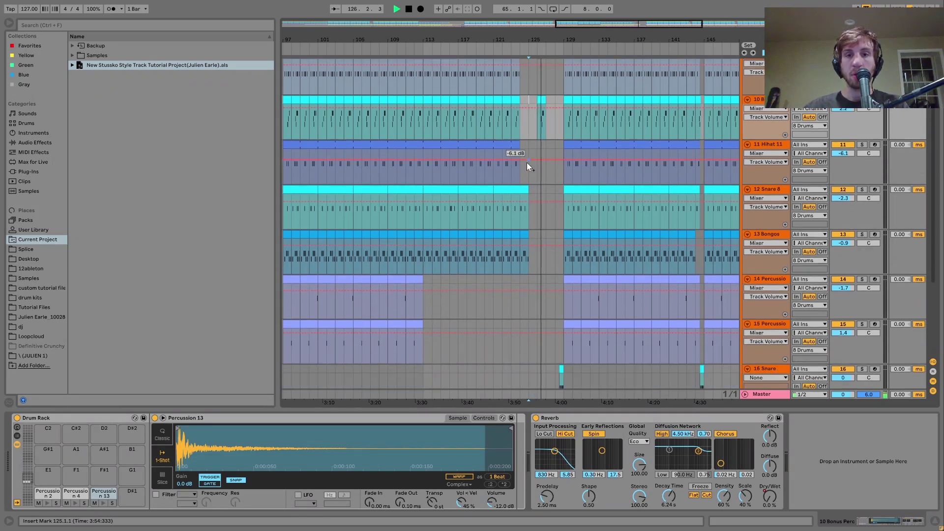
pyautogui.scroll(-1, 527, 162)
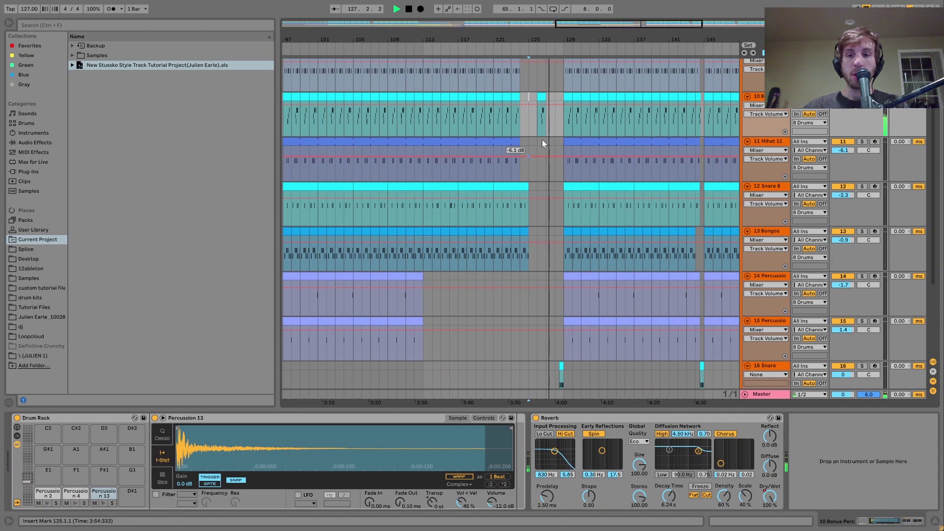
pyautogui.press('space')
# Show the Reverb Dry/Wet automation on the Bonus Perc track and play it from bar 126
pyautogui.click(539, 109)
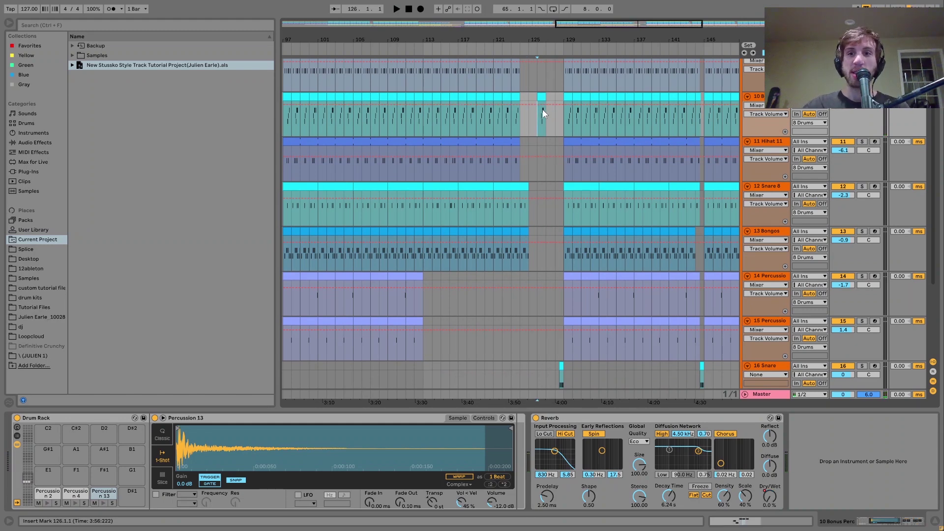
pyautogui.click(765, 506)
pyautogui.press('space')
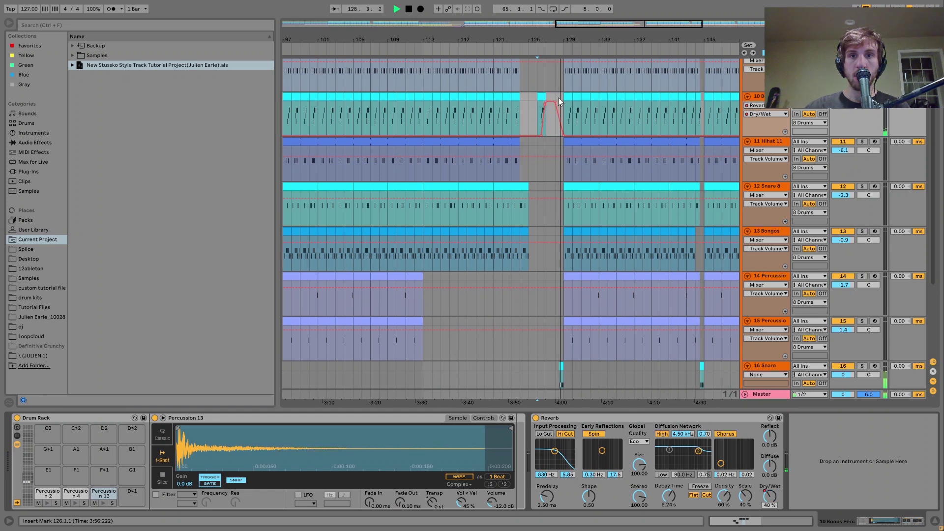
pyautogui.press('space')
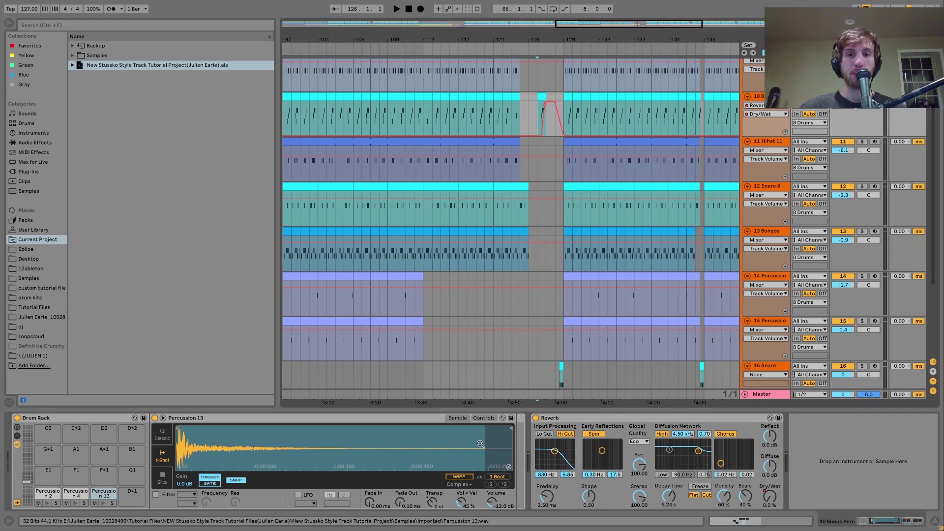
# Examine the tracks around the break and replay the Bonus Perc reverb swell from bar 126
pyautogui.scroll(-5, 588, 299)
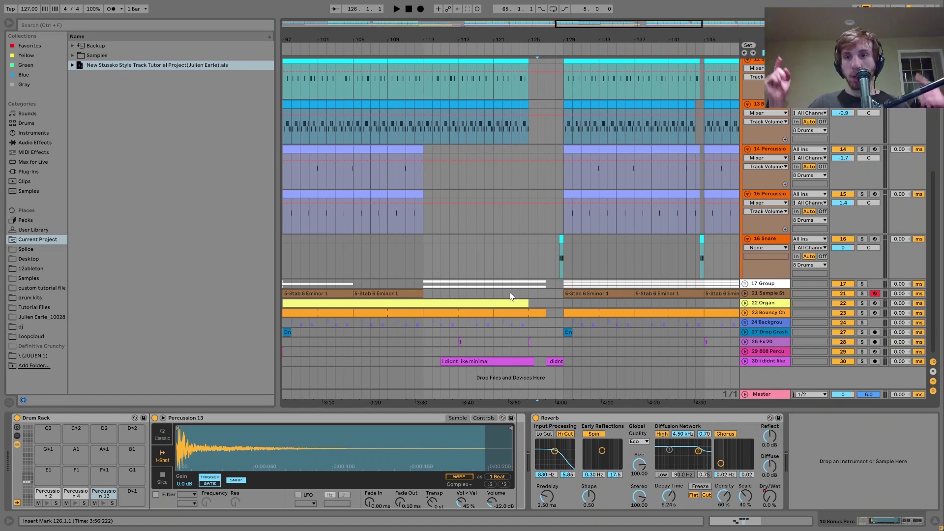
pyautogui.scroll(9, 511, 296)
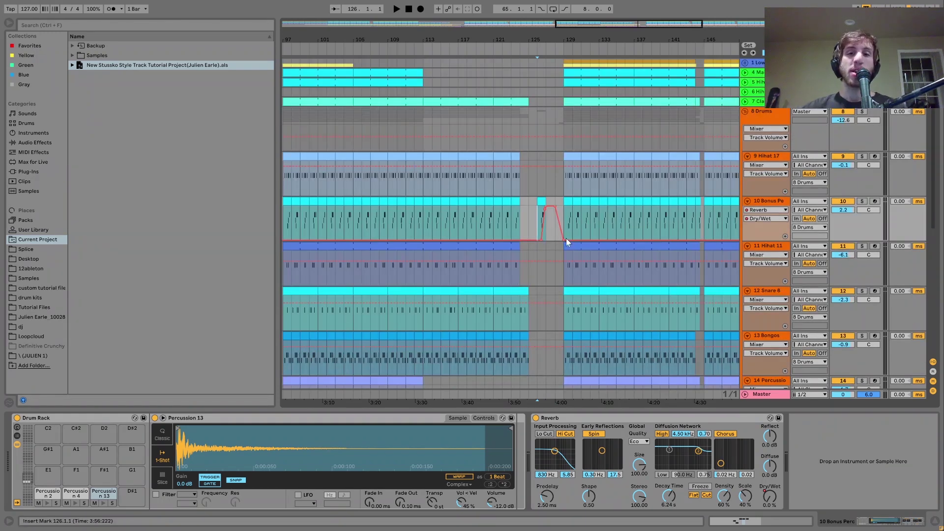
pyautogui.press('space')
pyautogui.press('-')
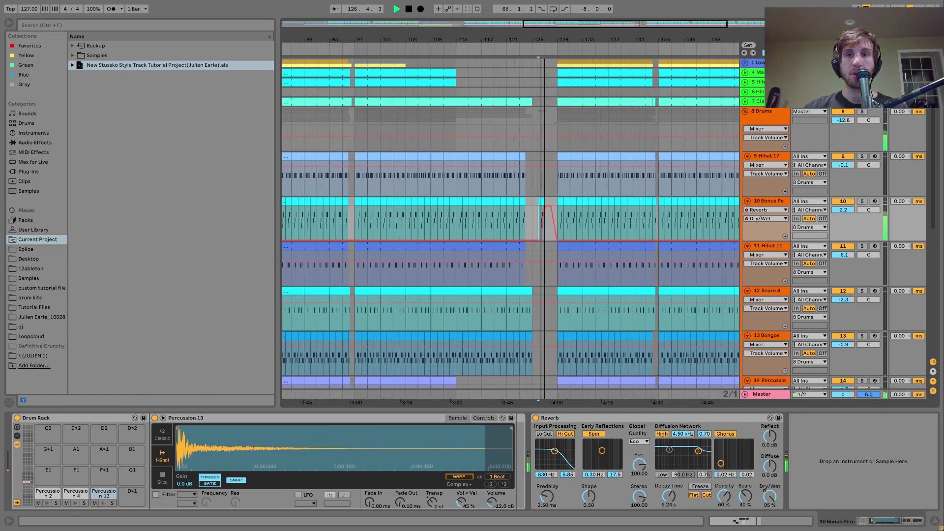
pyautogui.press('-')
pyautogui.press('space')
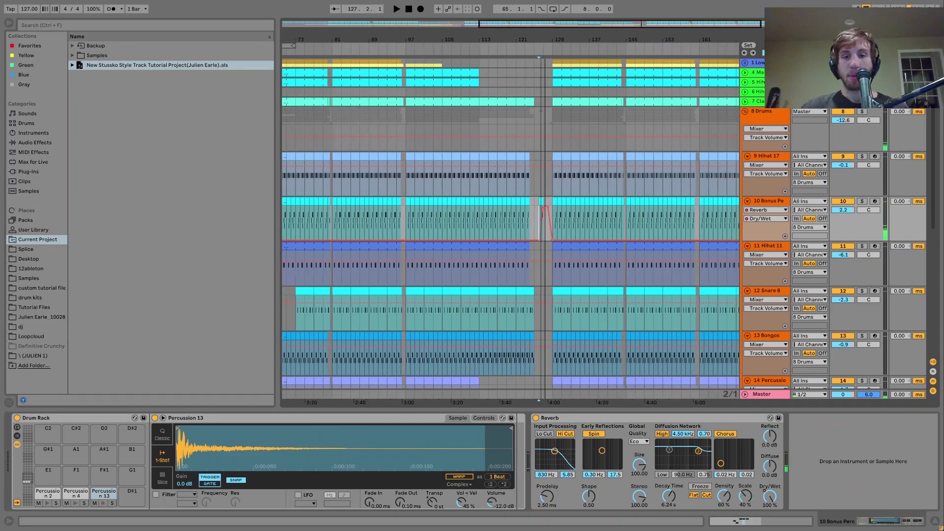
pyautogui.press('+')
pyautogui.press('+')
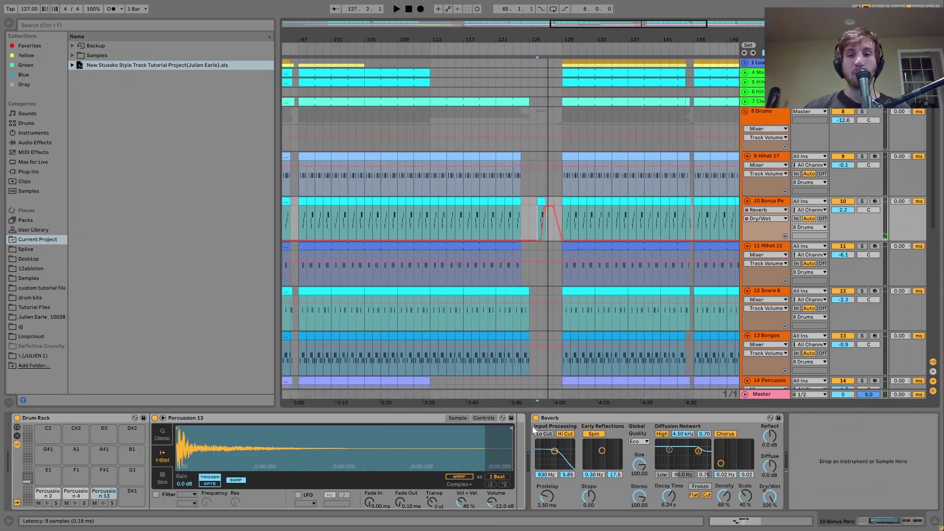
# Fold the Drums group and unfold the 17 Group, showing its effects chain and filter frequency automation
pyautogui.click(745, 113)
pyautogui.click(759, 130)
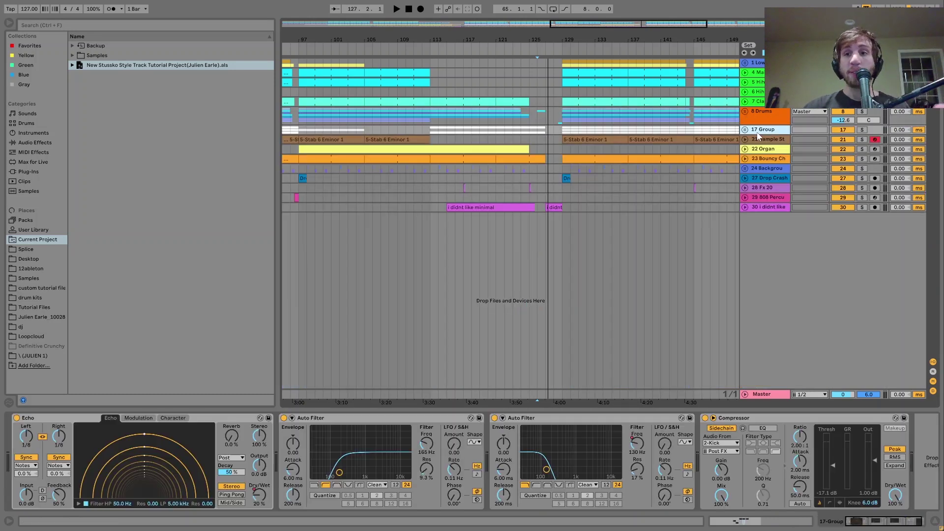
pyautogui.click(745, 130)
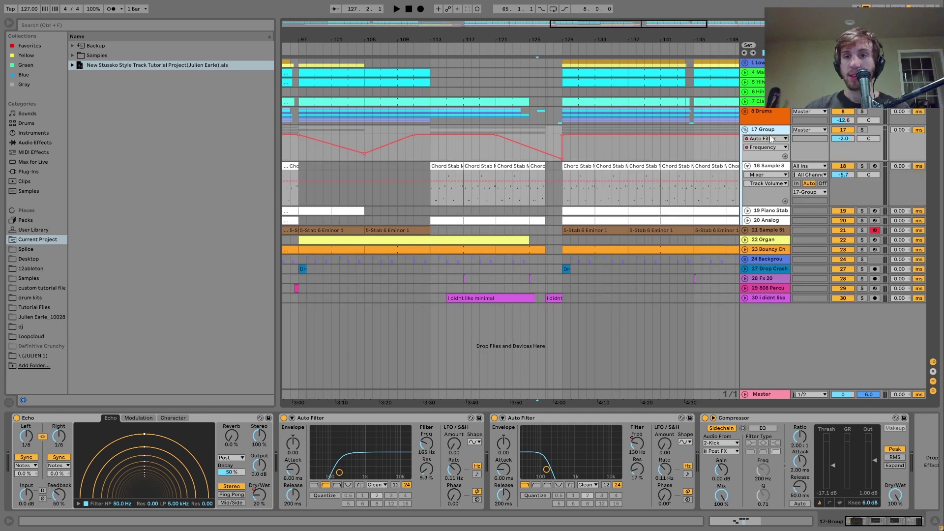
# Play the 17 Group soloed from the Chord Stab clip at bar 129 and unfold its Analog track
pyautogui.click(579, 166)
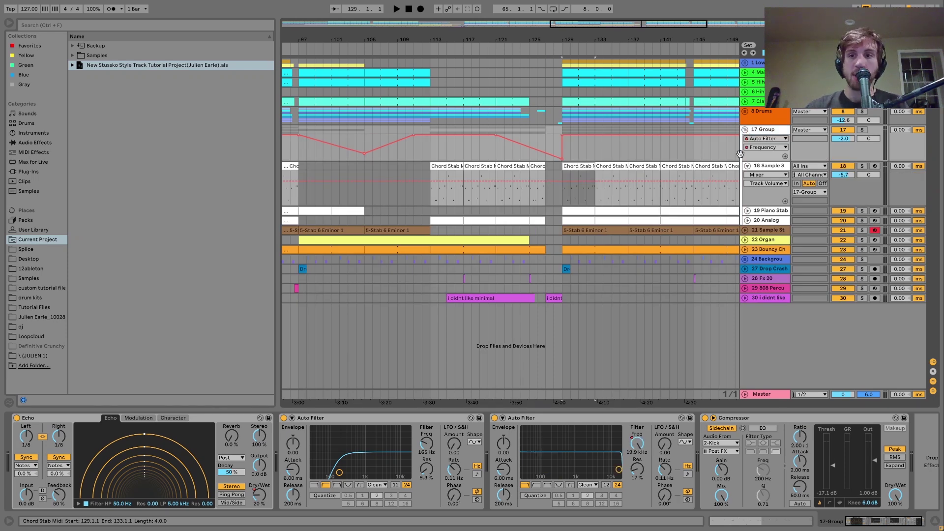
pyautogui.press('space')
pyautogui.click(862, 129)
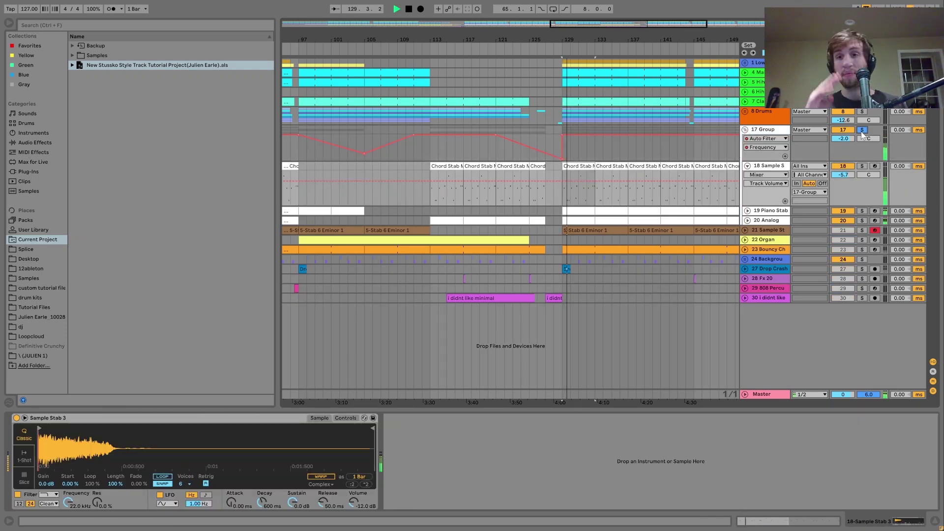
pyautogui.click(748, 221)
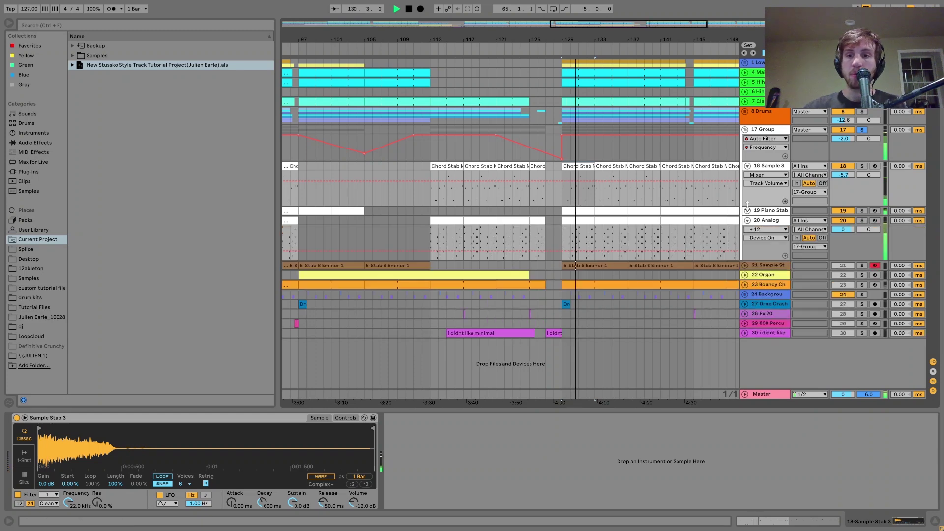
# Unfold the Piano Stab track and show the Analog track's instrument while the 17 Group plays
pyautogui.click(747, 211)
pyautogui.scroll(-1, 547, 261)
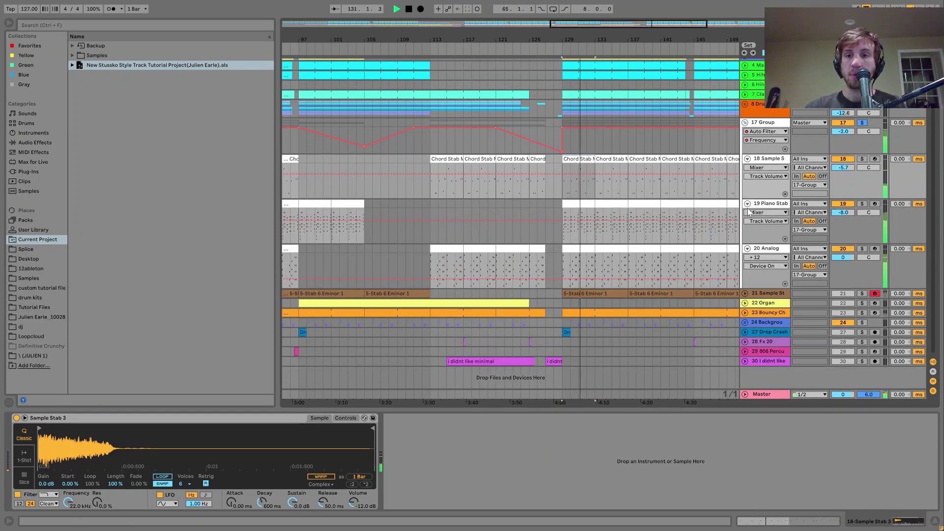
pyautogui.click(576, 248)
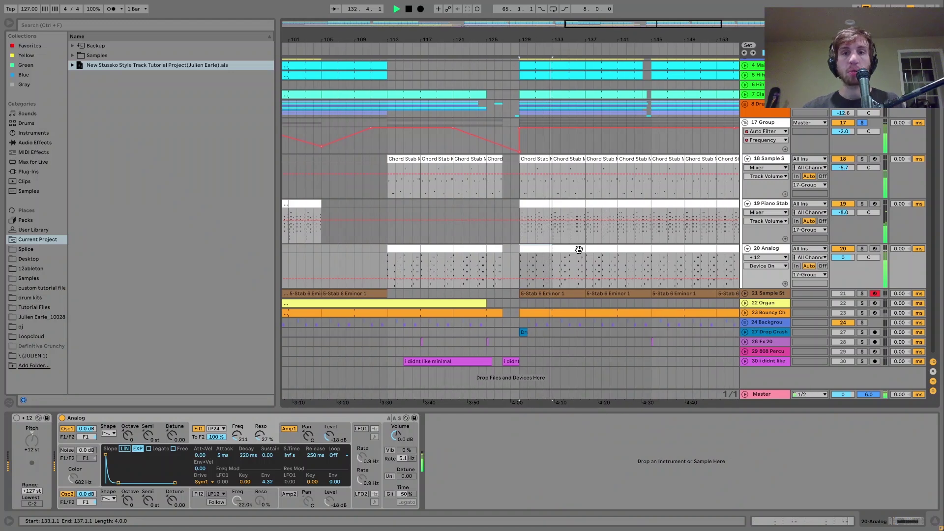
pyautogui.press('space')
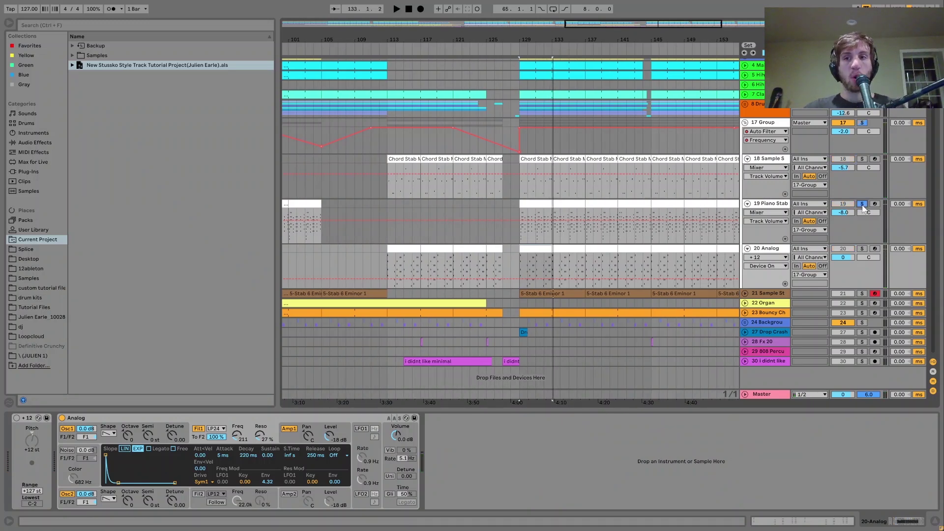
# Play the Piano Stab track soloed and open its MIDI clip at bar 129 with the chord notes enlarged
pyautogui.press('space')
pyautogui.doubleClick(536, 203)
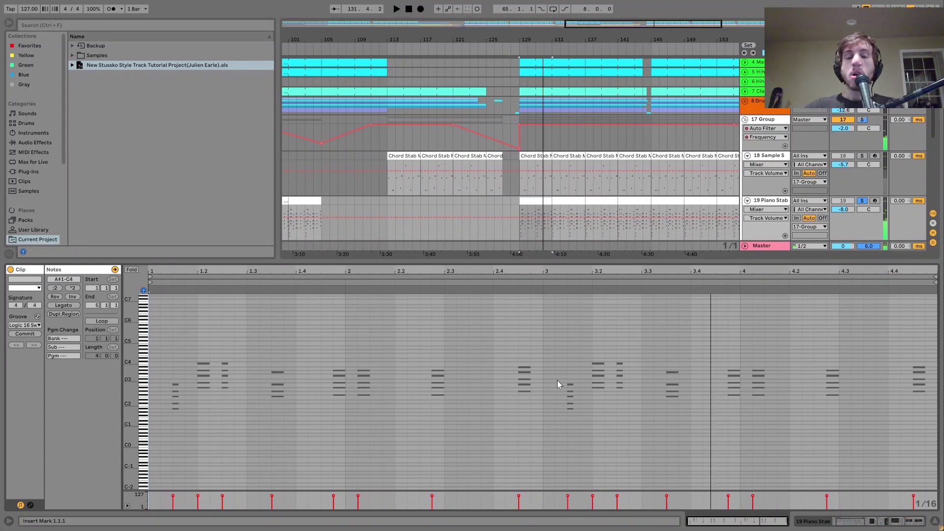
pyautogui.moveTo(130, 327); pyautogui.dragTo(147, 297)
# Select the Piano Stab chords at 1.2.1, 1.3.3, 1.4.4 and 2.4.3 one after another to examine their voicings
pyautogui.moveTo(205, 452); pyautogui.dragTo(205, 311)
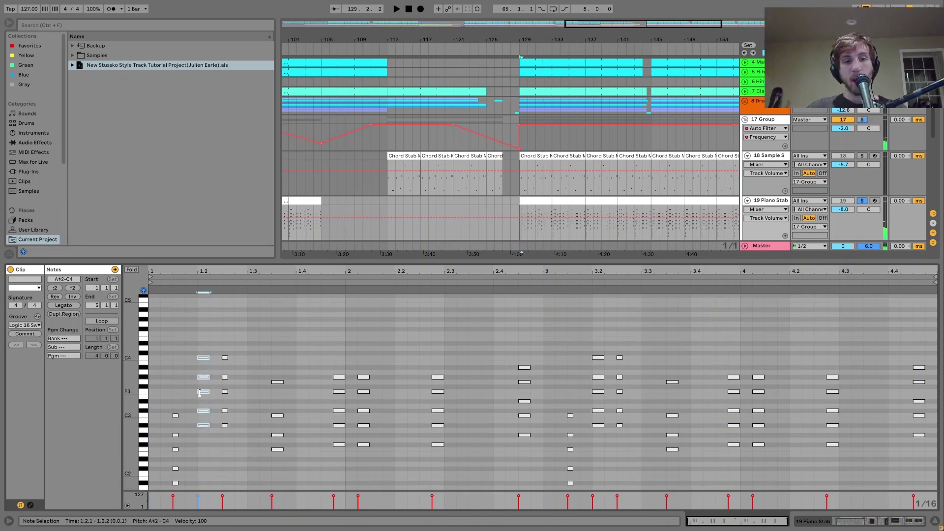
pyautogui.moveTo(274, 472); pyautogui.dragTo(281, 374)
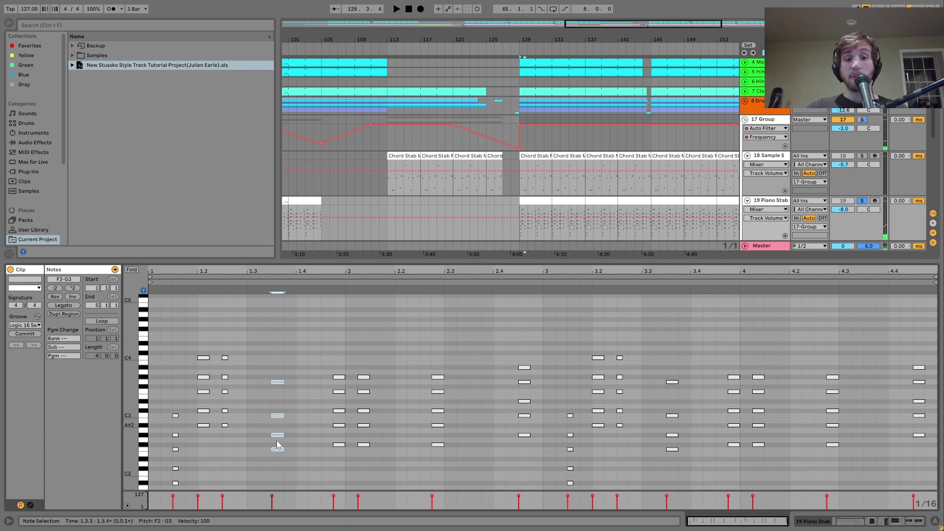
pyautogui.moveTo(337, 446); pyautogui.dragTo(335, 341)
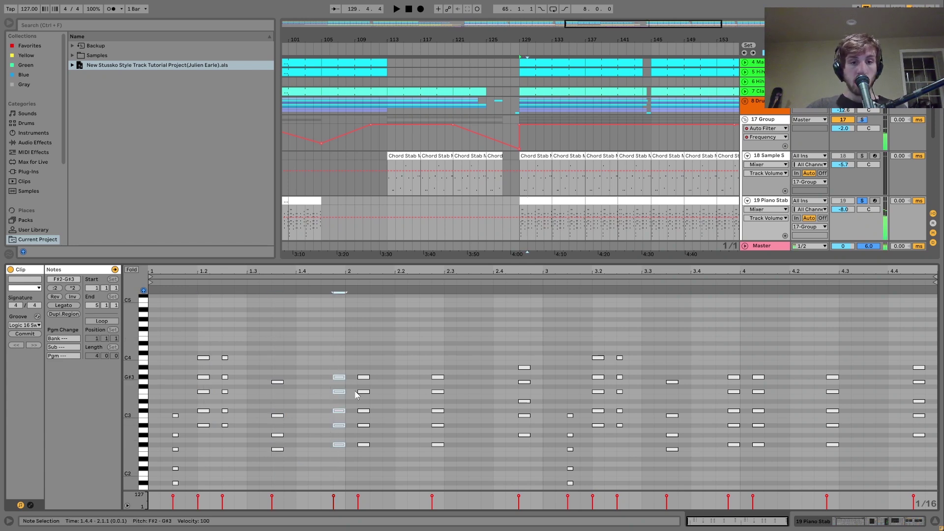
pyautogui.moveTo(529, 459); pyautogui.dragTo(519, 339)
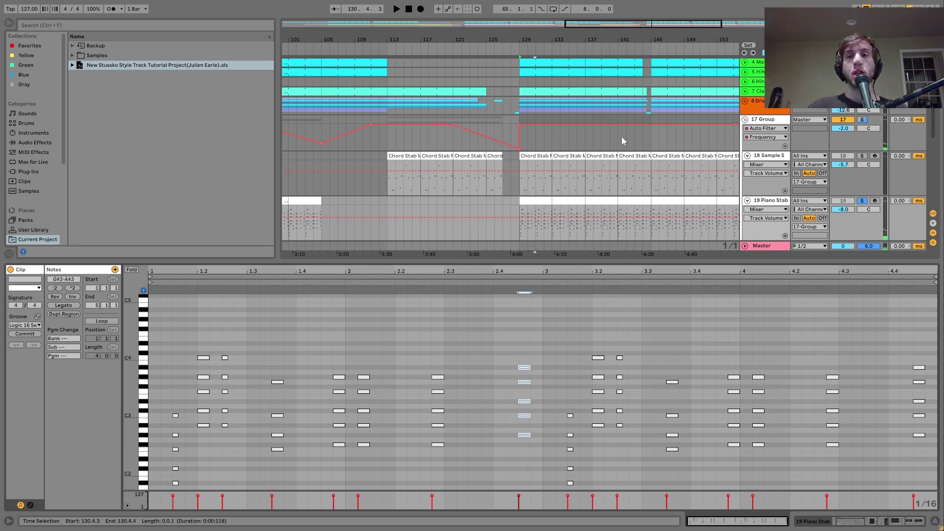
pyautogui.scroll(-2, 622, 136)
pyautogui.scroll(-2, 621, 136)
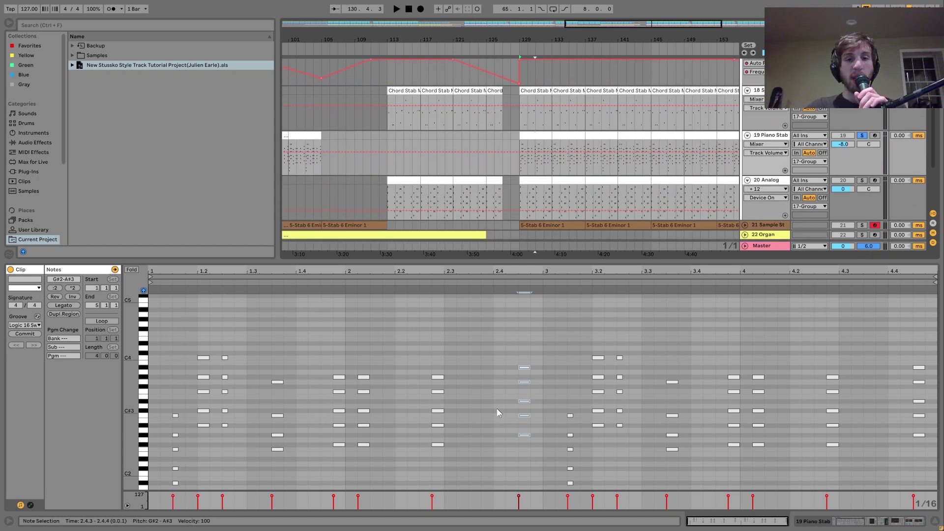
# Compare the Piano Stab clip's closing chords with its earlier ones at 1.2.1 and 1.3.3 by selecting each in turn
pyautogui.moveTo(439, 453); pyautogui.dragTo(441, 370)
pyautogui.moveTo(525, 464); pyautogui.dragTo(522, 349)
pyautogui.moveTo(205, 455); pyautogui.dragTo(205, 295)
pyautogui.moveTo(275, 348); pyautogui.dragTo(276, 424)
pyautogui.moveTo(274, 507); pyautogui.dragTo(276, 472)
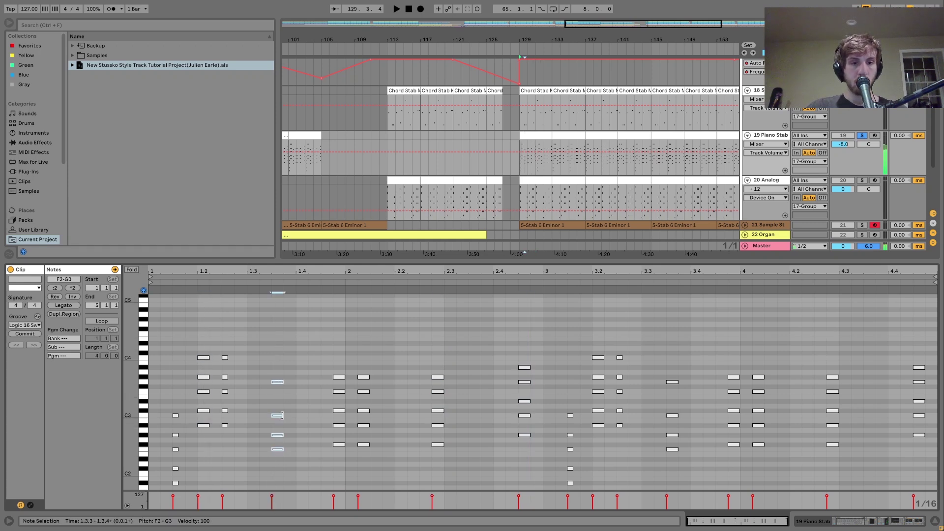
# Transpose the top G3 note of the chord at 1.3.3 down an octave and return it to G3
pyautogui.moveTo(276, 363); pyautogui.dragTo(277, 397)
pyautogui.hotkey('shift', 'Down')
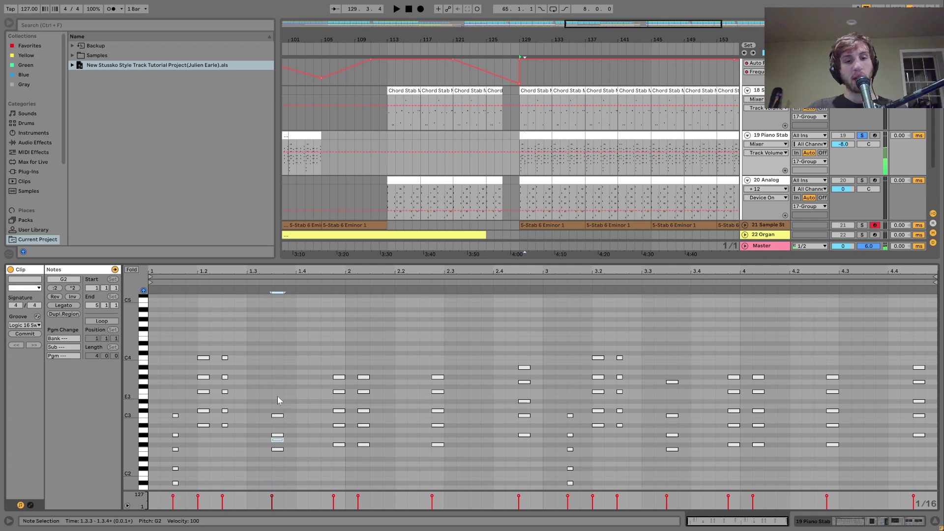
pyautogui.hotkey('shift', 'Up')
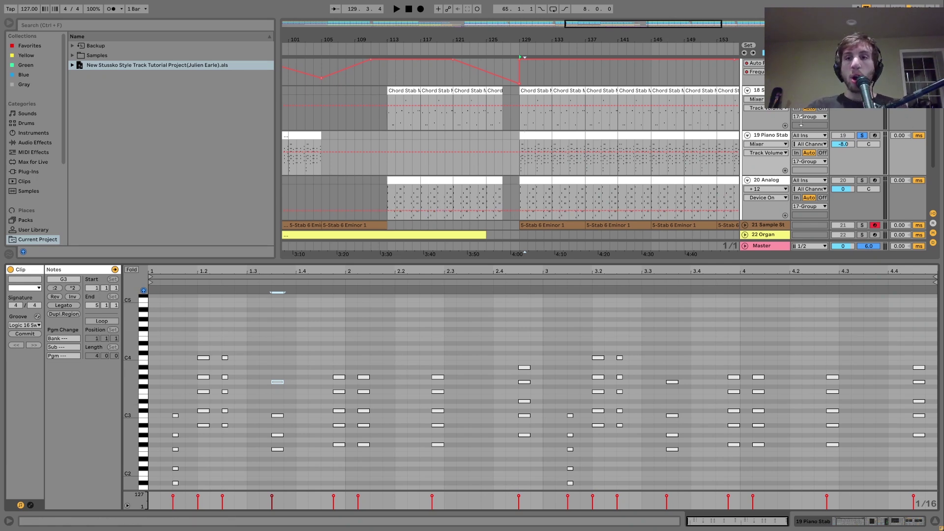
# Show the Piano Stab device chain and play only the Sample Stab and Analog tracks soloed from bar 129
pyautogui.click(774, 140)
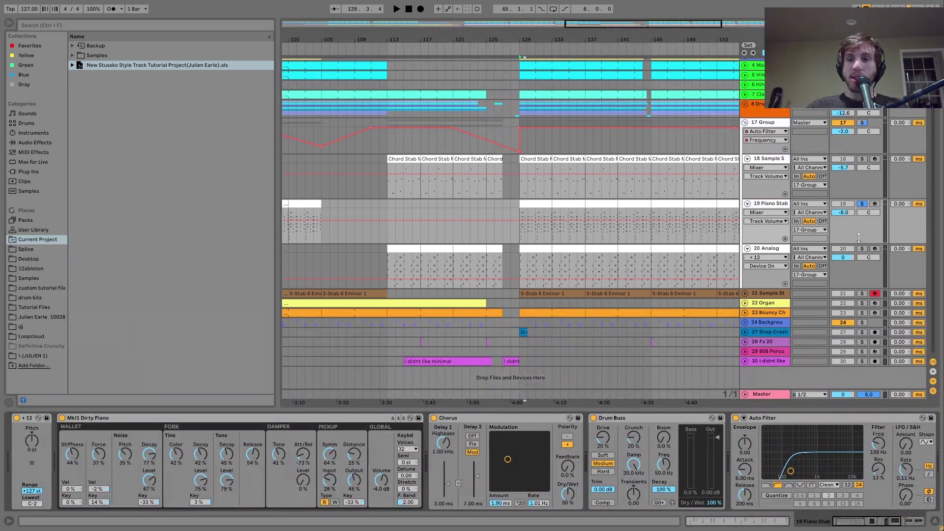
pyautogui.click(862, 249)
pyautogui.moveTo(525, 36); pyautogui.dragTo(525, 86)
pyautogui.press('space')
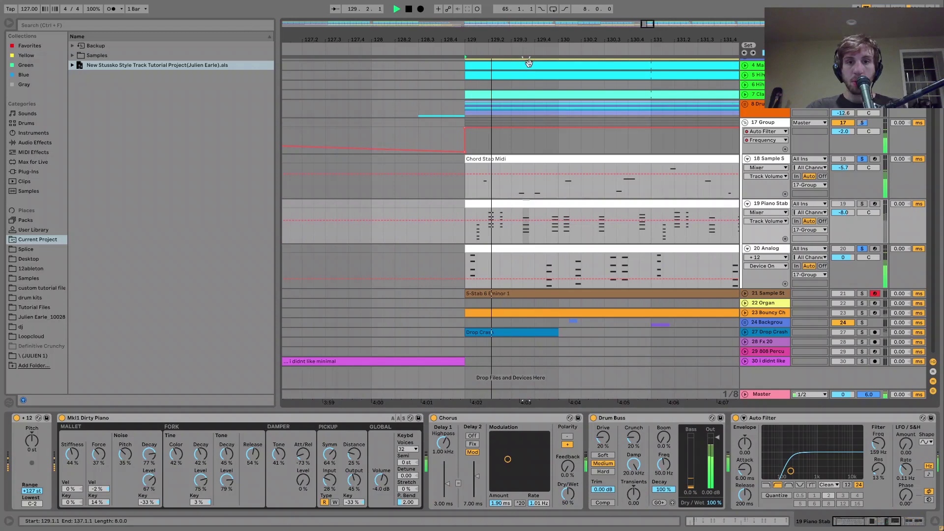
pyautogui.press('space')
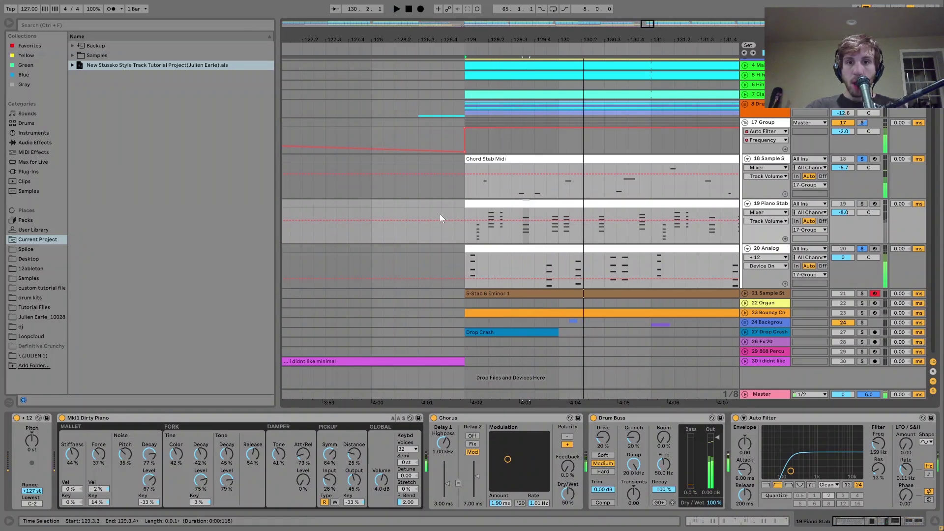
# Replay from bar 129 with Piano Stab added to the solo and inspect its device chain through to the Reverb
pyautogui.click(487, 201)
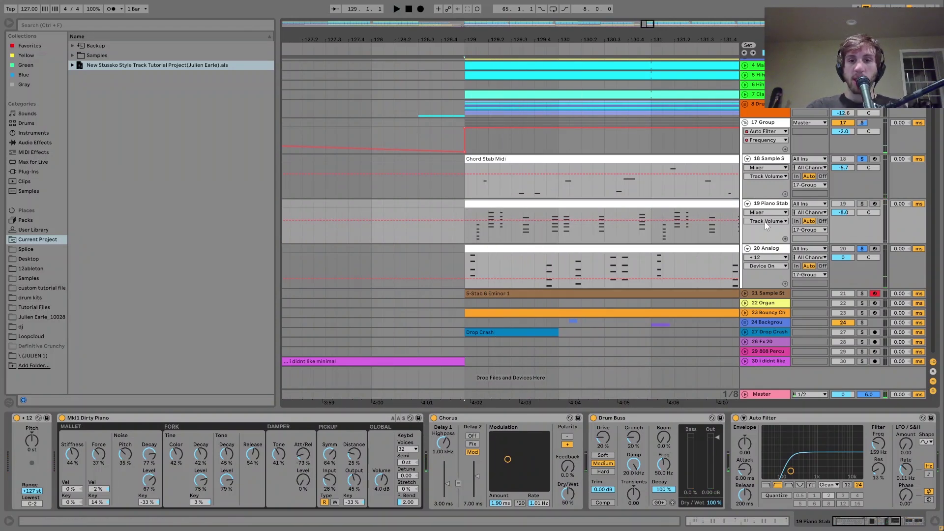
pyautogui.press('space')
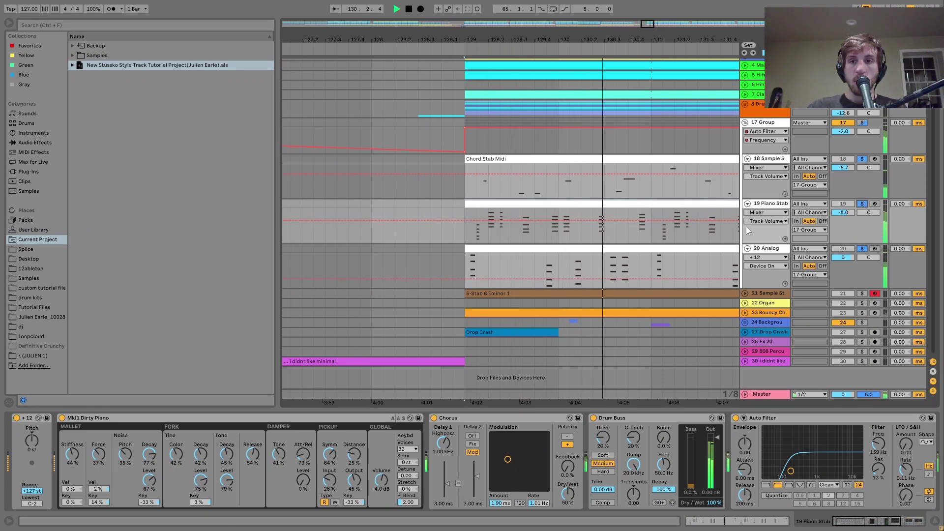
pyautogui.press('space')
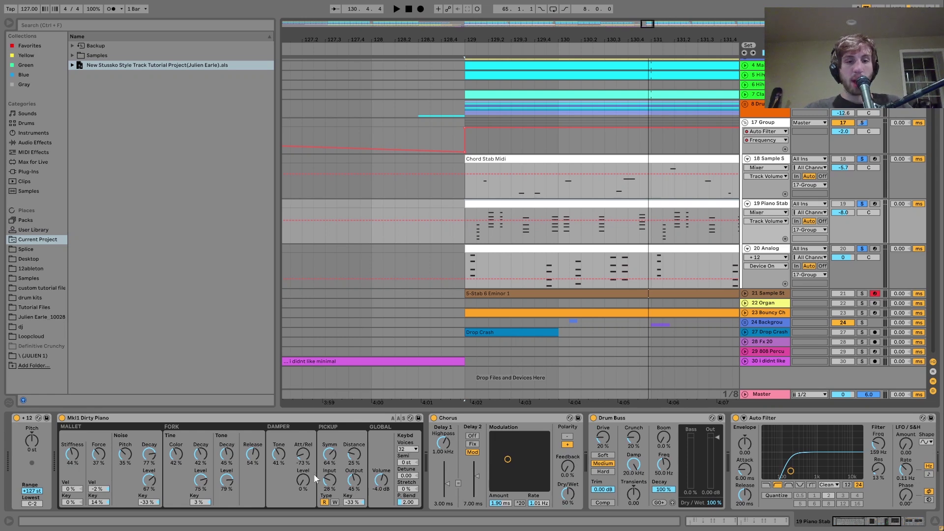
pyautogui.hscroll(5, 316, 476)
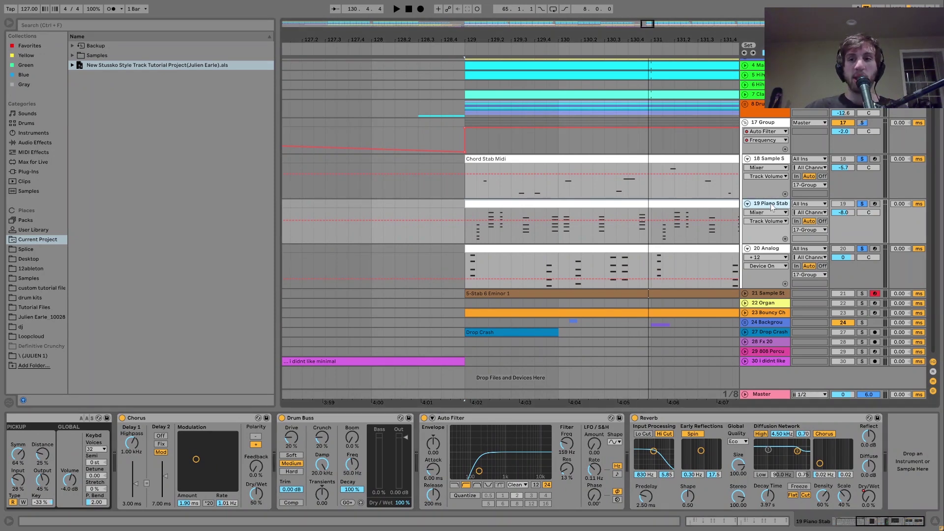
# Play the Piano Stab track alone from bar 129, and again together with the Sample Stab track
pyautogui.click(862, 248)
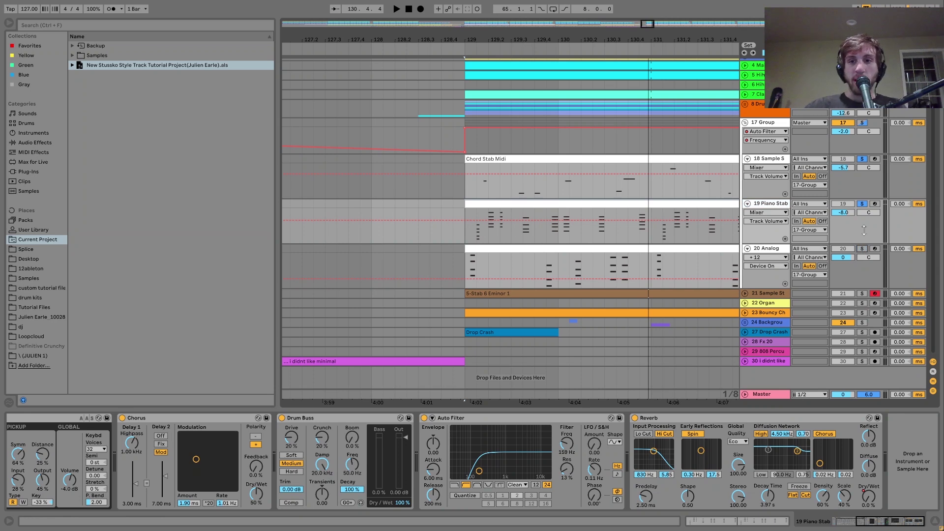
pyautogui.press('space')
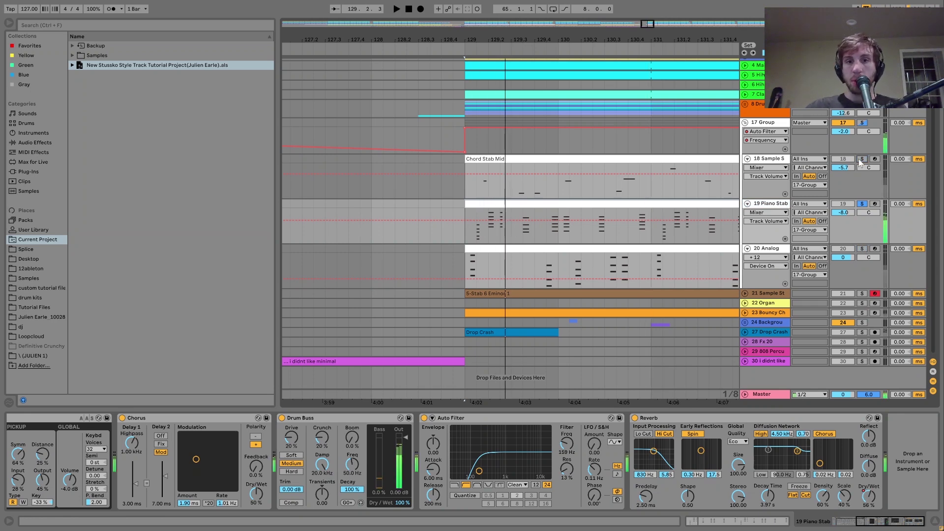
pyautogui.press('space')
pyautogui.press('space')
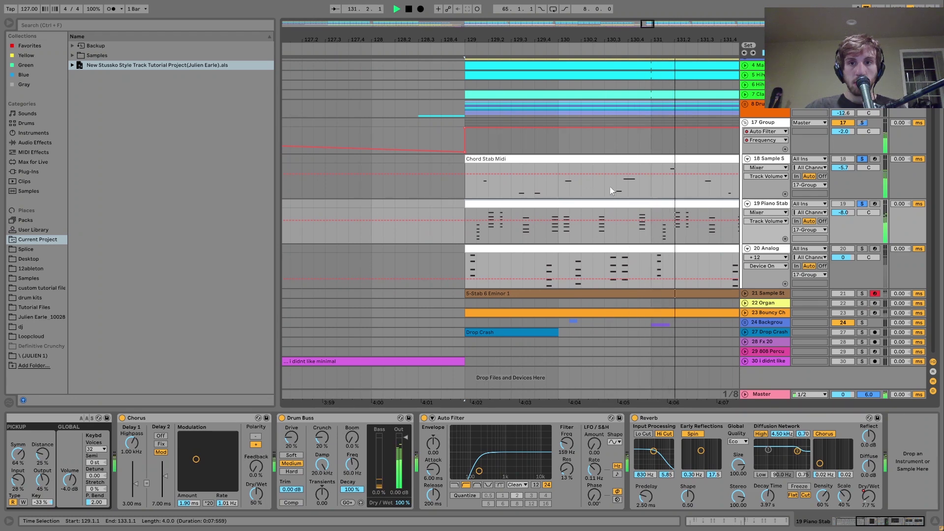
pyautogui.moveTo(668, 40); pyautogui.dragTo(669, 13)
pyautogui.click(687, 162)
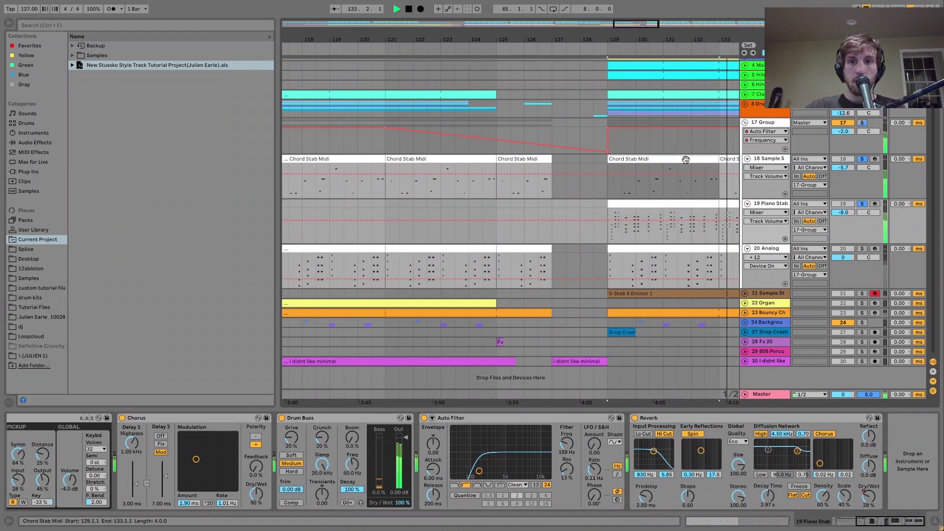
pyautogui.press('space')
# Solo the Analog track as well, play all three stab layers together and show the Sample Stab instrument
pyautogui.click(862, 248)
pyautogui.press('space')
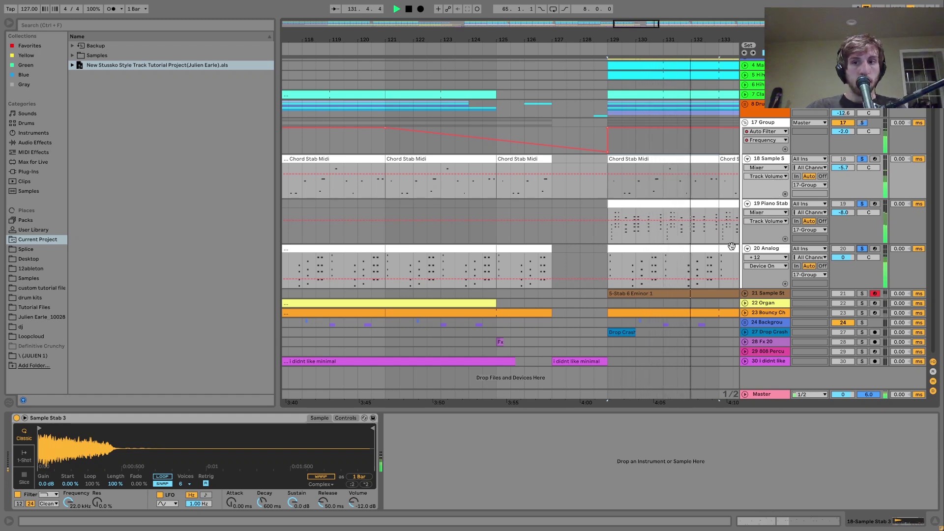
pyautogui.click(773, 159)
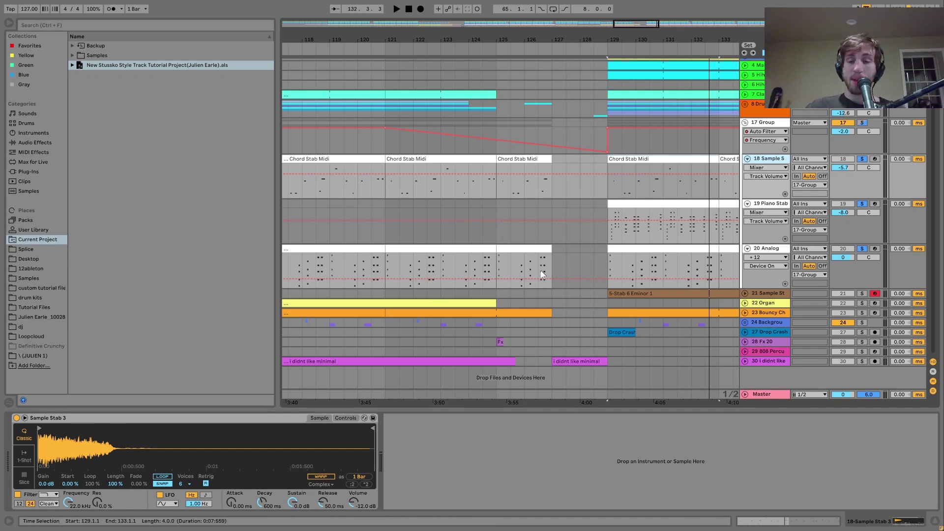
# Examine the Analog track's MIDI clip at bar 129 and its synth's filter and amp envelope settings
pyautogui.click(770, 255)
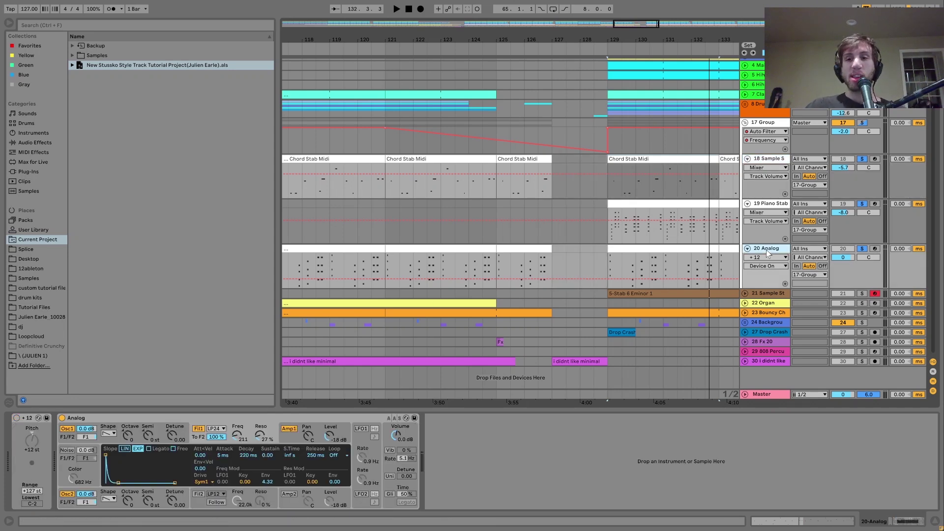
pyautogui.click(615, 252)
pyautogui.doubleClick(616, 252)
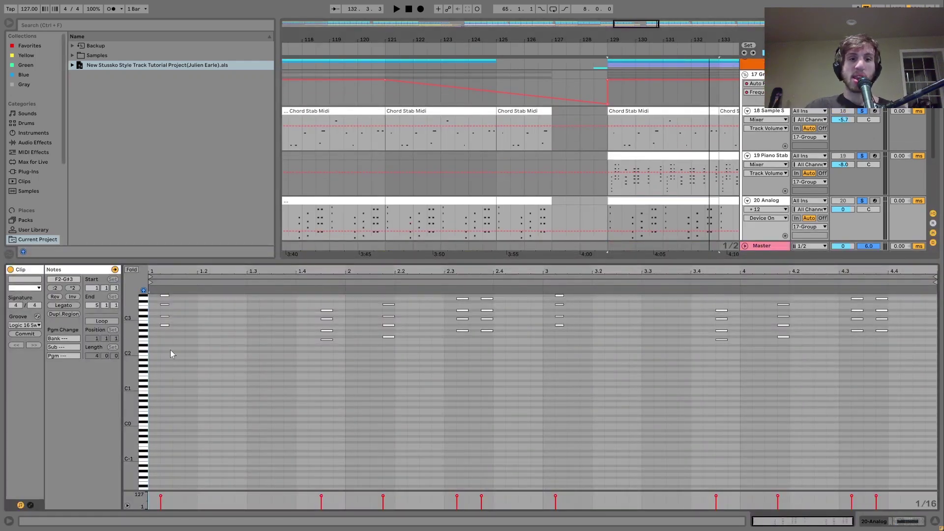
pyautogui.click(767, 204)
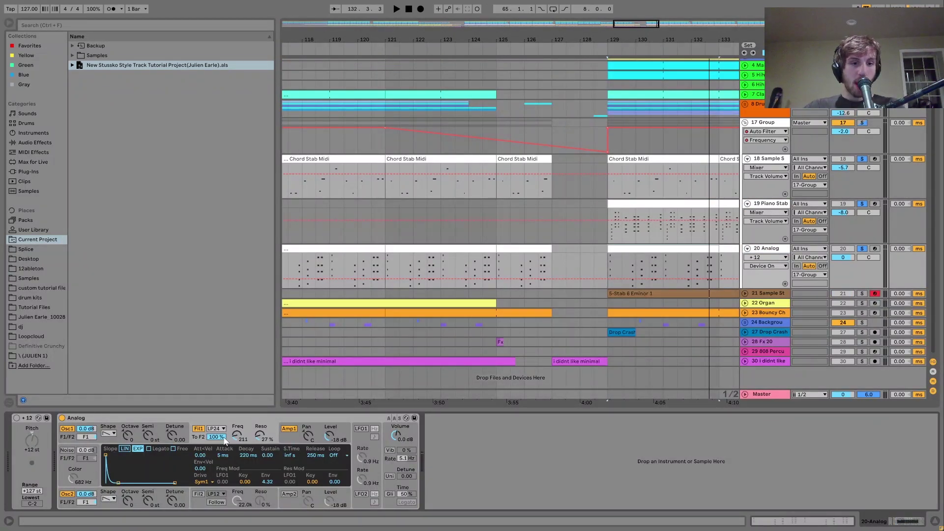
pyautogui.click(290, 442)
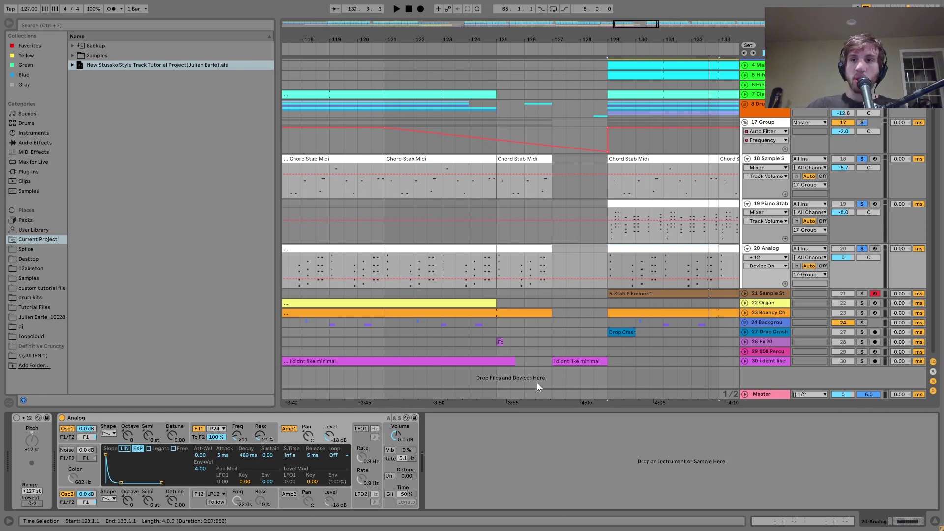
# Show the 17 Group's effects chain and examine its Echo Dry/Wet automation across the whole arrangement
pyautogui.click(770, 126)
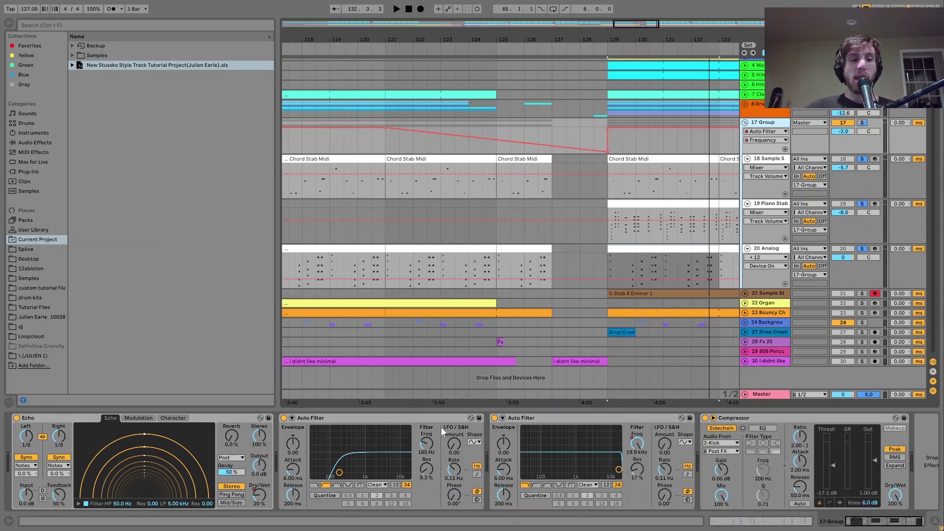
pyautogui.moveTo(600, 35); pyautogui.dragTo(592, 19)
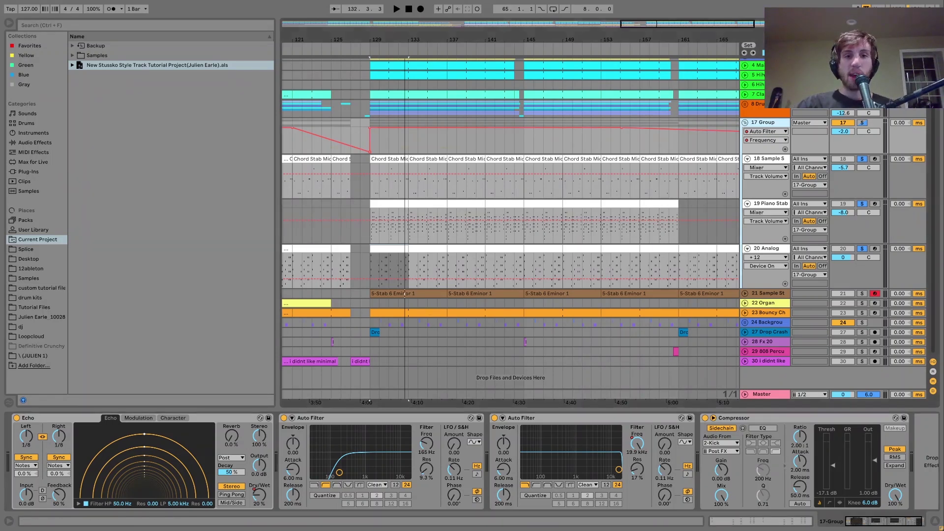
pyautogui.click(257, 494)
pyautogui.moveTo(431, 38); pyautogui.dragTo(563, 38)
pyautogui.click(301, 127)
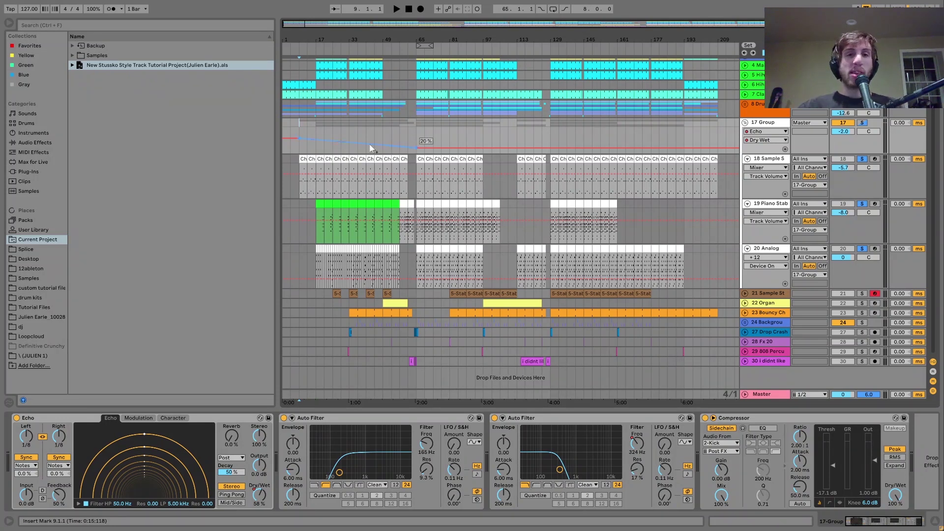
pyautogui.moveTo(314, 123)
pyautogui.mouseDown()
pyautogui.moveTo(424, 147)
pyautogui.moveTo(393, 129)
pyautogui.moveTo(515, 139)
pyautogui.moveTo(438, 128)
pyautogui.mouseUp()
pyautogui.click(384, 125)
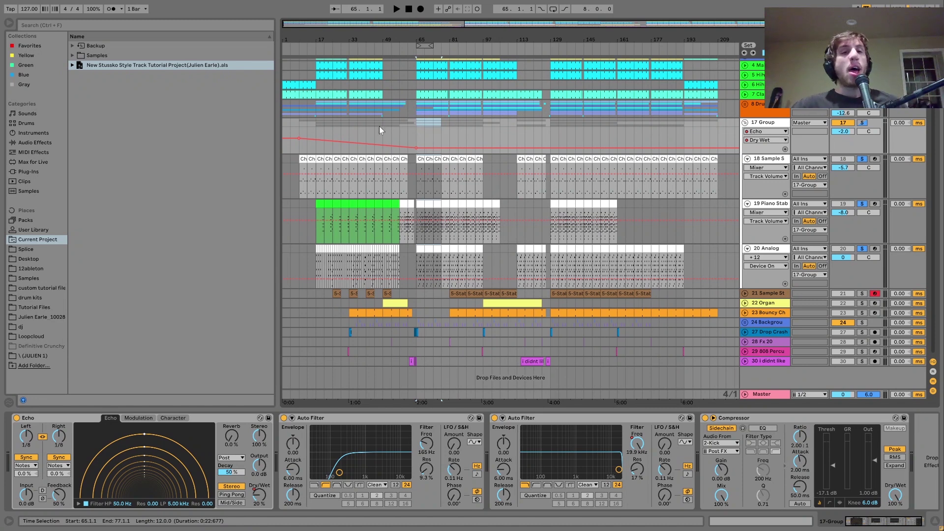
# Play the stab group from bar 21 during the Echo fade and turn off the solos to hear the full mix
pyautogui.click(324, 150)
pyautogui.press('space')
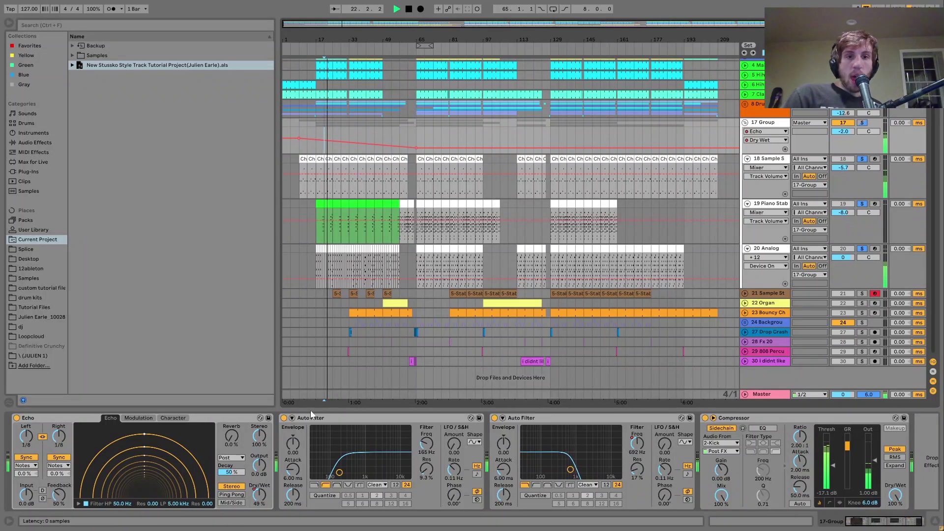
pyautogui.click(863, 159)
pyautogui.press('space')
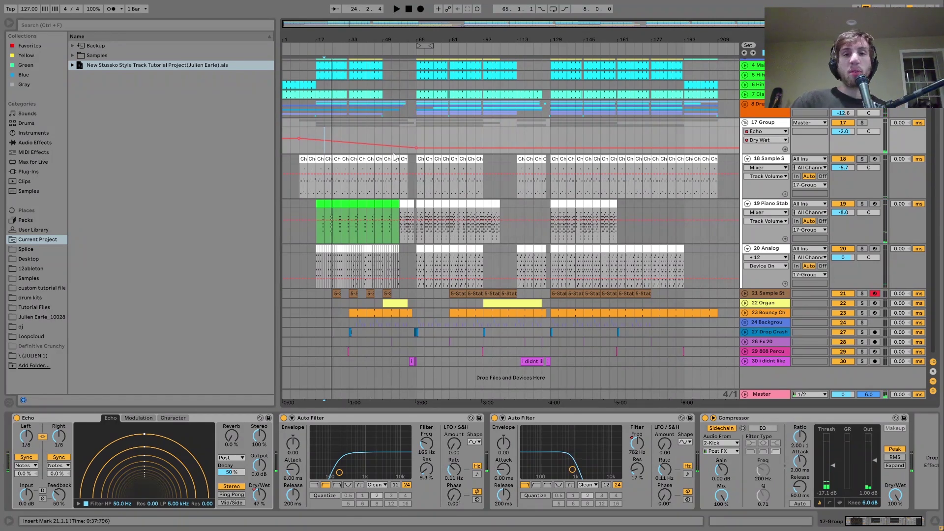
# Compare the stab group's Echo amount by playing the arrangement from bar 69 and again from bar 17
pyautogui.click(427, 131)
pyautogui.press('space')
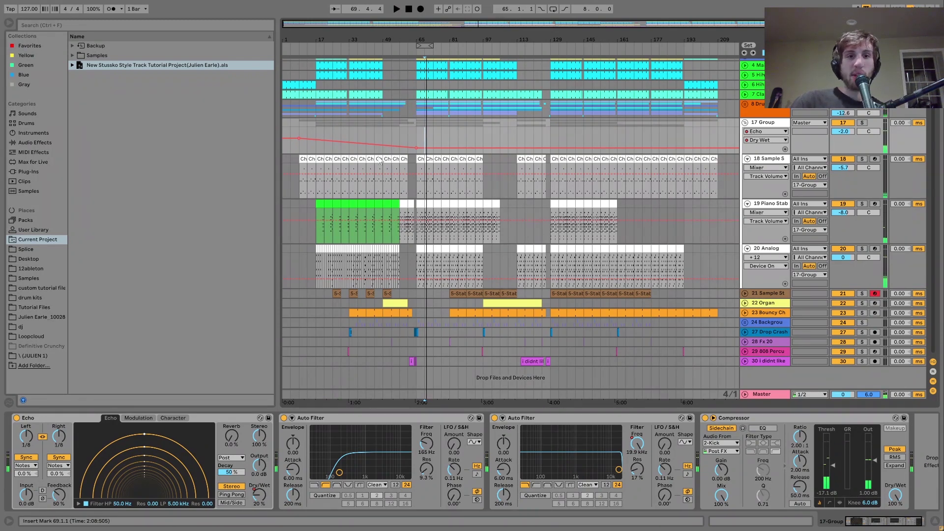
pyautogui.click(313, 140)
pyautogui.press('space')
pyautogui.press('space')
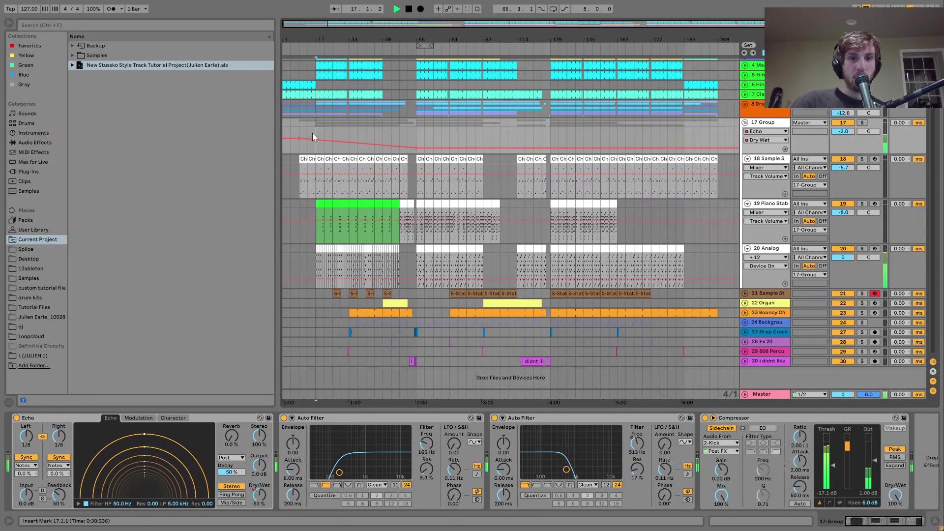
pyautogui.press('space')
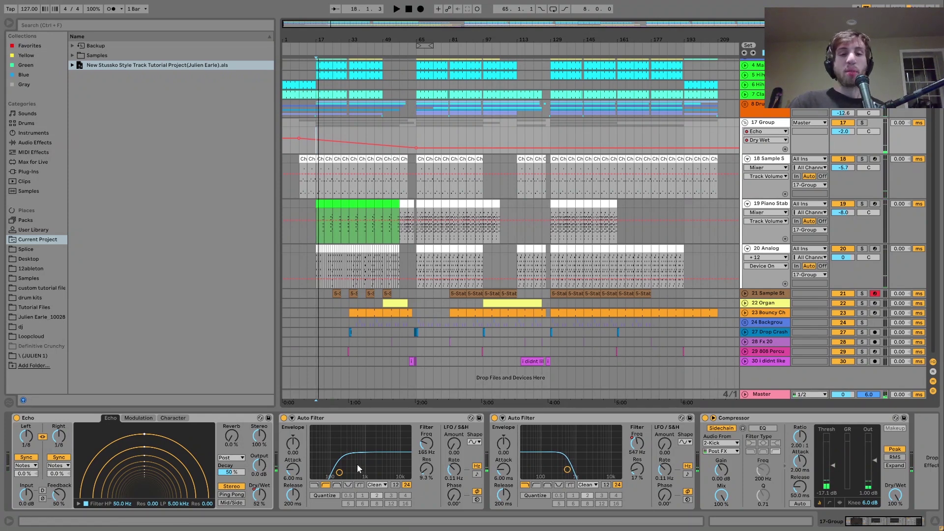
# Show the 17 Group's Auto Filter frequency automation, inspect its sidechained Compressor and display the Sample Stab instrument
pyautogui.click(638, 444)
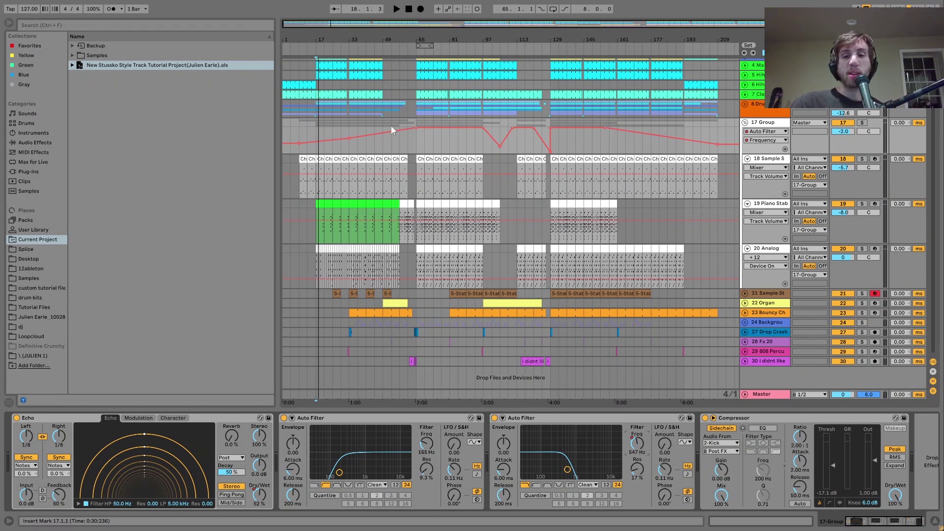
pyautogui.click(749, 418)
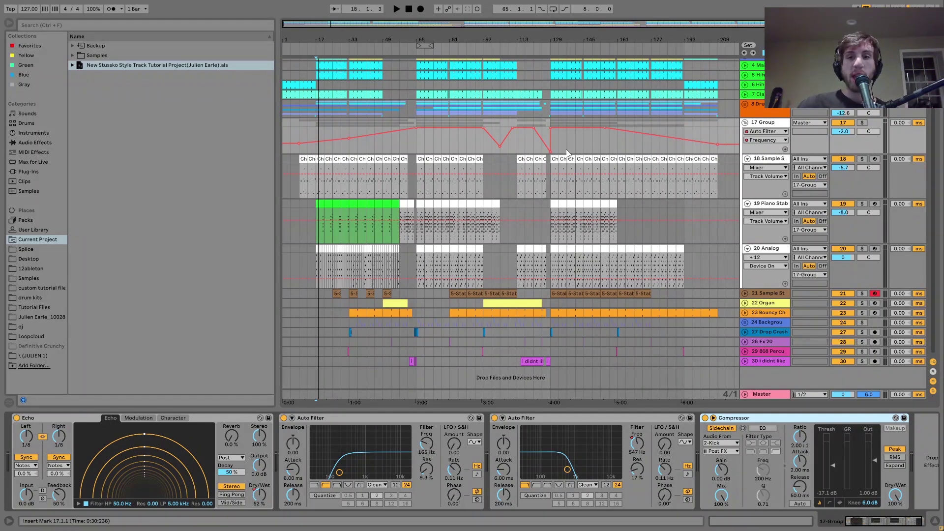
pyautogui.click(557, 161)
pyautogui.press('space')
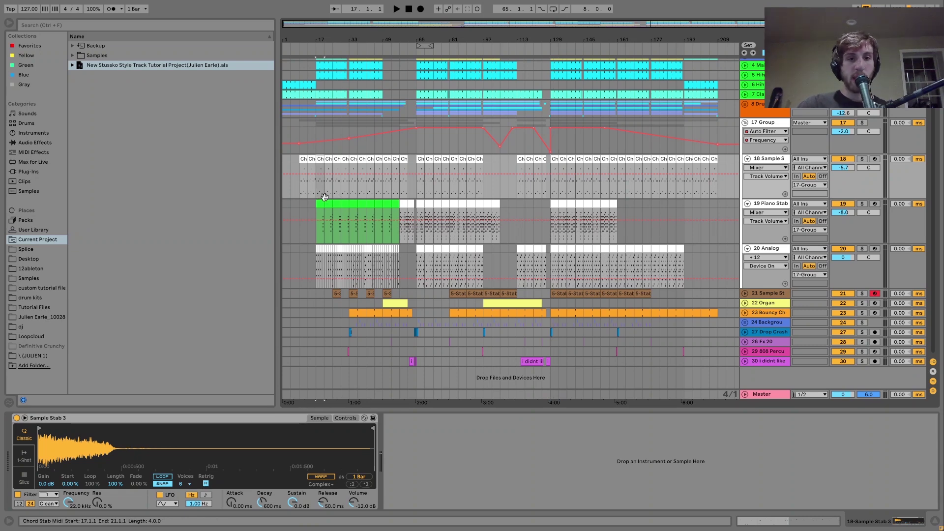
# Show the Analog track's synth and play the arrangement from bars 121 and 165, where the Piano Stab has no clips
pyautogui.click(319, 265)
pyautogui.moveTo(318, 38); pyautogui.dragTo(316, 143)
pyautogui.moveTo(426, 40); pyautogui.dragTo(425, 3)
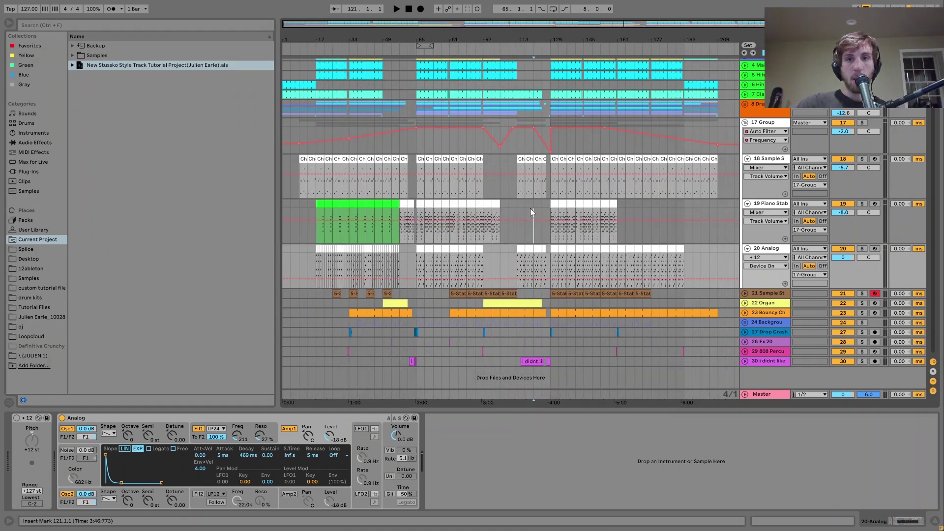
pyautogui.click(531, 208)
pyautogui.press('space')
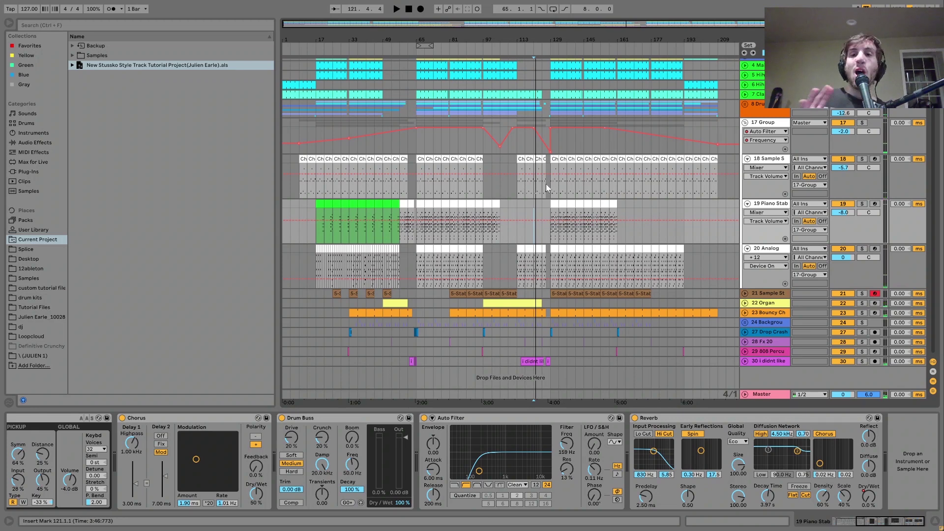
pyautogui.click(628, 205)
pyautogui.press('space')
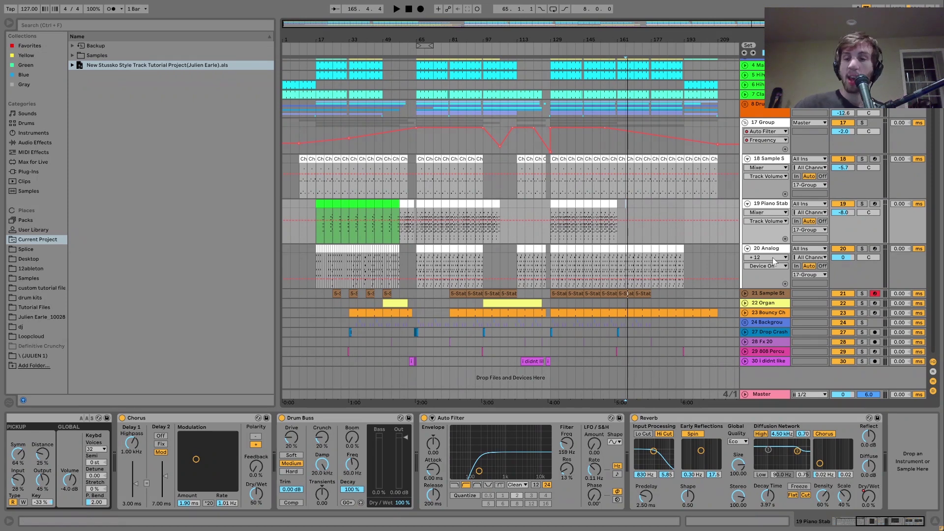
# Show the Piano Stab's Reverb Dry/Wet automation up close around bar 129 and play that section
pyautogui.click(871, 497)
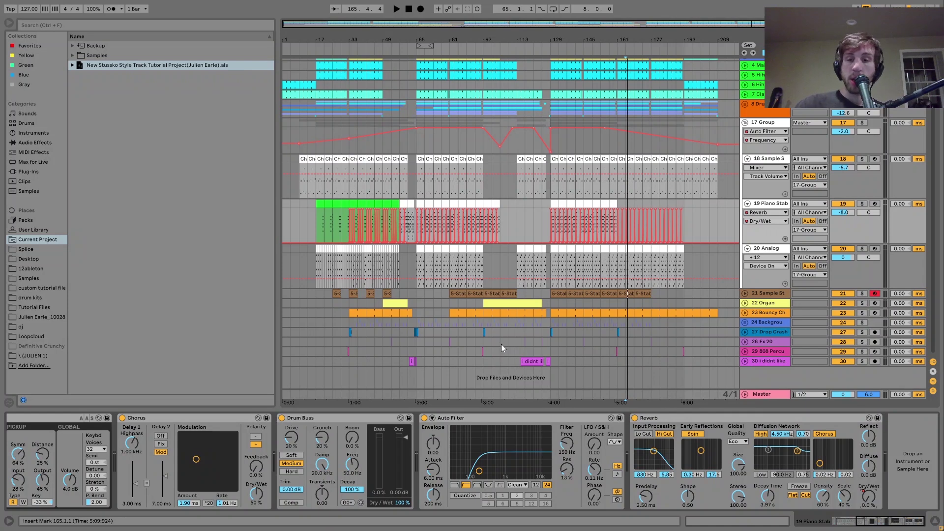
pyautogui.moveTo(553, 40); pyautogui.dragTo(553, 106)
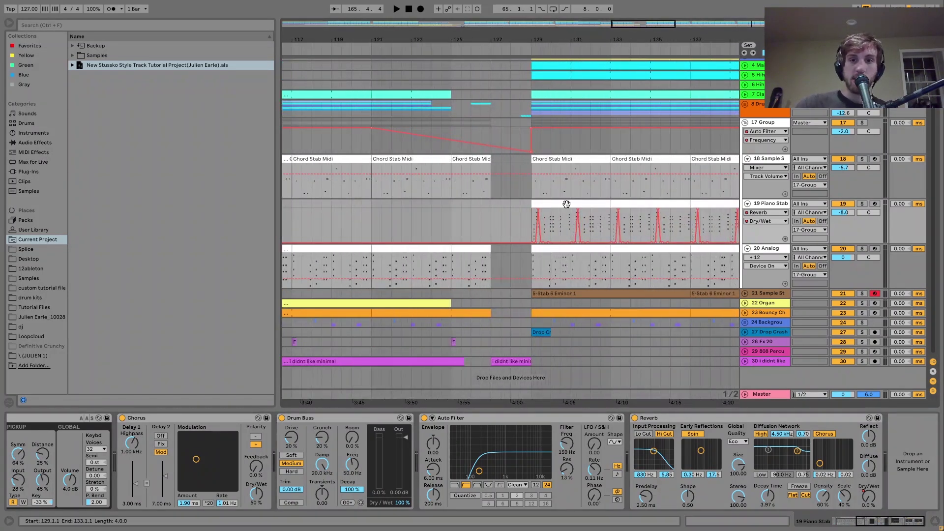
pyautogui.press('space')
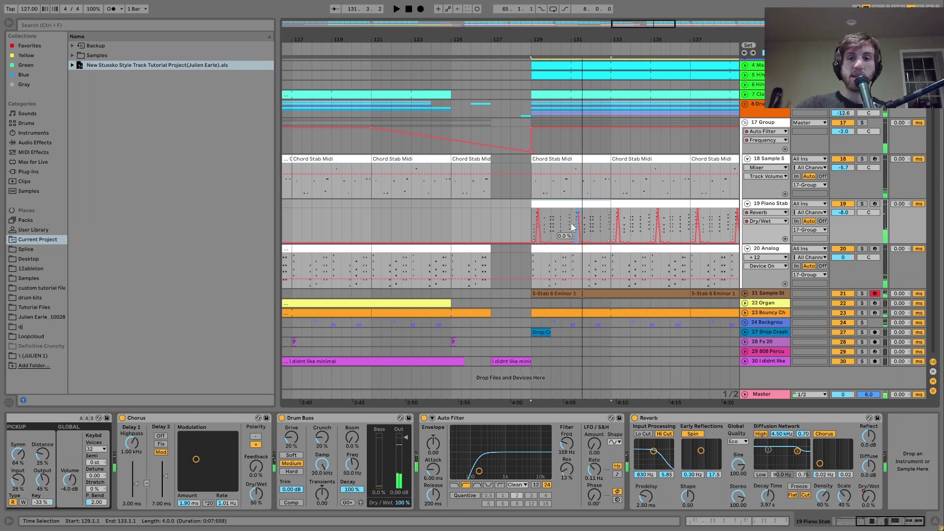
# Solo the Piano Stab track and play the automated reverb throw around bar 131
pyautogui.click(569, 222)
pyautogui.click(863, 203)
pyautogui.press('space')
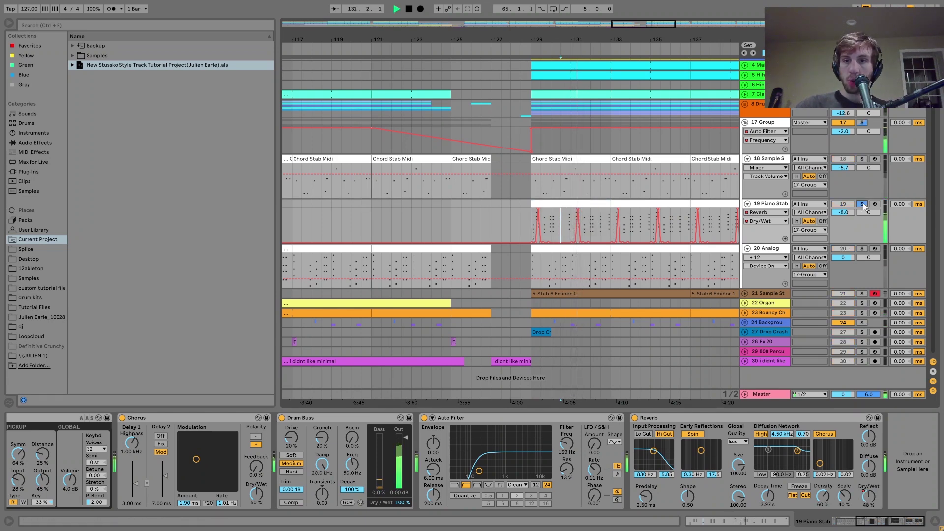
pyautogui.press('space')
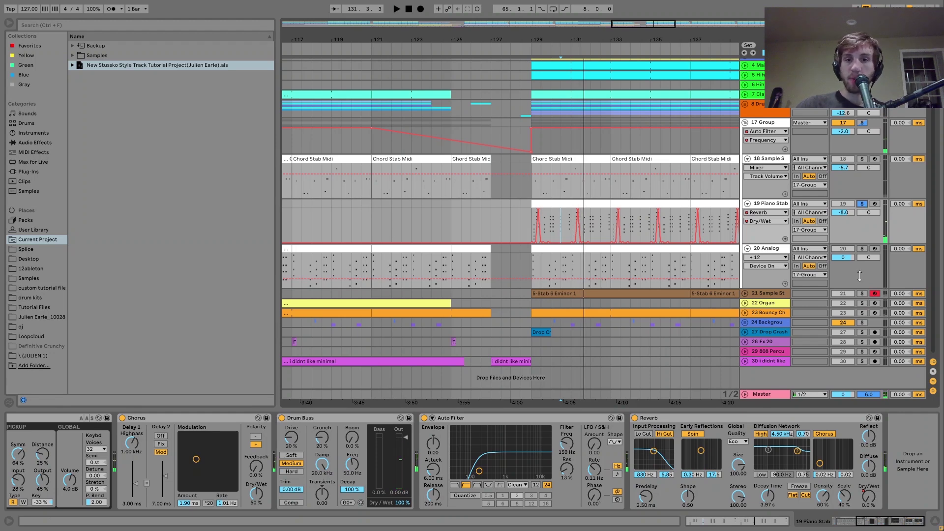
# Unfold track 21, the second Sample Stab, and play it soloed from bar 130
pyautogui.click(751, 297)
pyautogui.click(745, 294)
pyautogui.press('space')
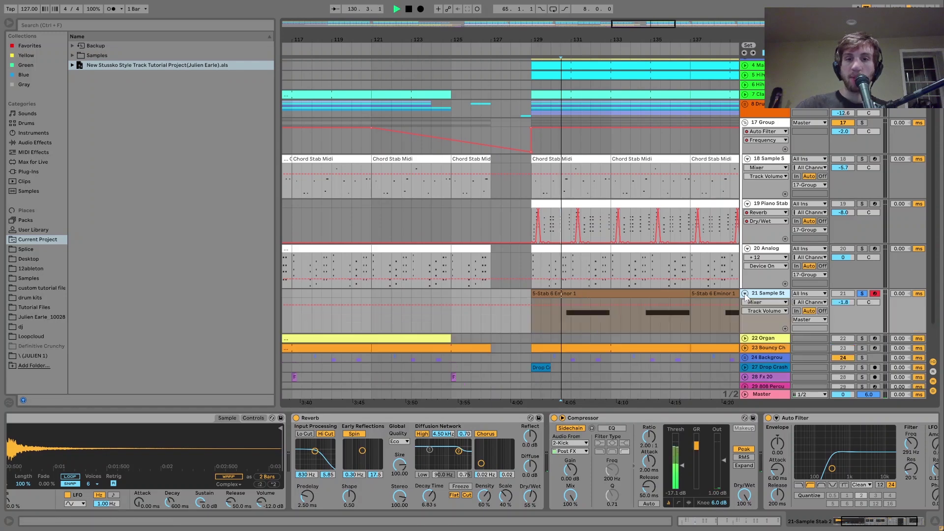
# Turn off the second Sample Stab's solo, hear it in the full mix and select its clip at bar 129
pyautogui.press('space')
pyautogui.moveTo(571, 38); pyautogui.dragTo(571, 7)
pyautogui.press('space')
pyautogui.click(862, 294)
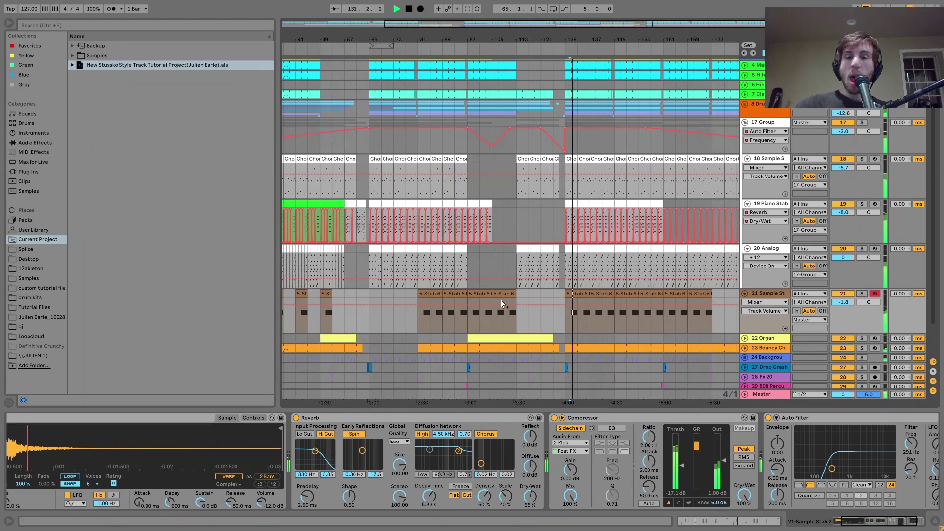
pyautogui.click(573, 295)
pyautogui.press('space')
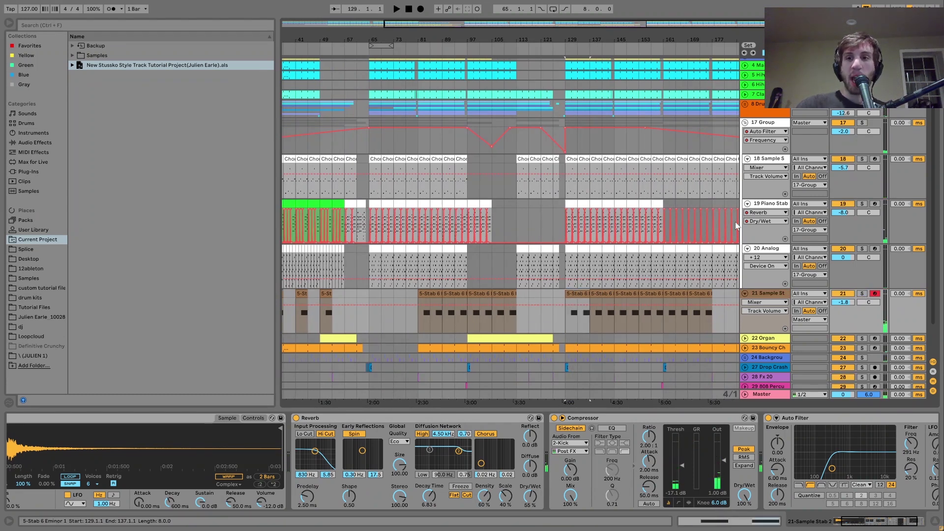
# Solo the 17 Group together with track 21, play them from bar 129 and inspect track 21's effects chain
pyautogui.click(861, 123)
pyautogui.press('space')
pyautogui.click(863, 294)
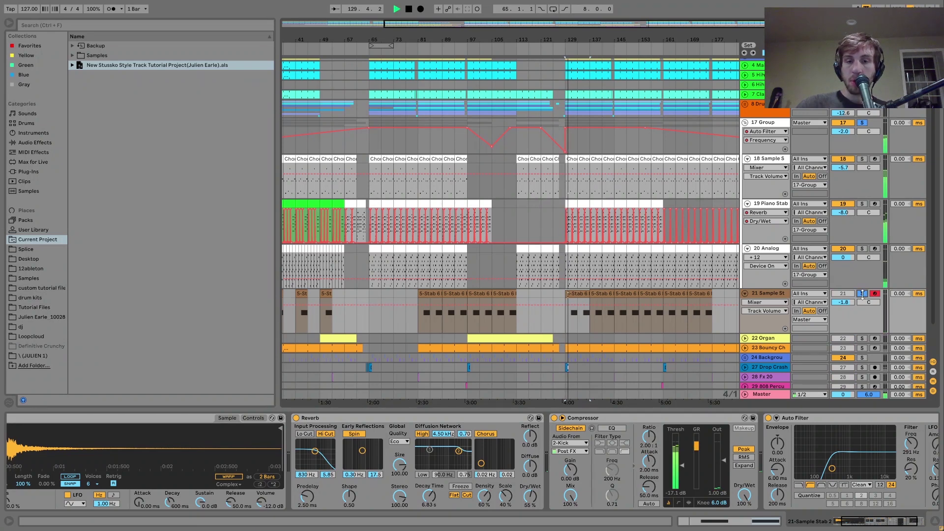
pyautogui.scroll(-3, 863, 295)
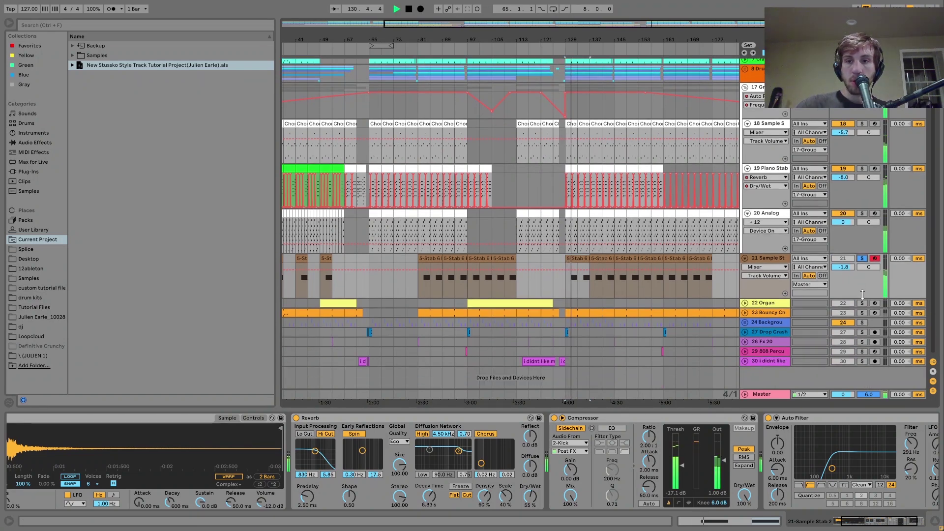
pyautogui.press('space')
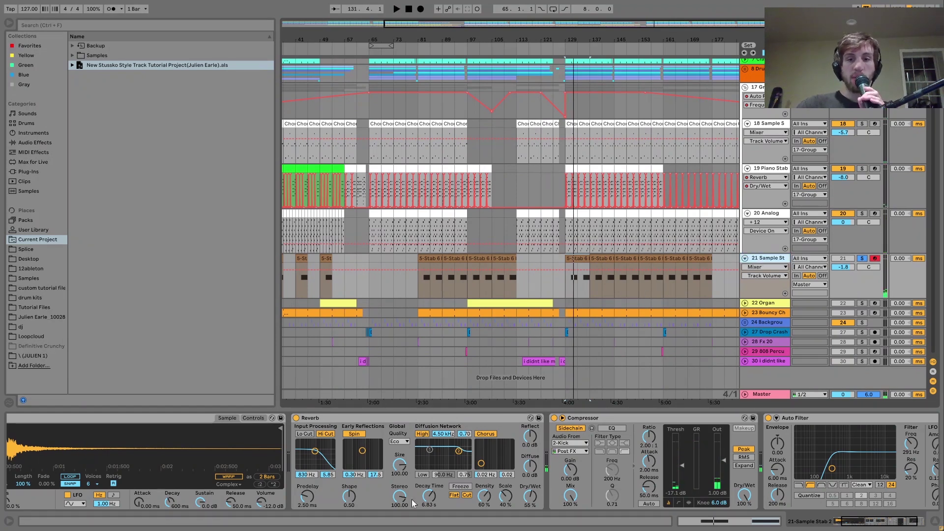
pyautogui.hscroll(3, 412, 499)
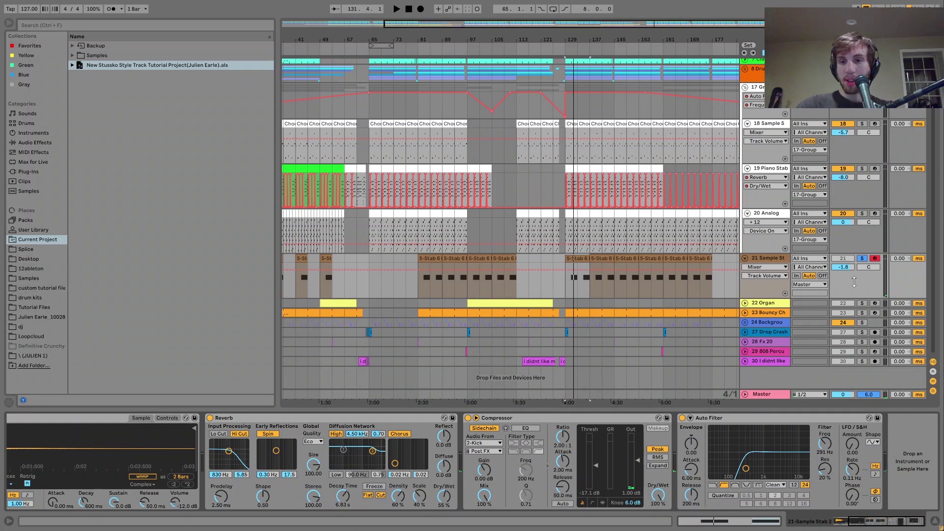
# Solo the Organ track alone and play its clip from bar 97
pyautogui.click(862, 304)
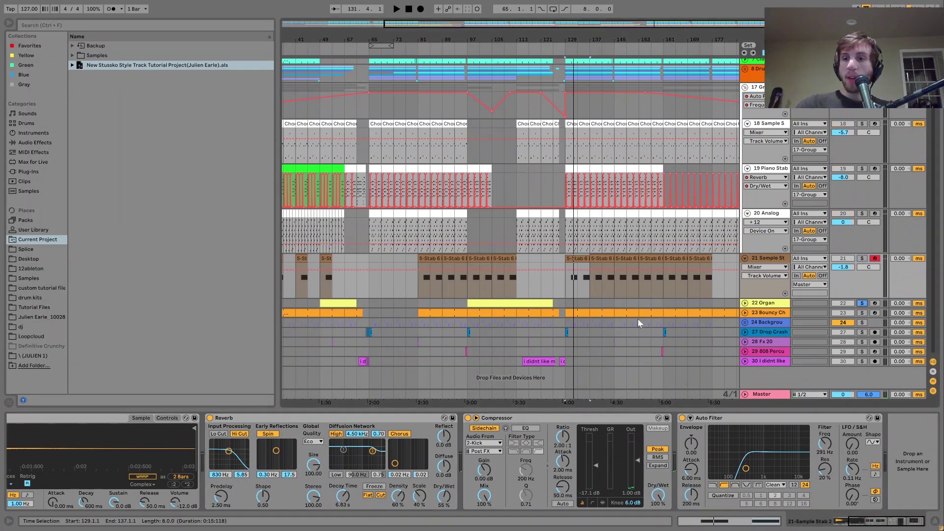
pyautogui.click(489, 302)
pyautogui.press('space')
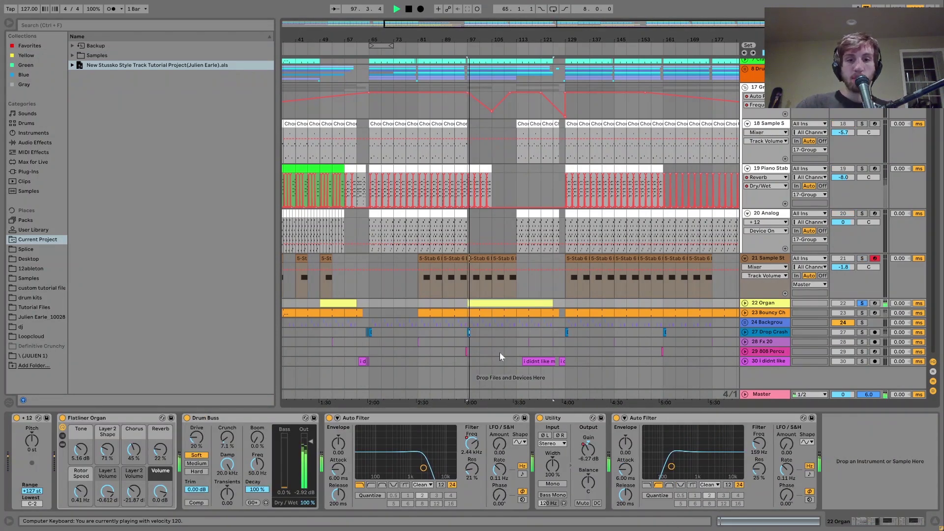
# Unfold the Organ track and examine its Auto Filter frequency and Utility gain automation
pyautogui.click(745, 303)
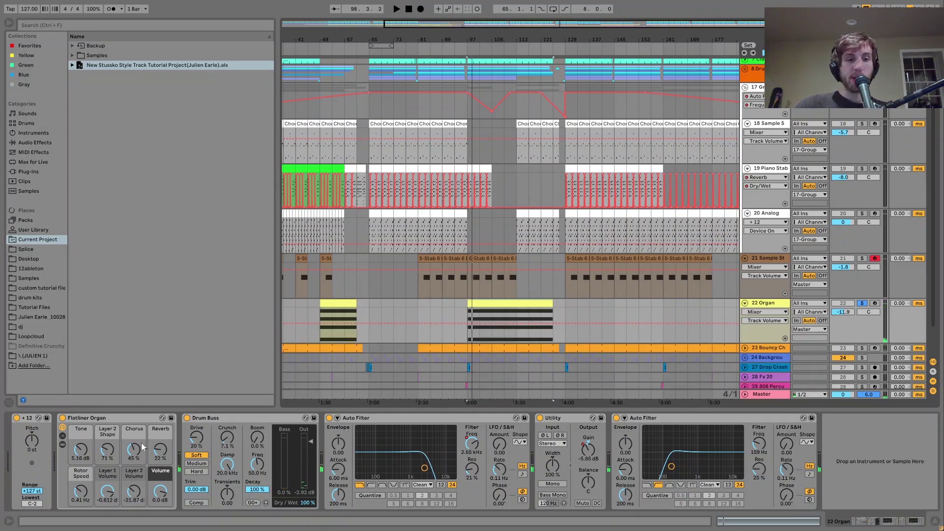
pyautogui.click(470, 452)
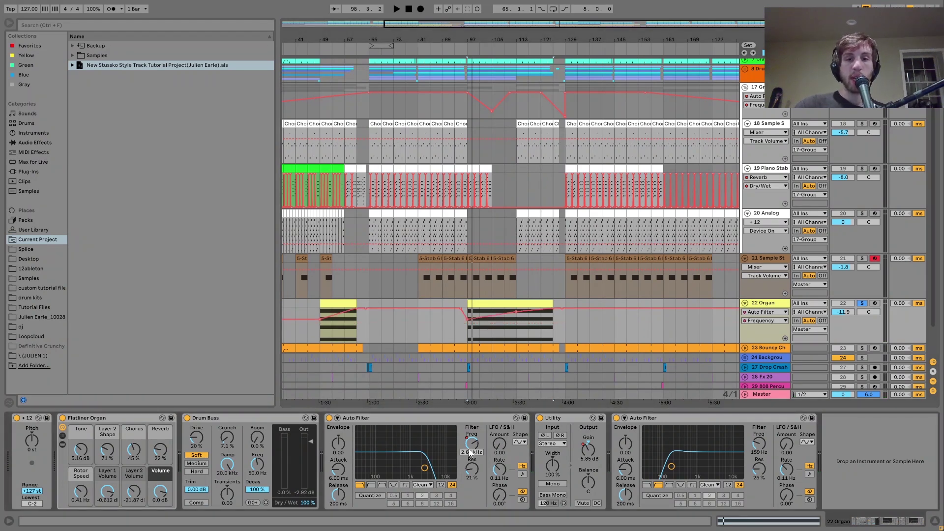
pyautogui.click(588, 450)
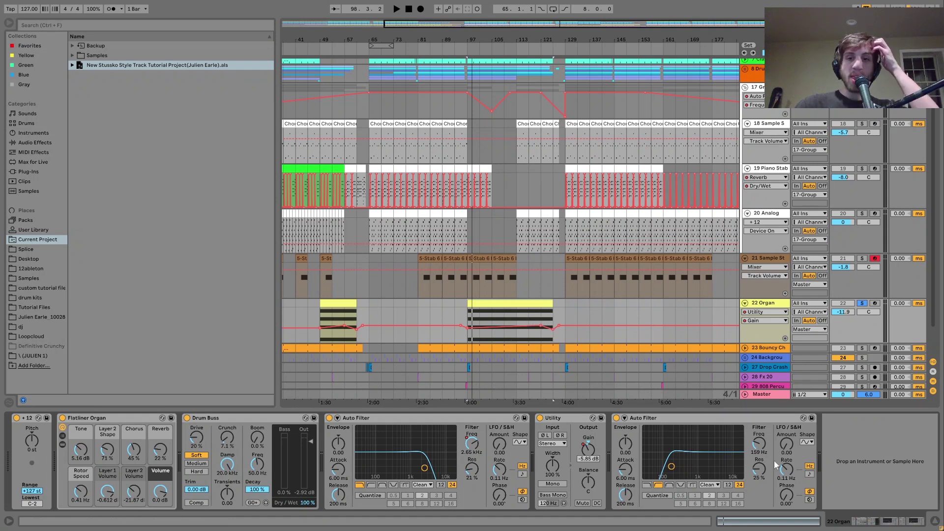
# Open the Organ clip at bar 97 and play its held chord while switching the D#4 note off and back on
pyautogui.doubleClick(519, 305)
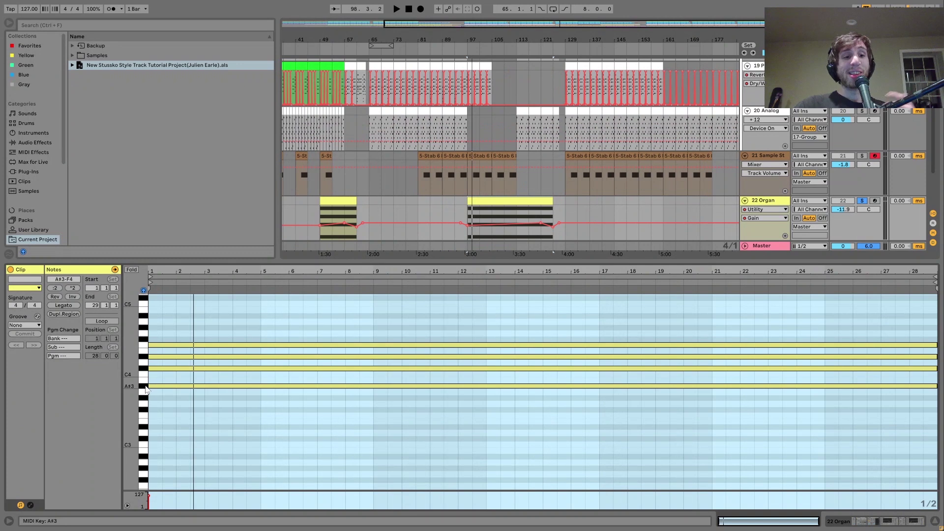
pyautogui.click(146, 359)
pyautogui.press('0')
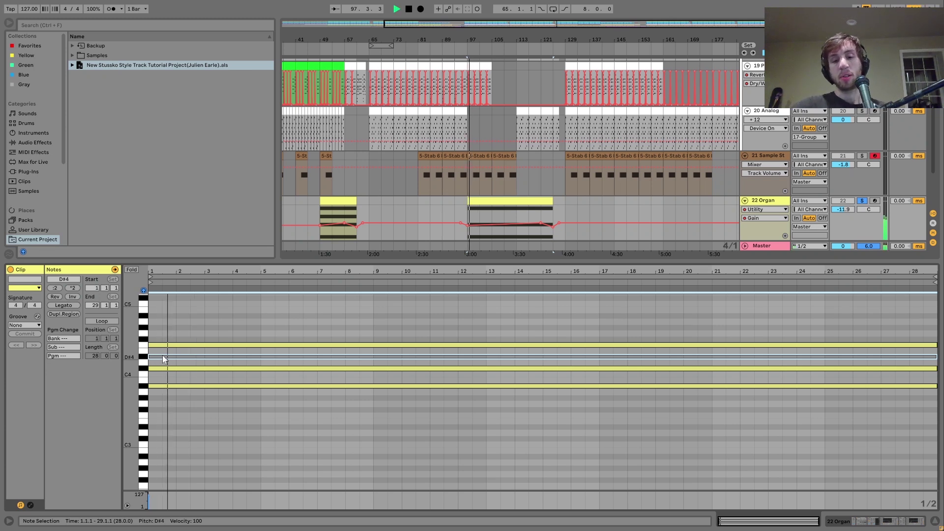
pyautogui.press('0')
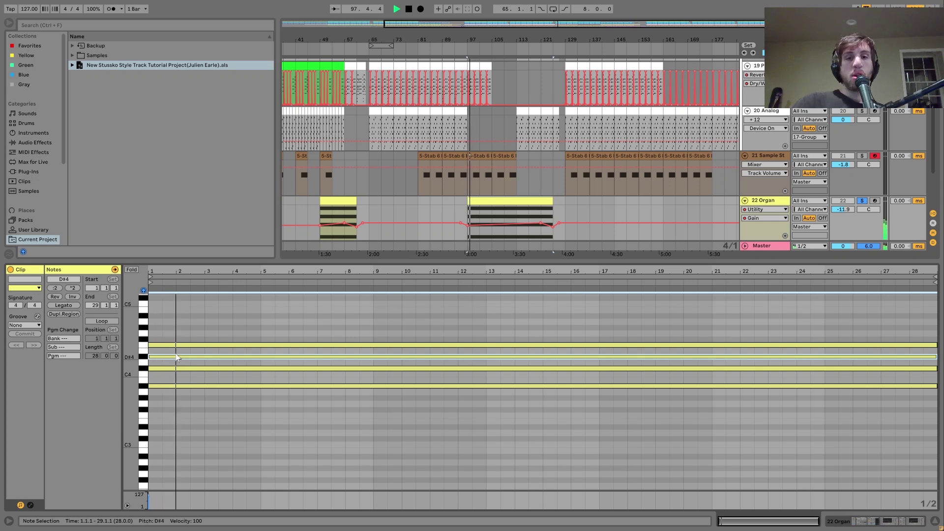
pyautogui.press('space')
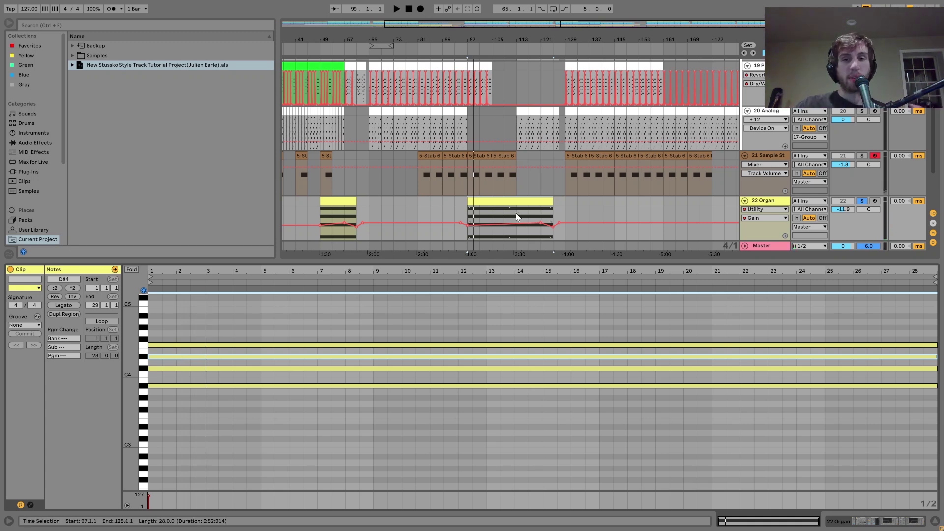
# Turn off the Organ's solo, play the full mix from bar 113 and show the Organ's devices again
pyautogui.click(862, 201)
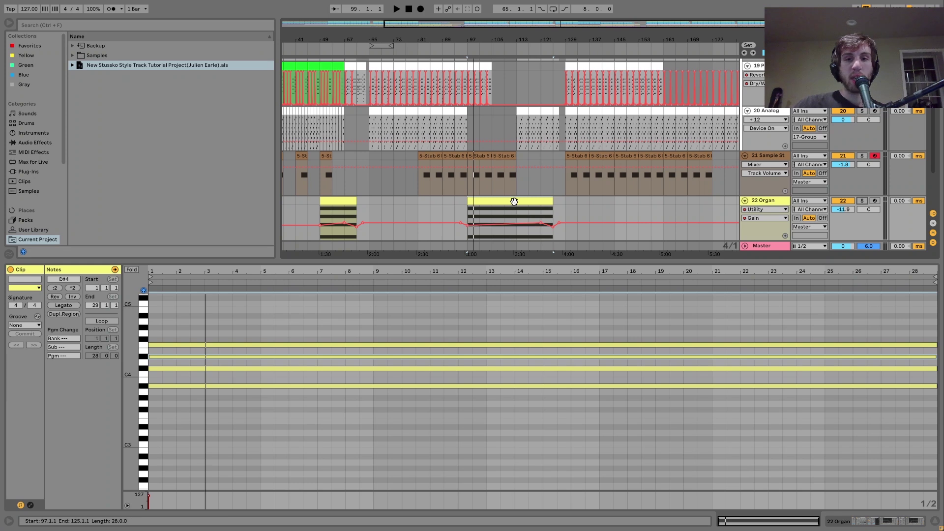
pyautogui.click(517, 215)
pyautogui.press('space')
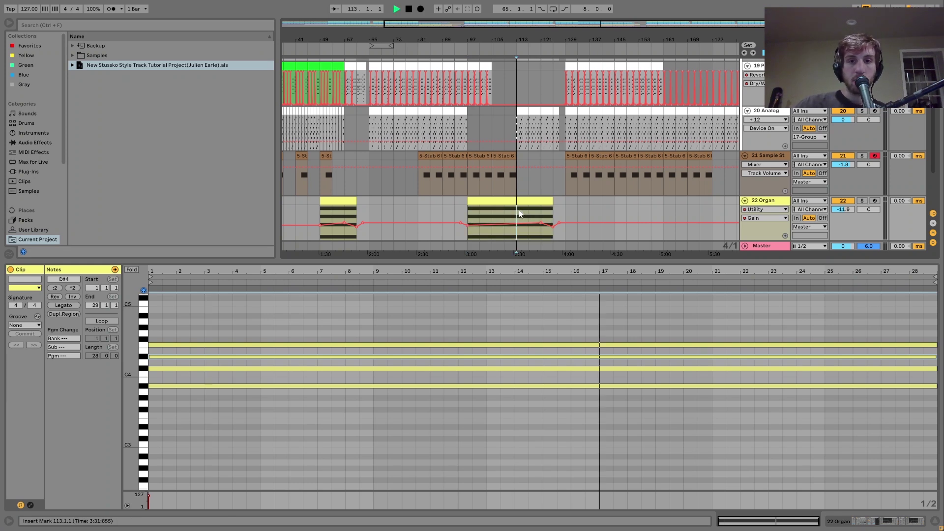
pyautogui.click(764, 204)
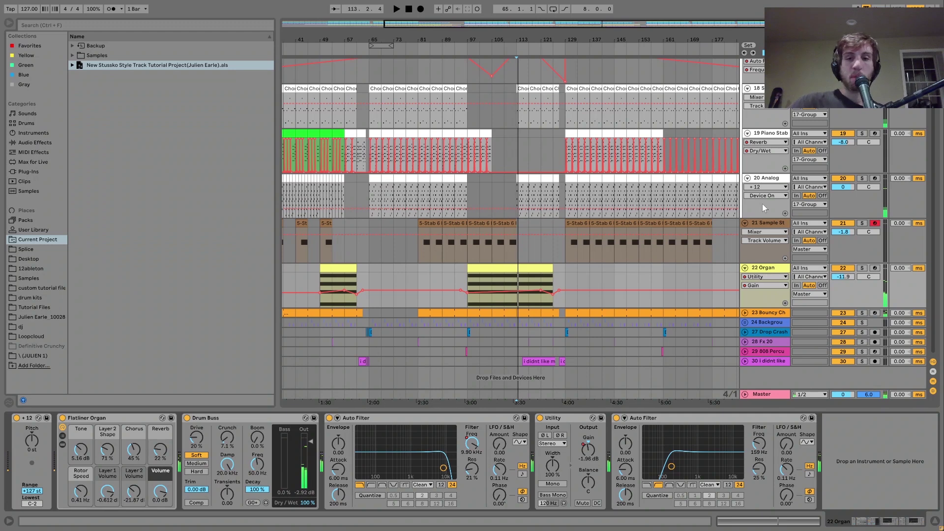
# Solo and unfold the Bouncy Chord track and play its clip from bar 137
pyautogui.click(862, 313)
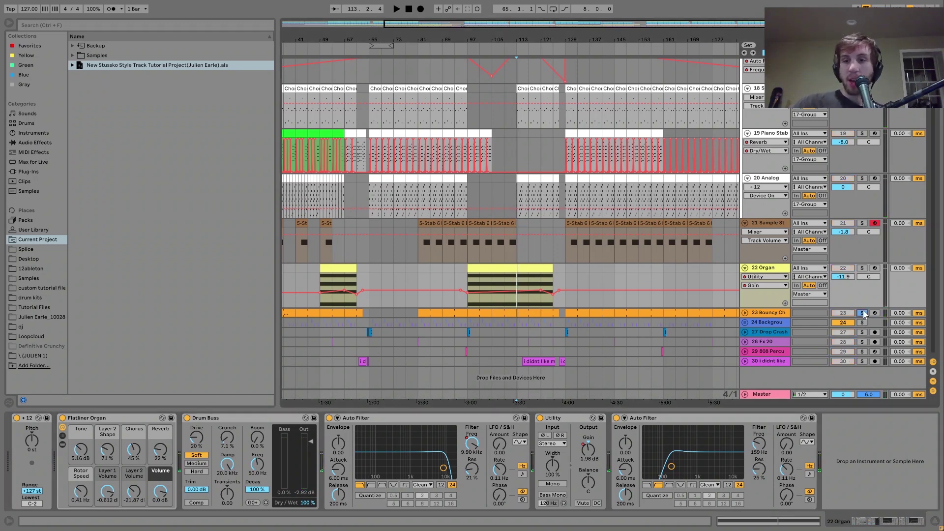
pyautogui.click(745, 312)
pyautogui.click(603, 312)
pyautogui.press('space')
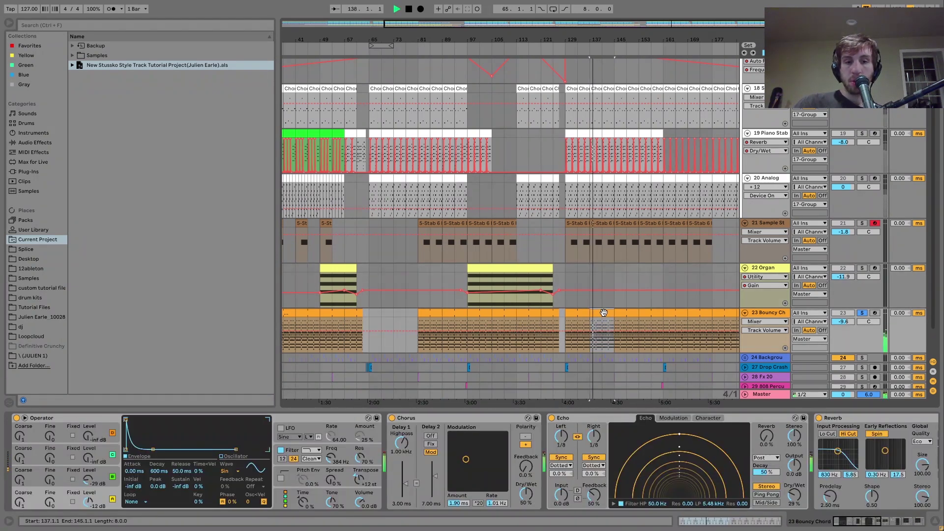
# Open the Bouncy Chord clip at bar 137, select several of its chords to inspect the voicings, and play the pattern
pyautogui.doubleClick(604, 313)
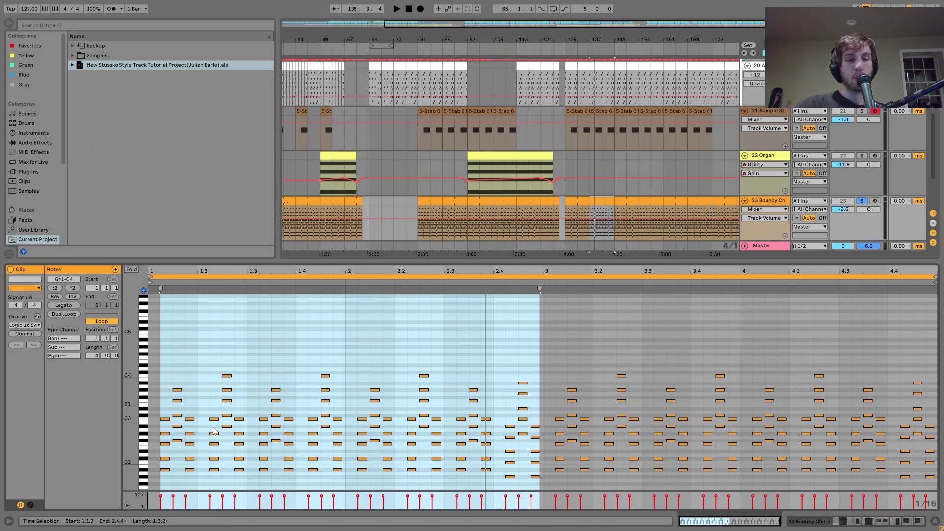
pyautogui.moveTo(212, 407); pyautogui.dragTo(214, 490)
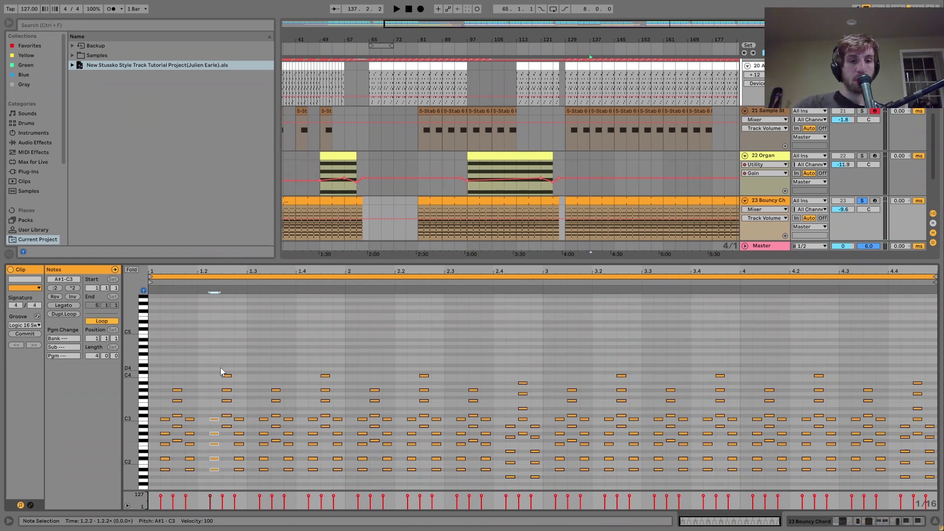
pyautogui.moveTo(230, 369); pyautogui.dragTo(224, 435)
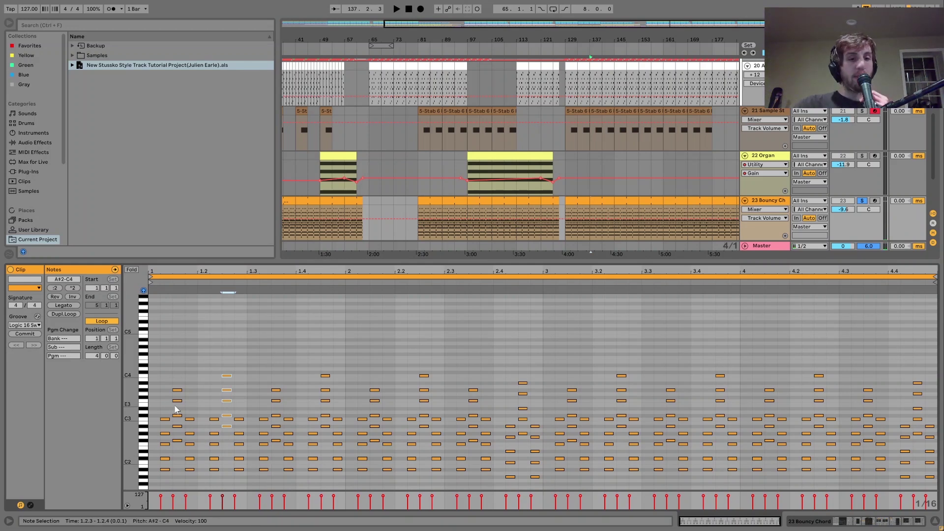
pyautogui.moveTo(178, 373); pyautogui.dragTo(176, 441)
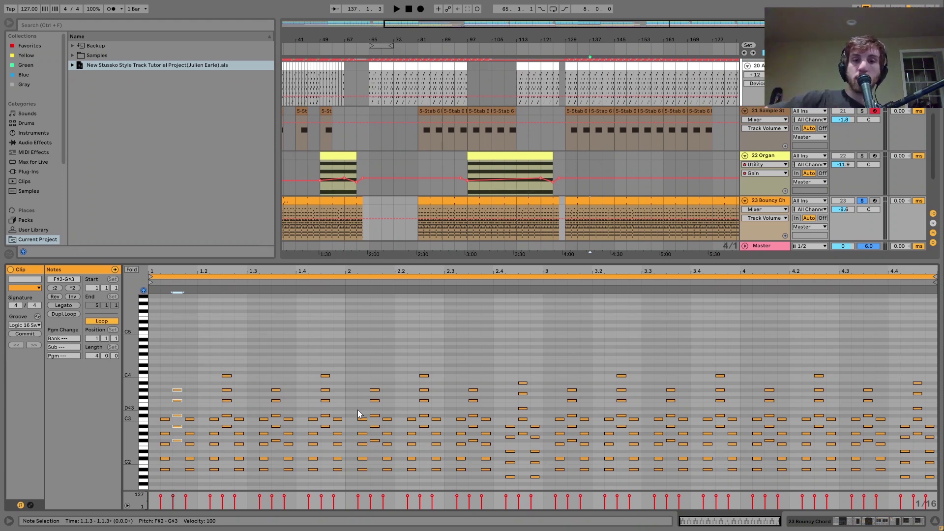
pyautogui.press('space')
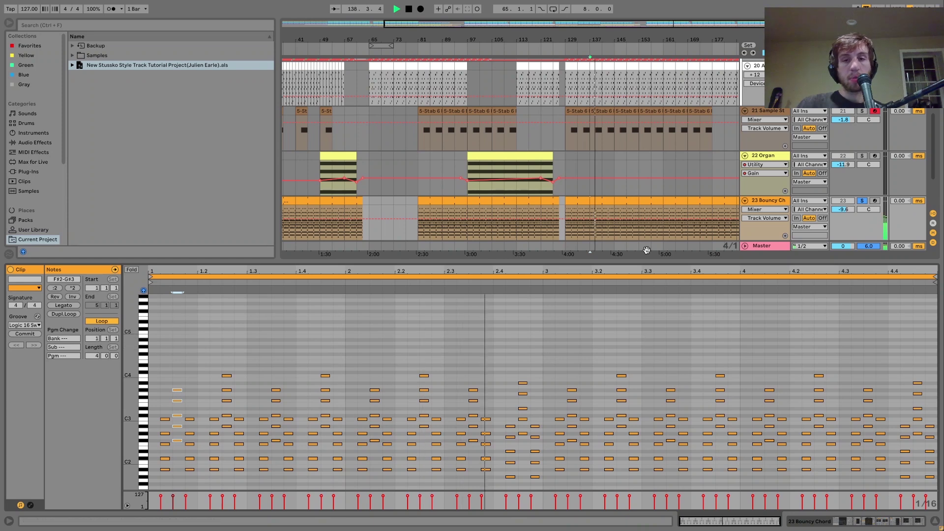
pyautogui.press('space')
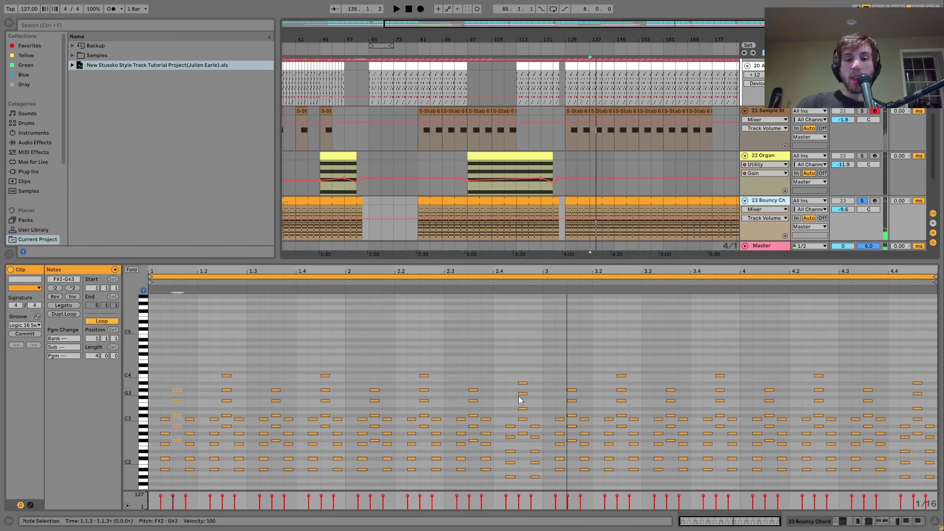
pyautogui.moveTo(506, 482); pyautogui.dragTo(541, 356)
pyautogui.press('space')
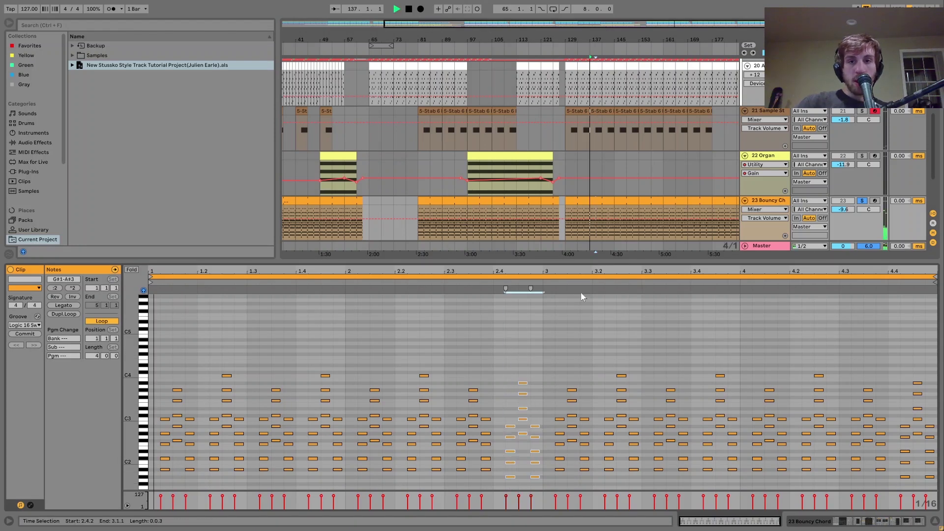
# Play the full mix with the Bouncy Chord track switched off and back on, show its devices and solo it again
pyautogui.click(771, 202)
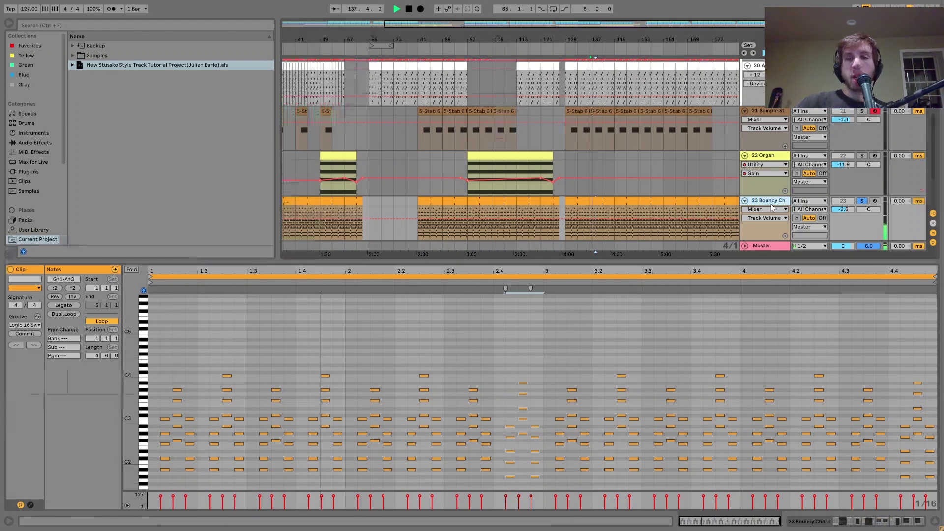
pyautogui.doubleClick(771, 203)
pyautogui.press('space')
pyautogui.click(865, 278)
pyautogui.press('space')
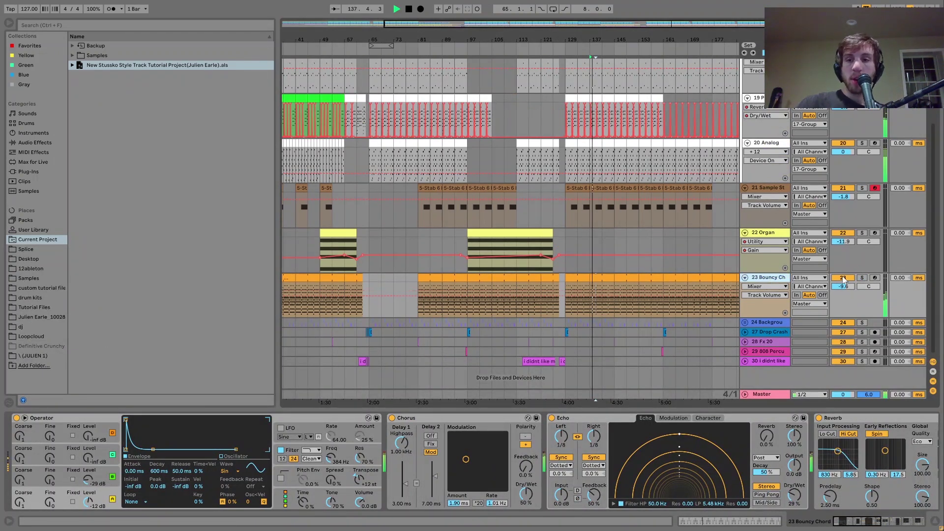
pyautogui.click(843, 278)
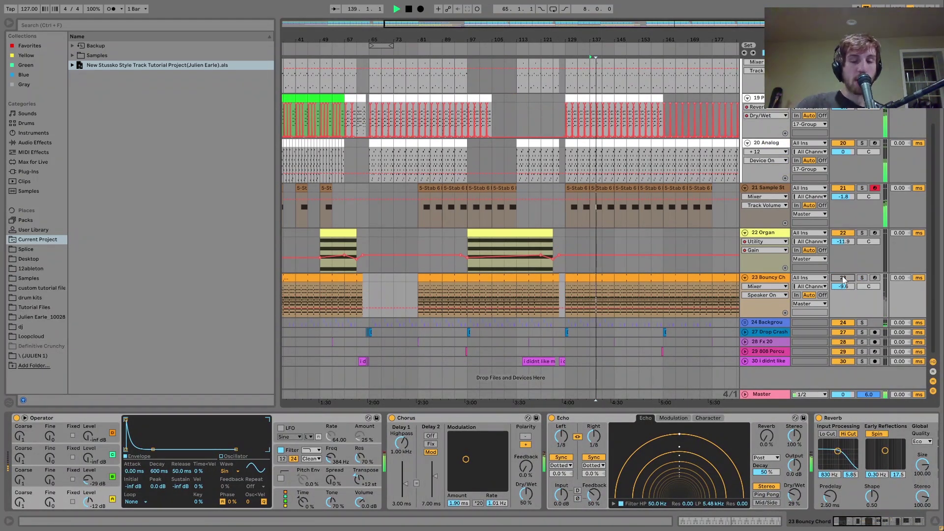
pyautogui.click(843, 278)
pyautogui.click(862, 278)
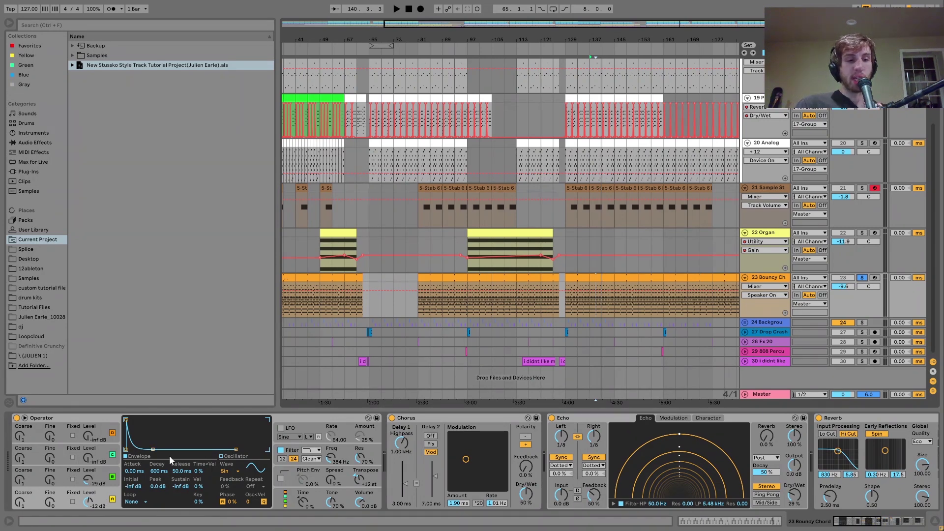
# Examine Operator's oscillator B envelope, filter envelope and filter resonance on the Bouncy Chord, playing the chords in between
pyautogui.click(106, 470)
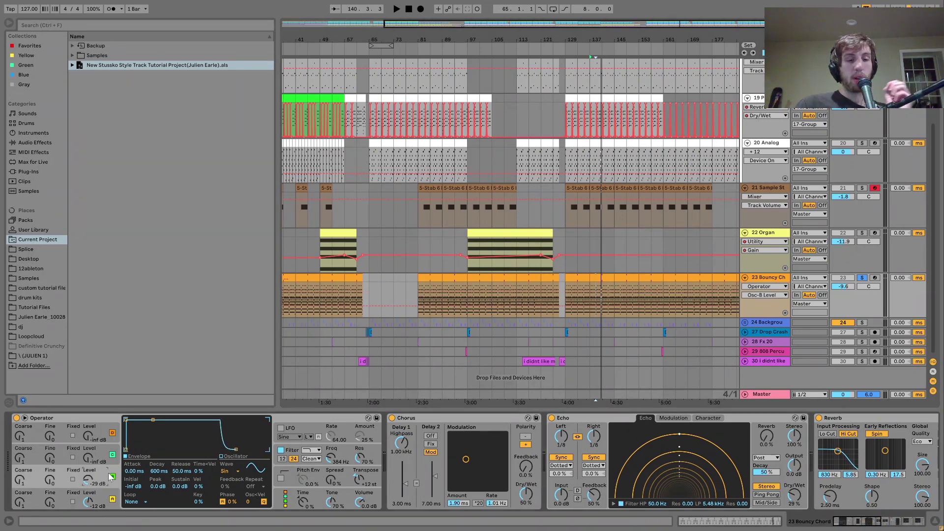
pyautogui.click(294, 451)
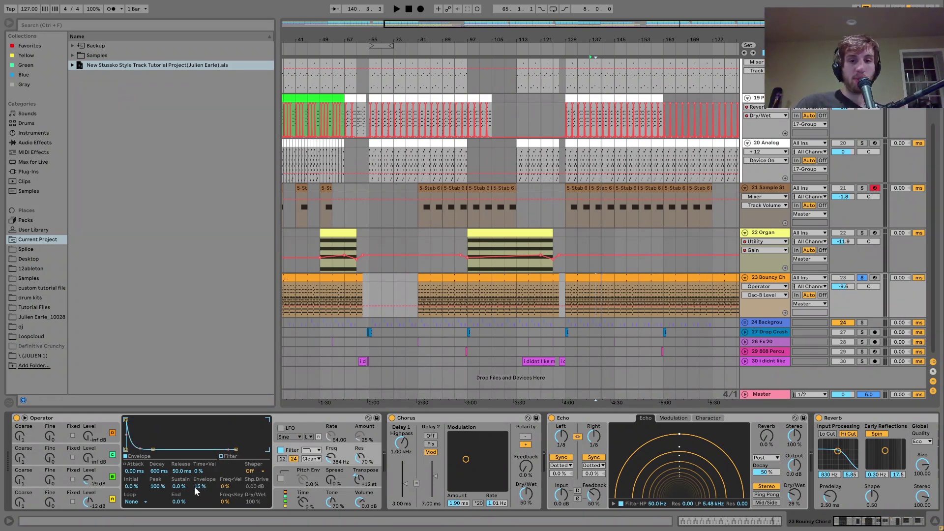
pyautogui.press('space')
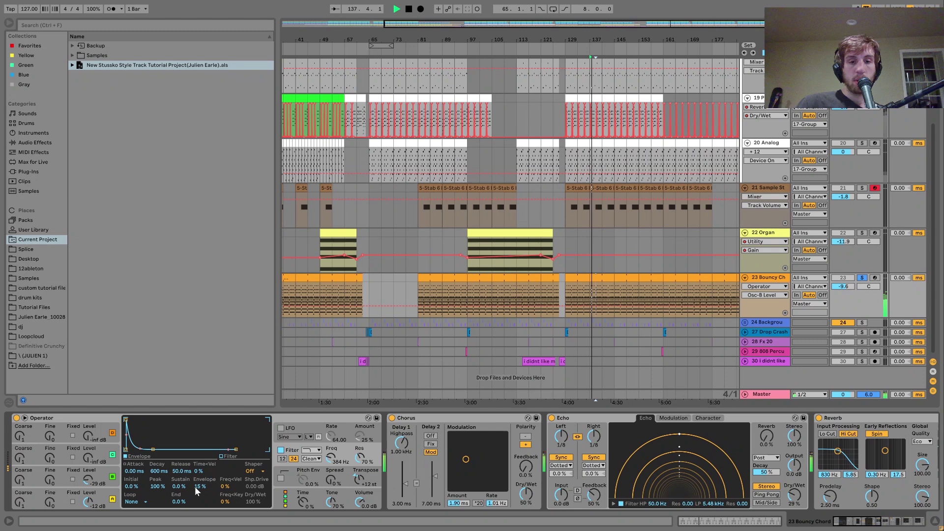
pyautogui.press('space')
pyautogui.click(363, 461)
pyautogui.moveTo(363, 463); pyautogui.dragTo(357, 459)
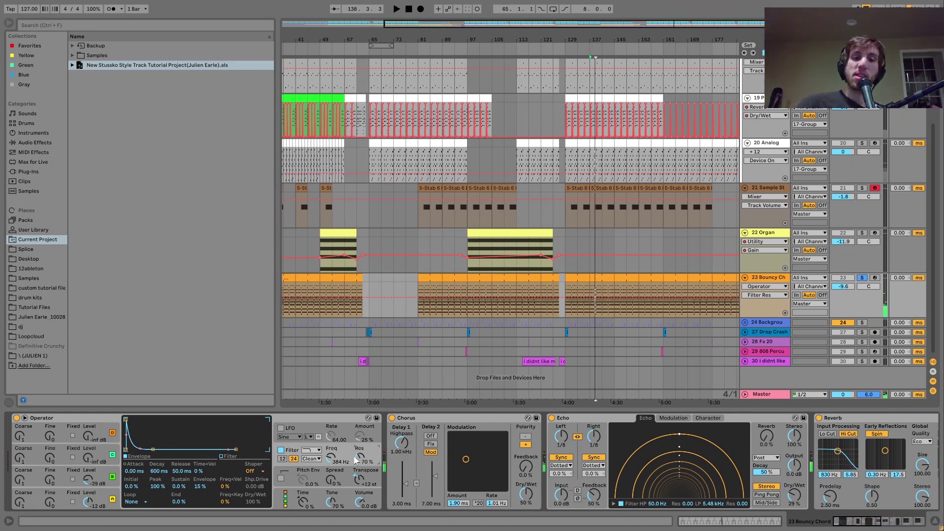
# Examine the Bouncy Chord's Chorus, Echo, Reverb, kick-sidechained Compressor and Auto Filters, playing the chords along the way
pyautogui.hscroll(4, 353, 455)
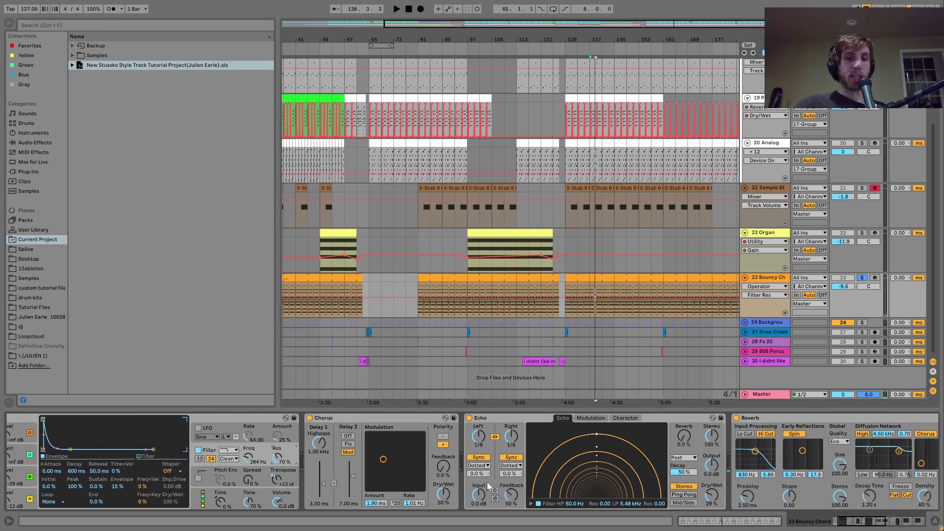
pyautogui.hscroll(7, 390, 494)
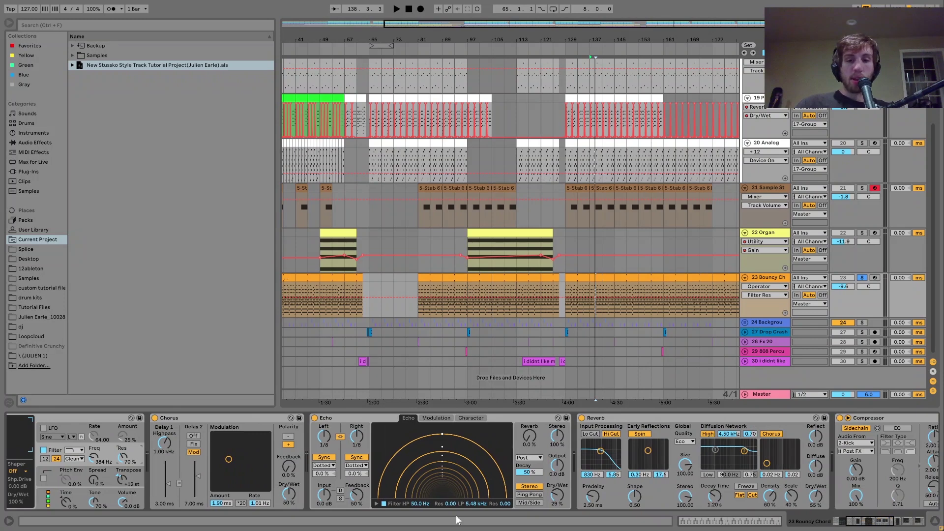
pyautogui.hscroll(12, 536, 440)
pyautogui.press('space')
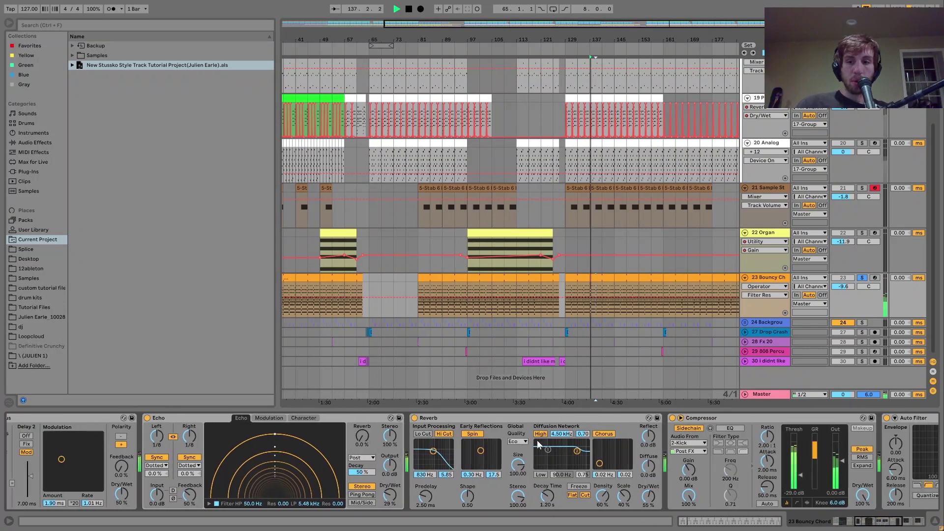
pyautogui.hscroll(4, 537, 441)
pyautogui.press('space')
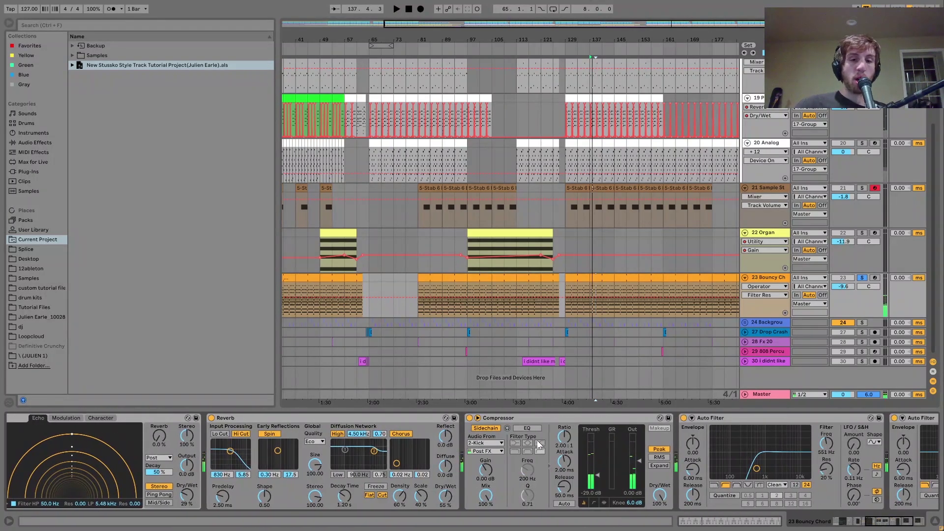
pyautogui.hscroll(2, 538, 444)
pyautogui.hscroll(3, 538, 445)
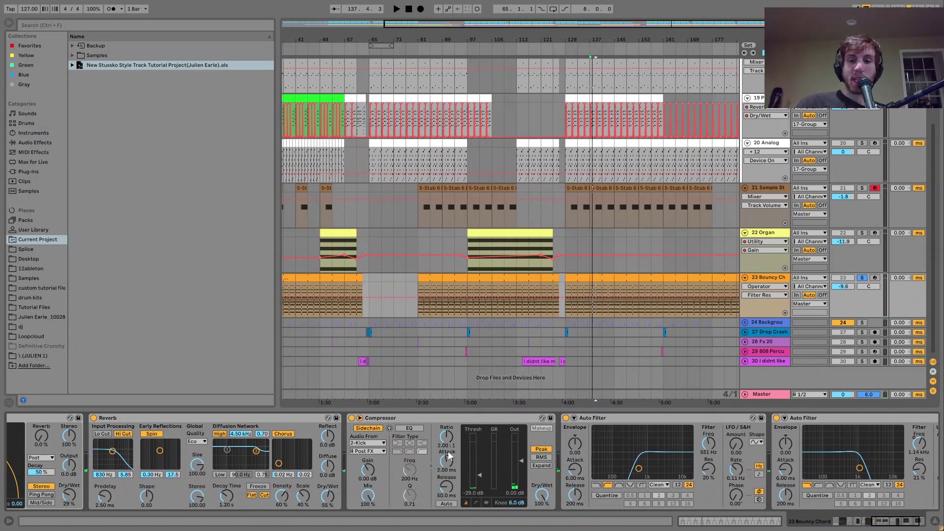
pyautogui.hscroll(4, 449, 457)
# Show the second Auto Filter's Frequency automation on the Bouncy Chord track across the whole arrangement
pyautogui.click(825, 456)
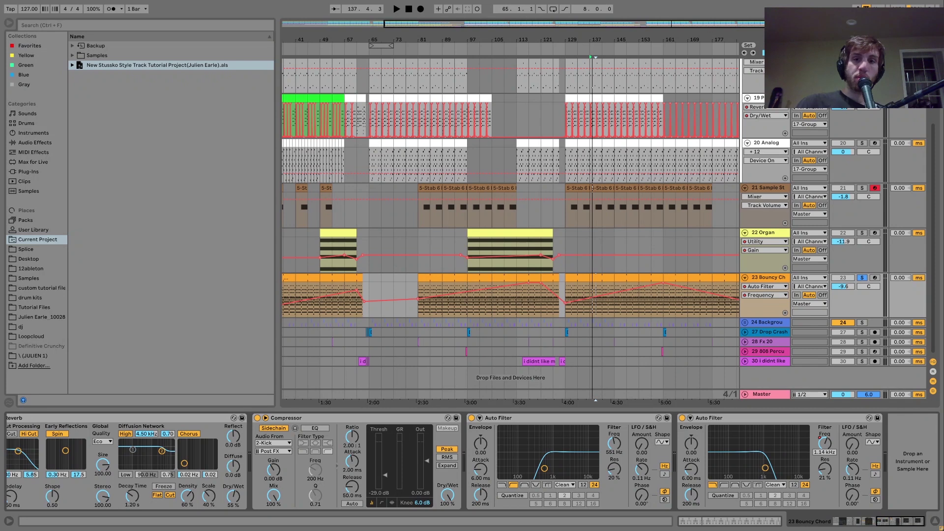
pyautogui.hscroll(-4, 502, 140)
pyautogui.scroll(-3, 501, 139)
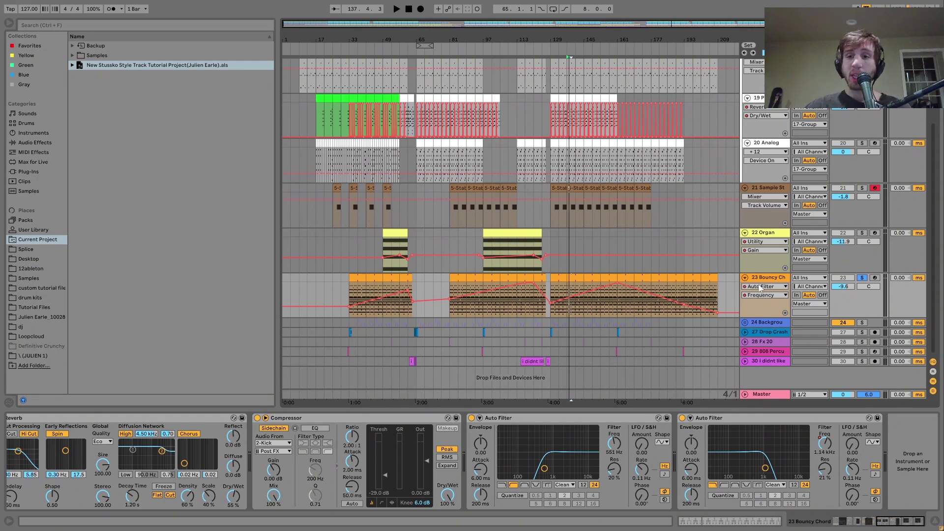
# Fold the Bouncy Chord track, then unfold and solo the Background Noises group and play it from bar 137
pyautogui.click(745, 277)
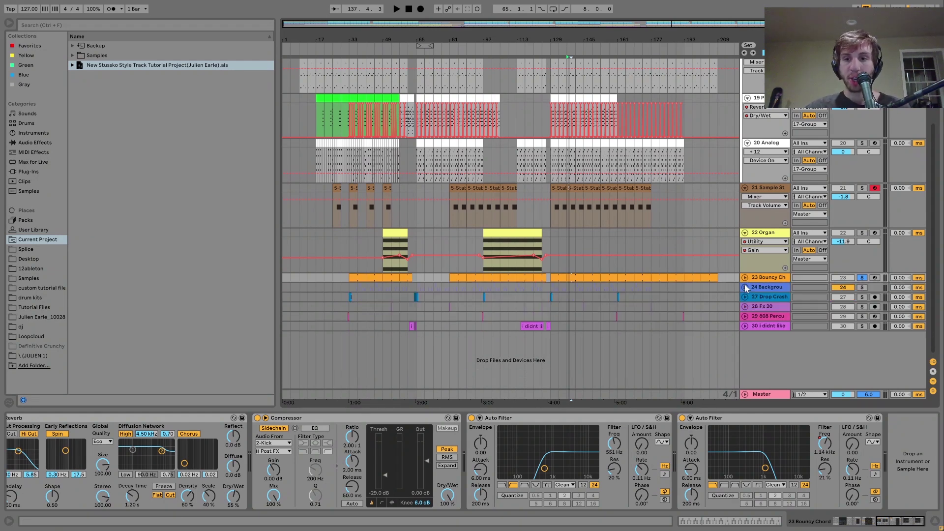
pyautogui.click(746, 287)
pyautogui.click(863, 287)
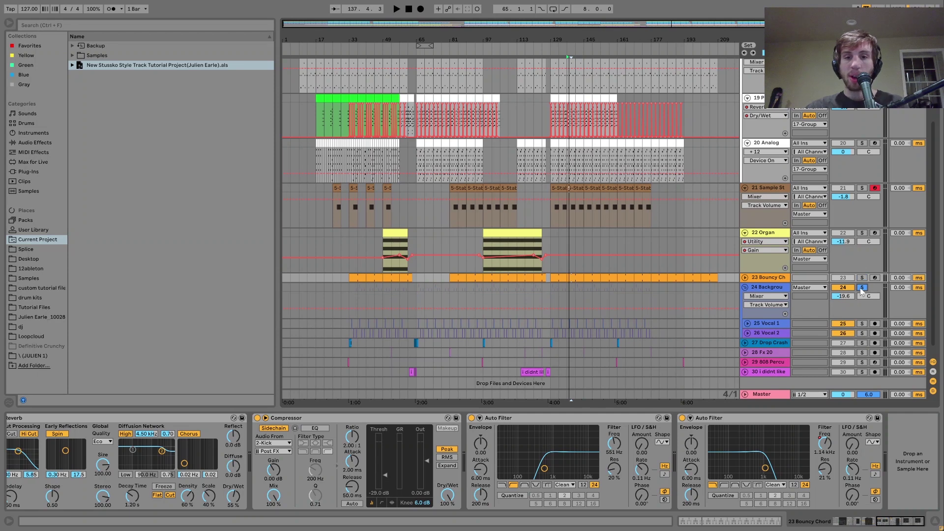
pyautogui.press('space')
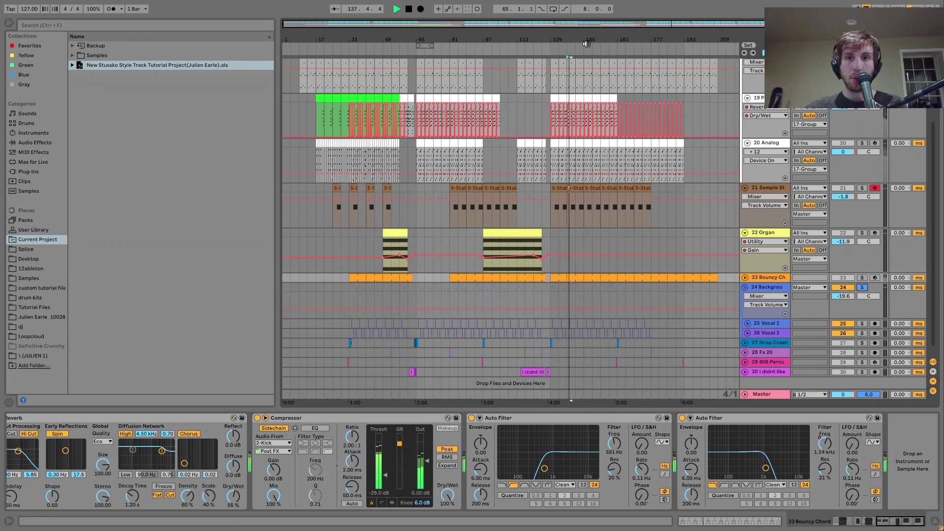
pyautogui.moveTo(575, 35); pyautogui.dragTo(580, 128)
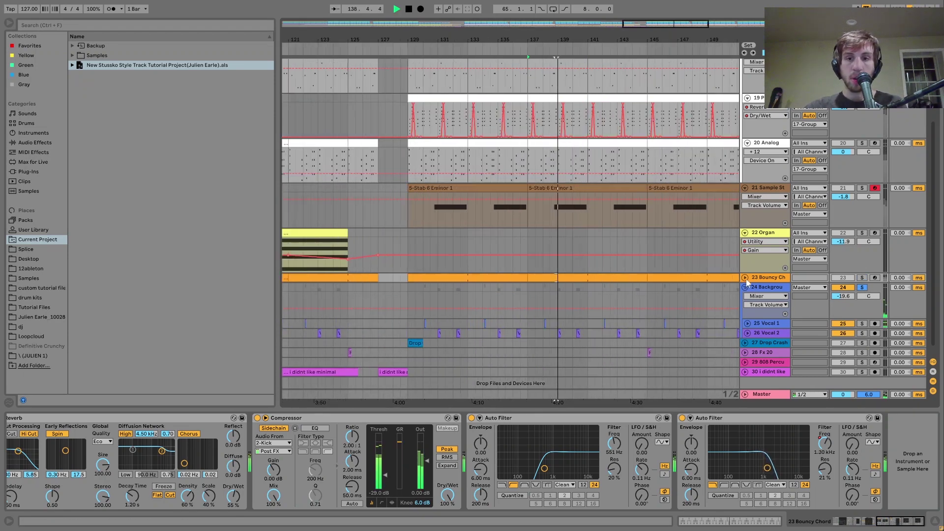
# Check the vocal tracks for devices and examine the Background Noises group's Auto Filter, Chorus, Grain Delay and Reverb while auditioning it
pyautogui.click(759, 323)
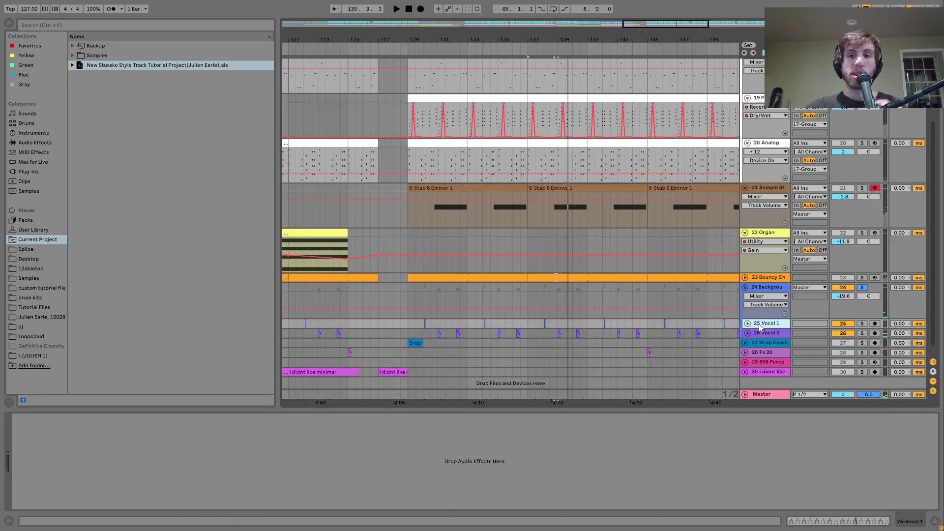
pyautogui.press('Down')
pyautogui.press('Up')
pyautogui.press('Up')
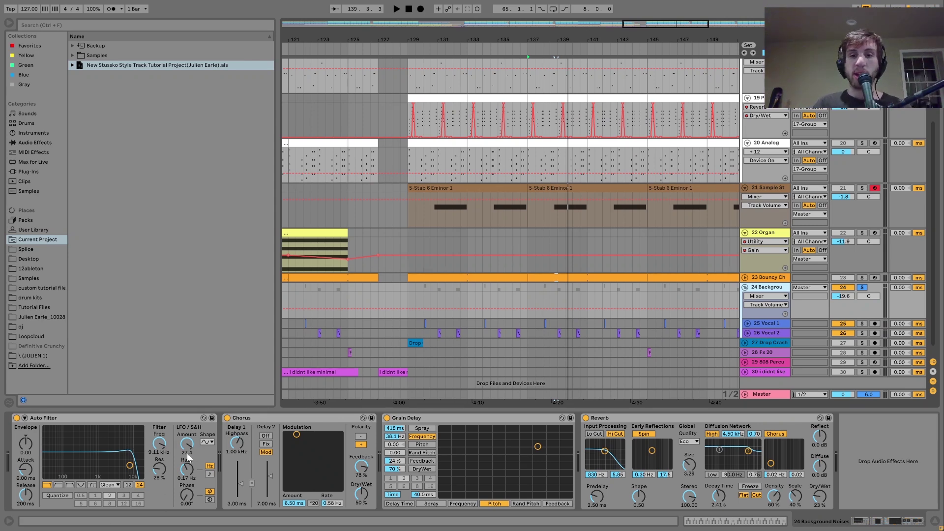
pyautogui.press('space')
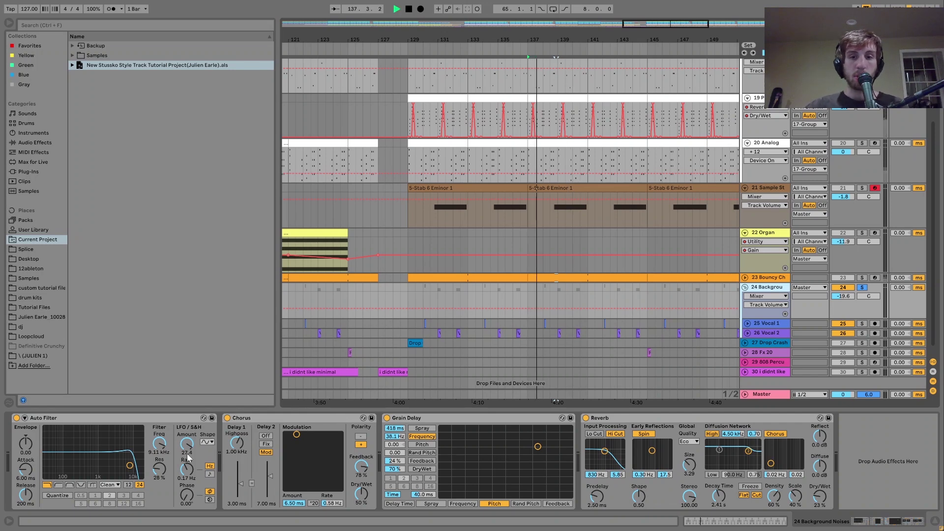
pyautogui.press('space')
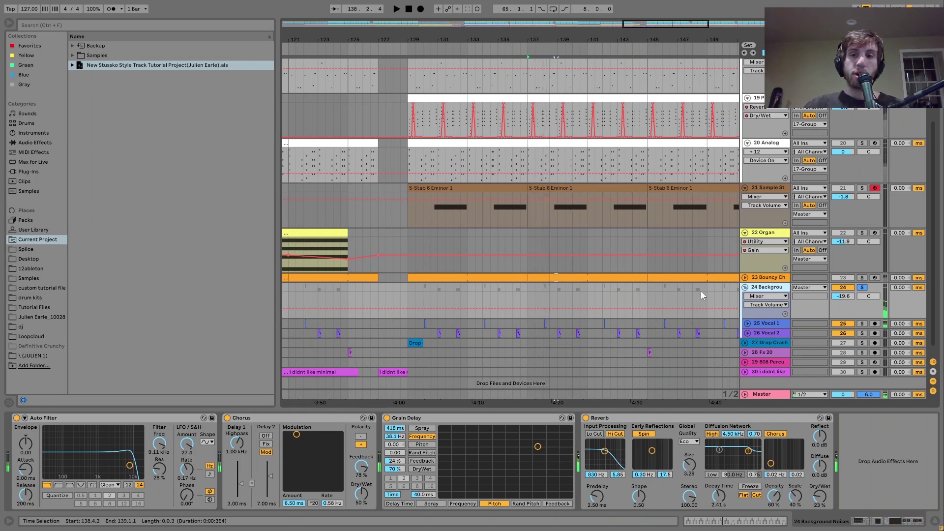
pyautogui.click(781, 279)
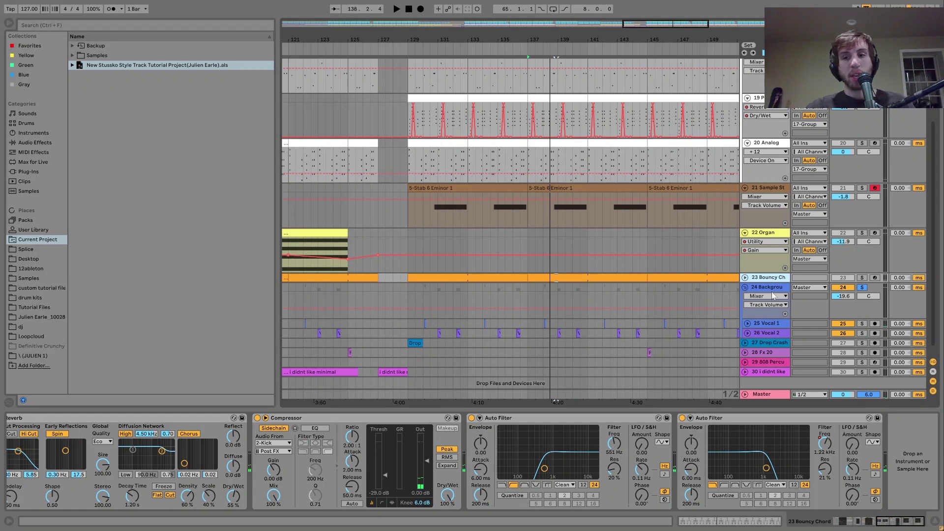
pyautogui.click(766, 286)
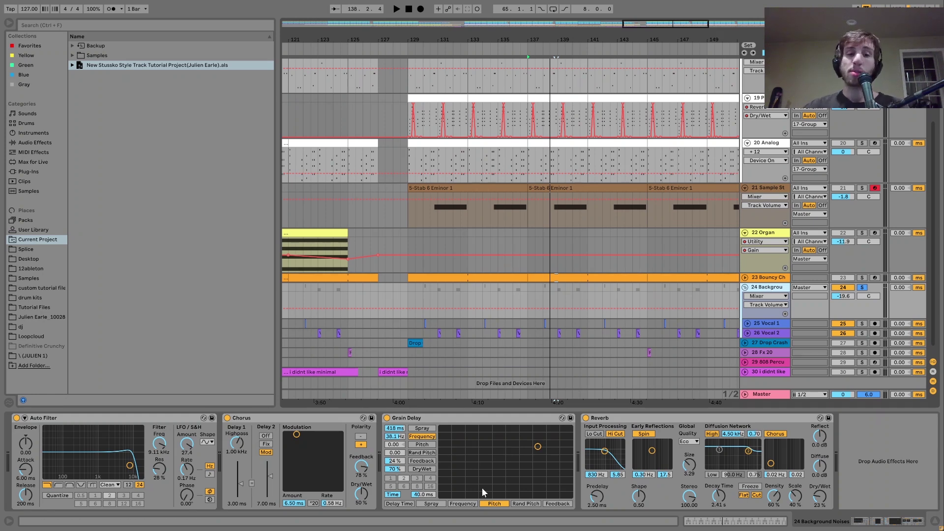
pyautogui.press('space')
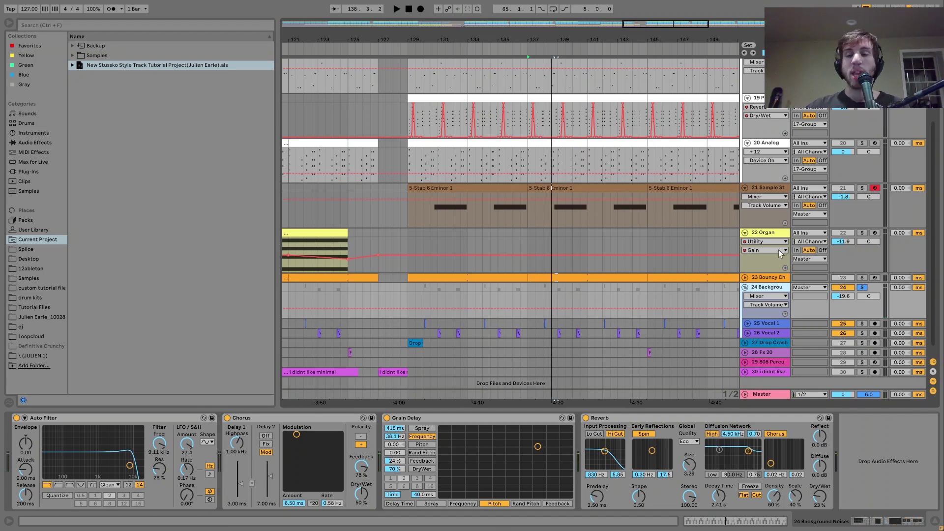
# Turn off the Background Noises group's solo and play the full mix from bar 133
pyautogui.click(860, 288)
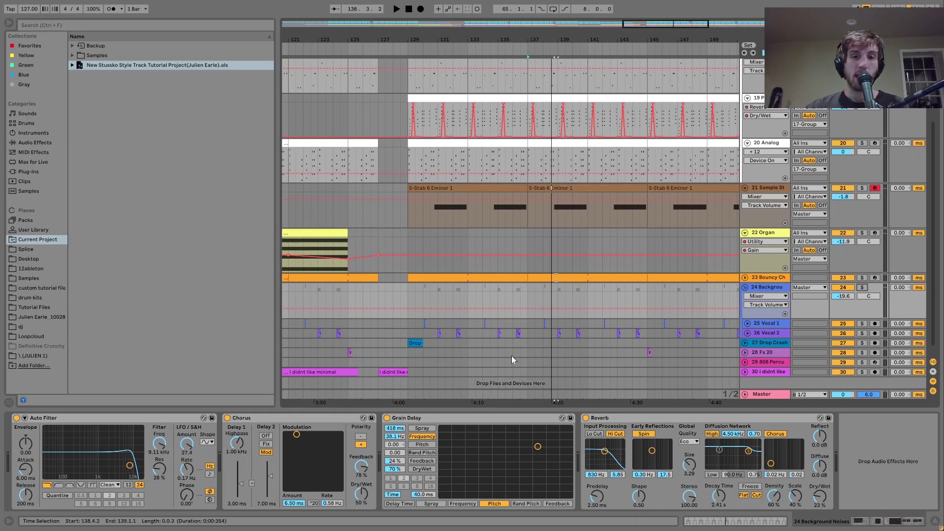
pyautogui.click(469, 293)
pyautogui.press('space')
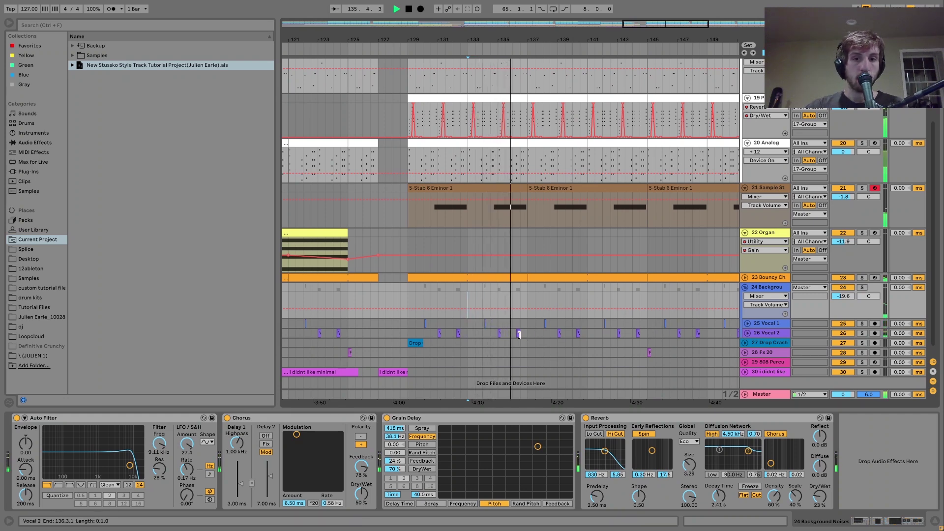
# Stop playback and look over the stab, organ, background and effects tracks around bars 121 to 149
pyautogui.press('space')
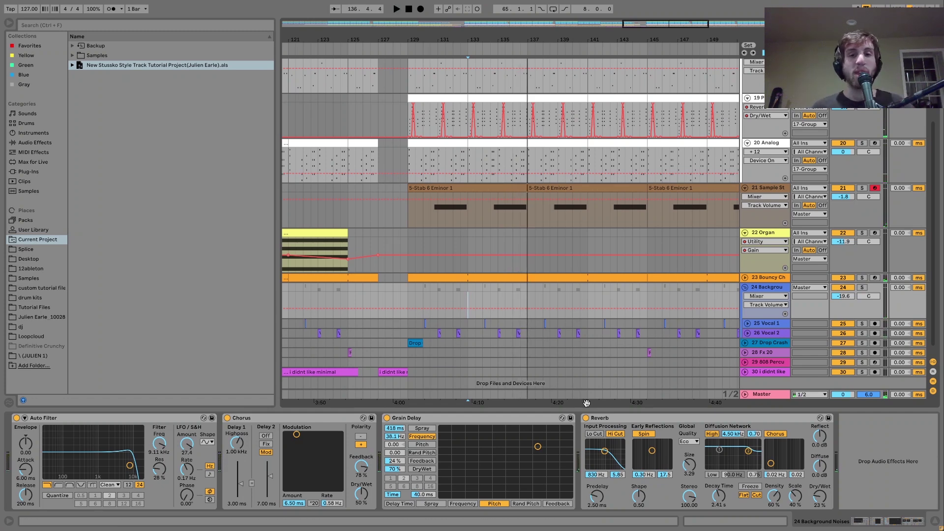
pyautogui.scroll(5, 559, 181)
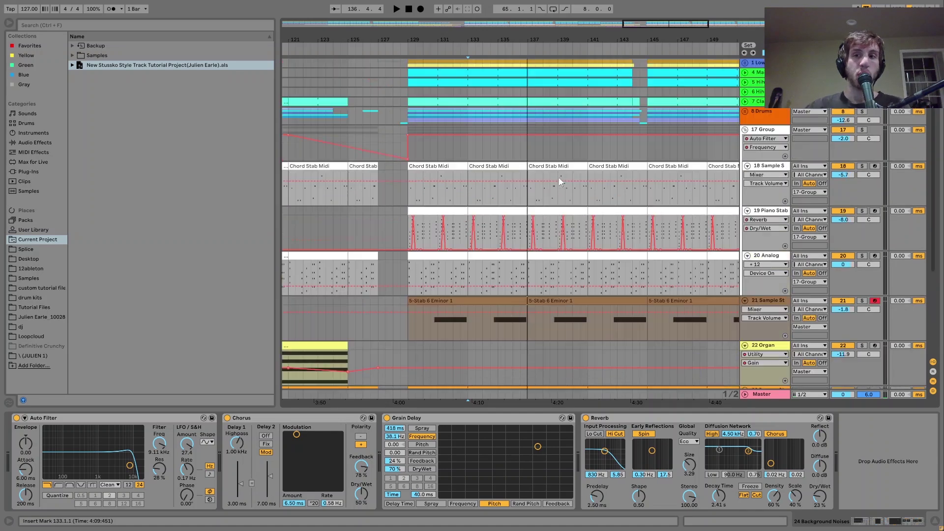
pyautogui.scroll(-5, 562, 295)
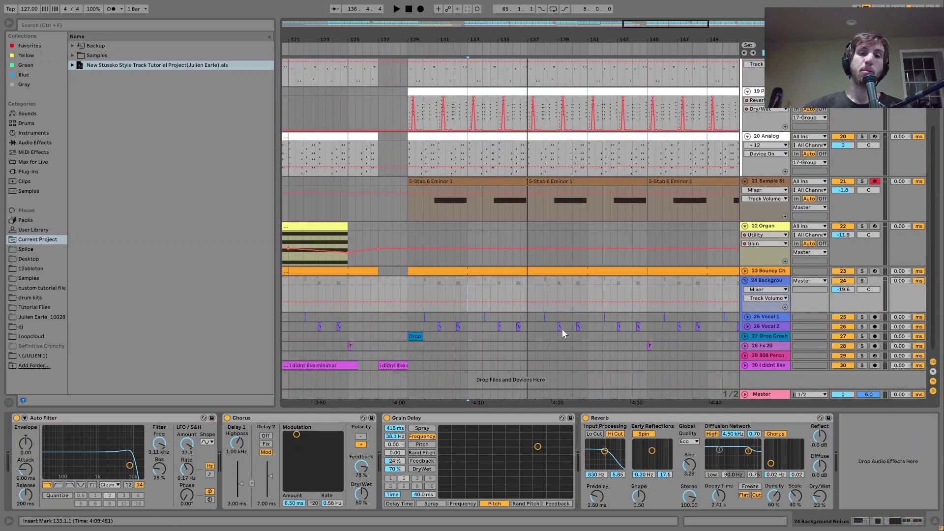
pyautogui.scroll(-1, 563, 331)
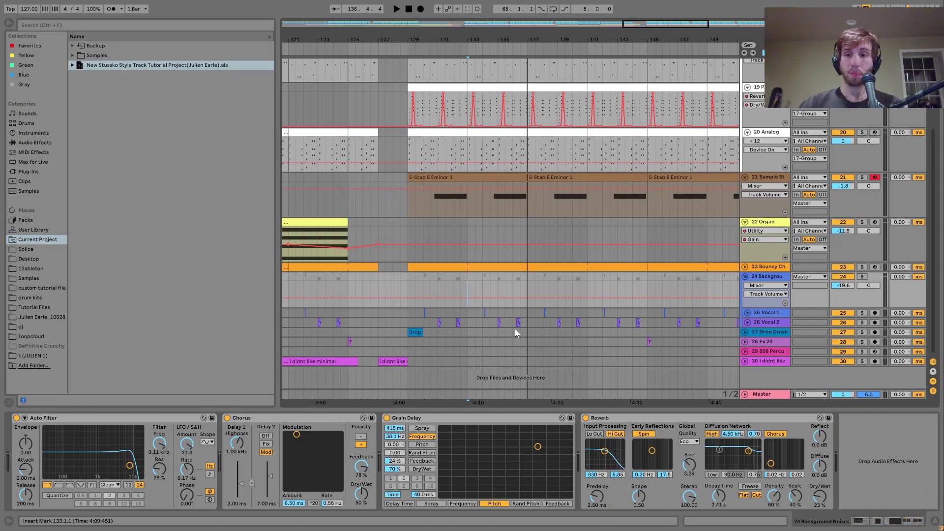
# Audition the Drop Crash clip from bar 129 and the Fx 20 clip from bar 125 in the full mix
pyautogui.click(414, 331)
pyautogui.press('space')
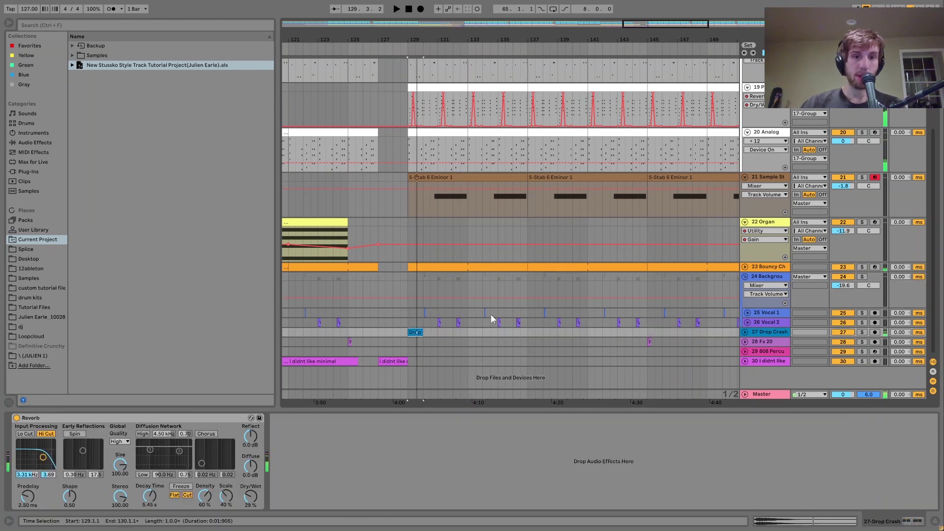
pyautogui.hscroll(-3, 491, 314)
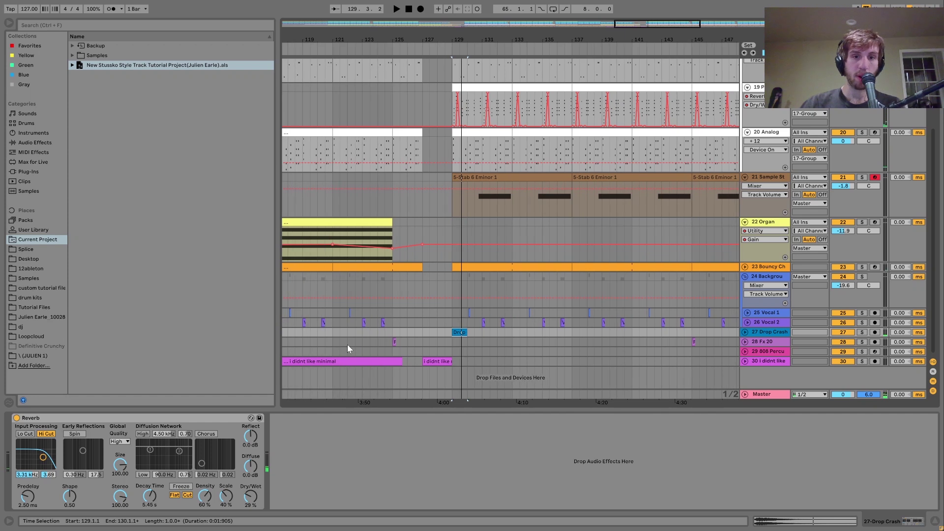
pyautogui.click(388, 345)
pyautogui.press('space')
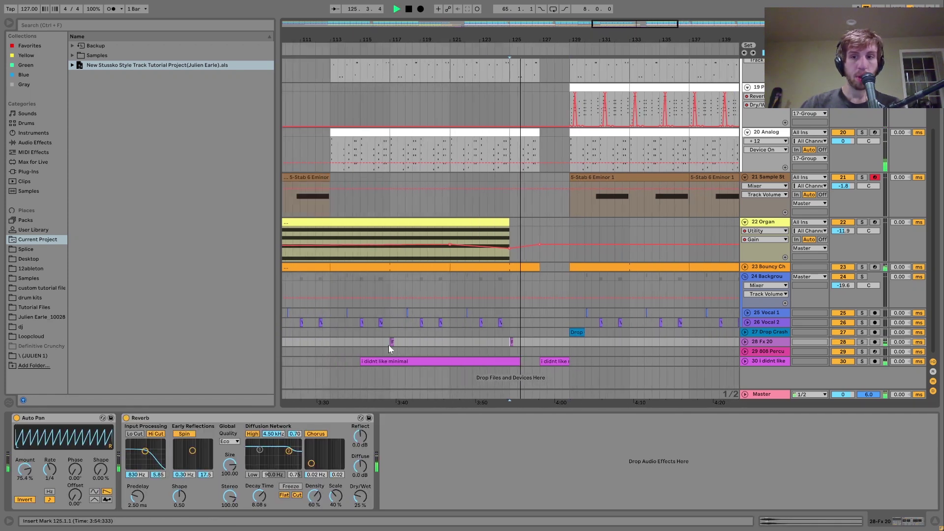
pyautogui.hscroll(-5, 388, 349)
pyautogui.press('space')
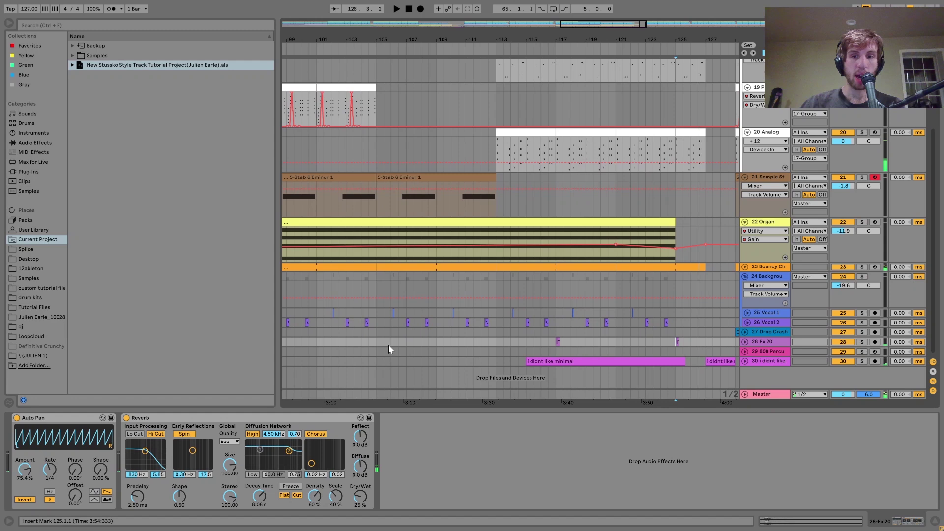
# Play the full mix from bar 96 to audition the 808 Percussion clip and show its device
pyautogui.hscroll(-10, 388, 345)
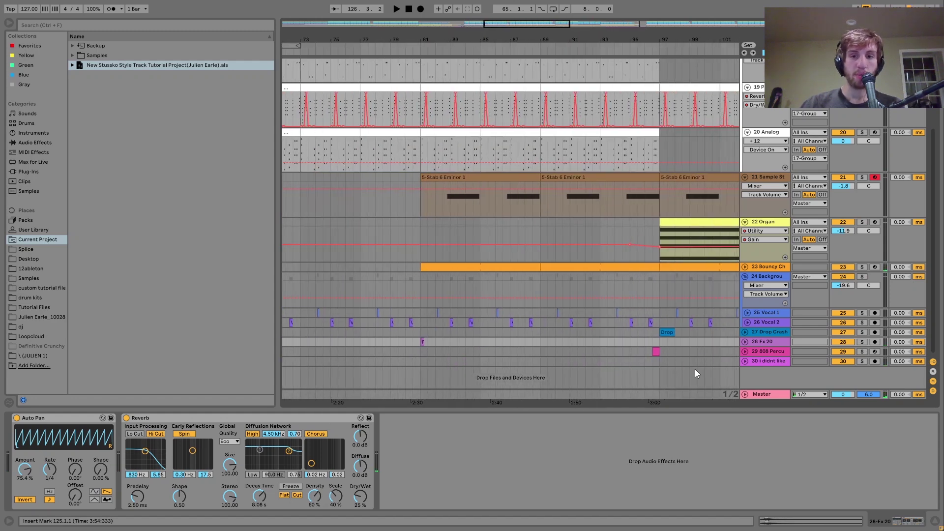
pyautogui.click(642, 351)
pyautogui.press('space')
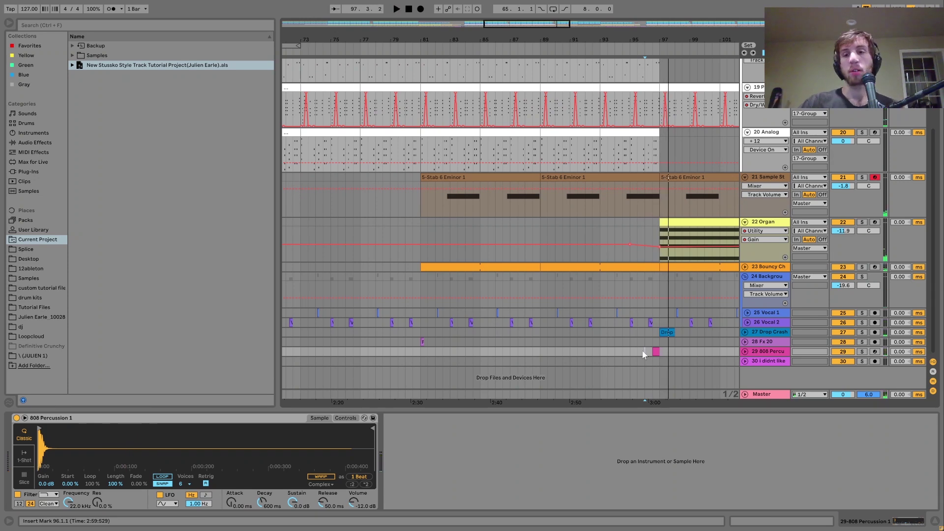
# Solo and unfold the "i didnt like minimal" vocal track and play its long clip from bar 115
pyautogui.hscroll(10, 643, 354)
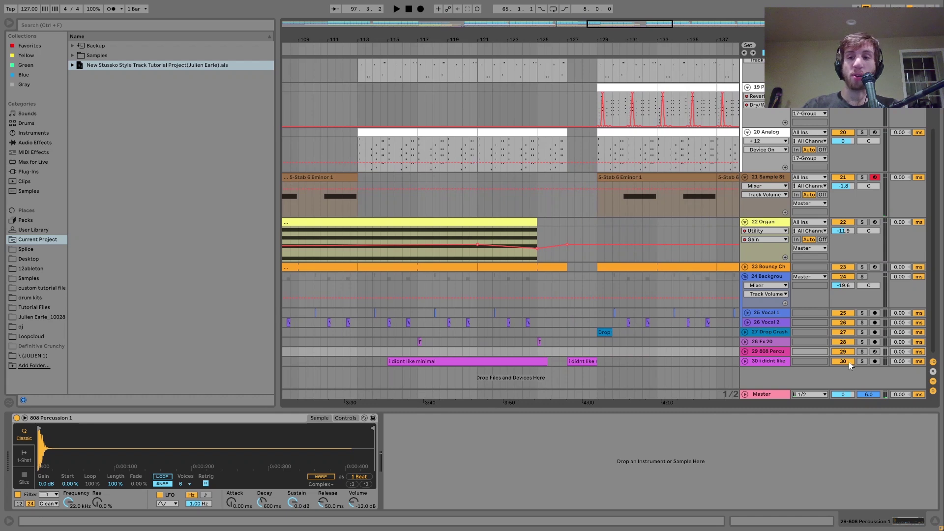
pyautogui.click(861, 362)
pyautogui.click(745, 361)
pyautogui.click(510, 362)
pyautogui.press('space')
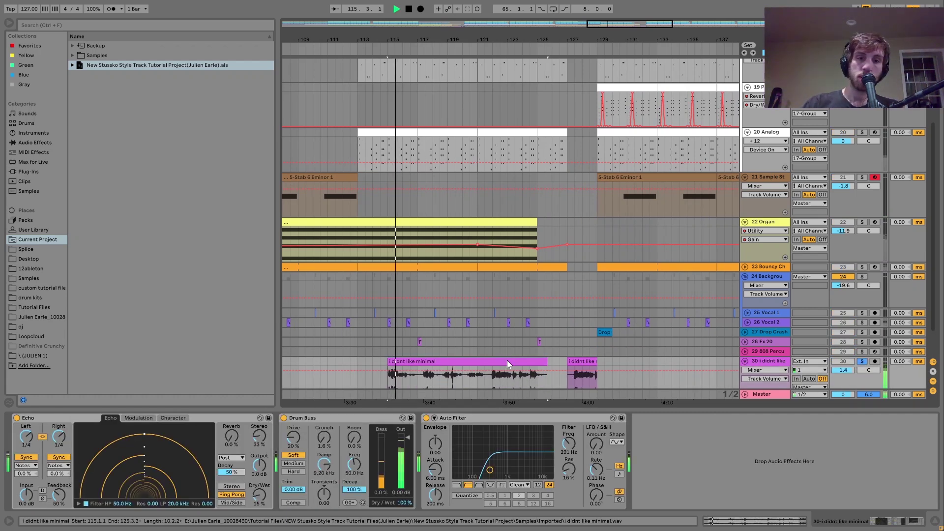
# Show the full vocal waveform and play the soloed vocal clip from position 117.3.1
pyautogui.scroll(-3, 506, 360)
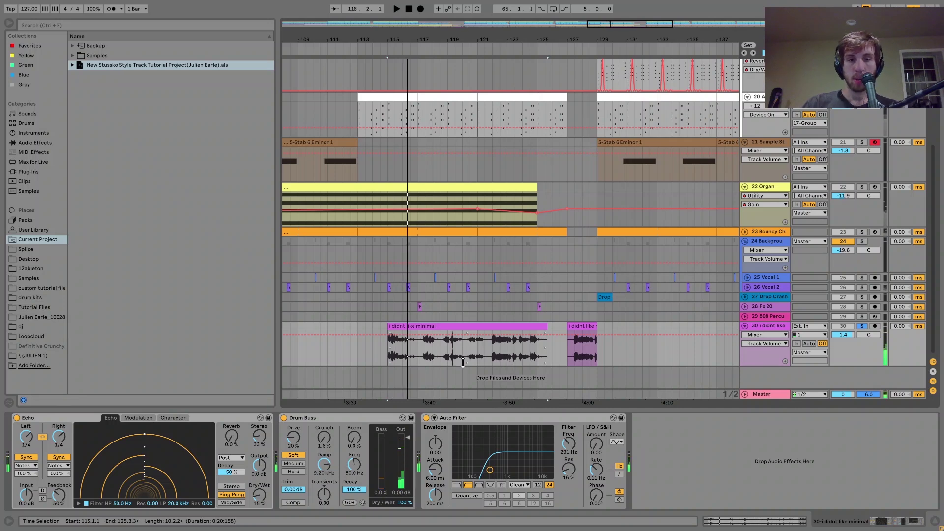
pyautogui.click(423, 354)
pyautogui.press('space')
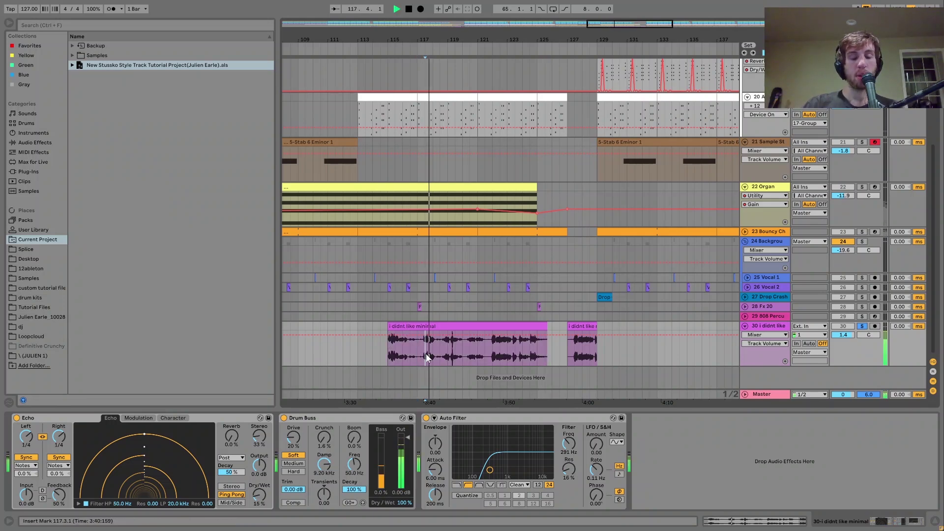
pyautogui.press('space')
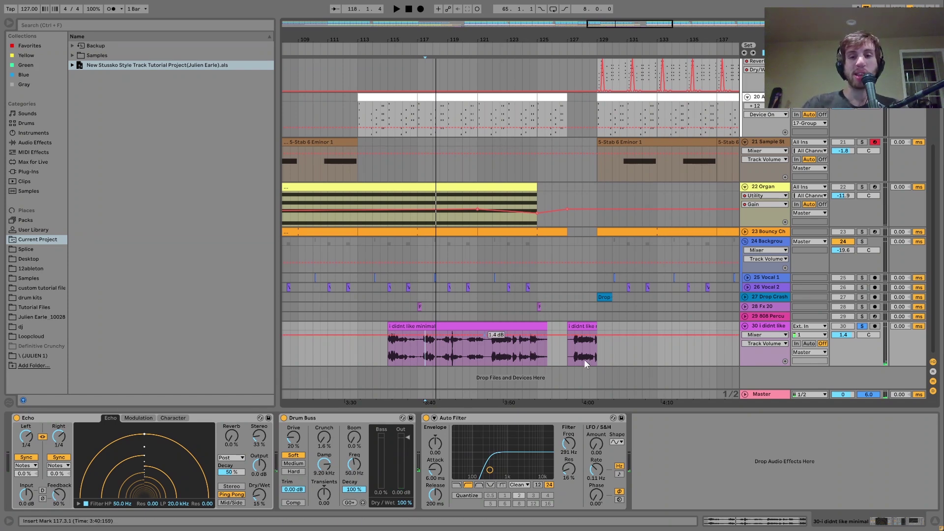
# Play the short vocal clip from bar 127 and turn off the vocal track's solo
pyautogui.click(581, 346)
pyautogui.press('space')
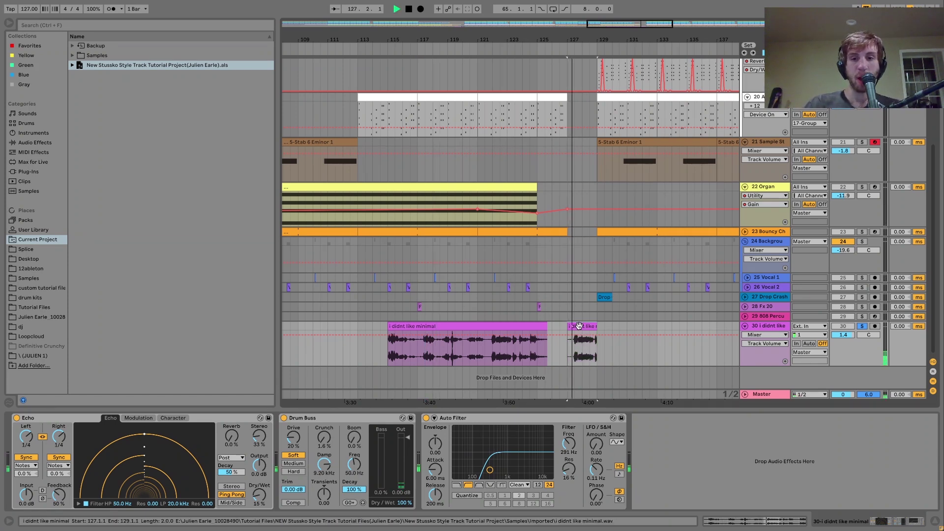
pyautogui.click(862, 327)
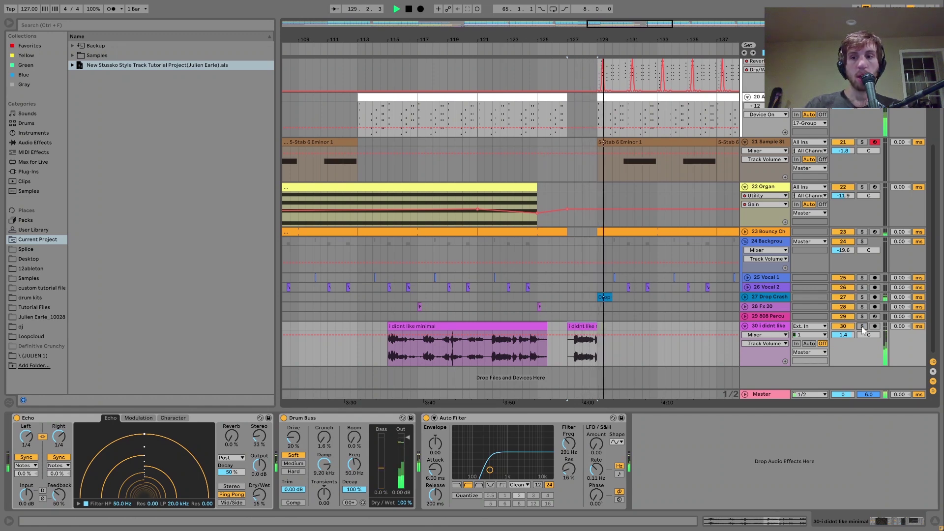
# Play the full mix from position 128.3.1 to hear the vocal clip's ending lead into the drop
pyautogui.moveTo(601, 35); pyautogui.dragTo(575, 292)
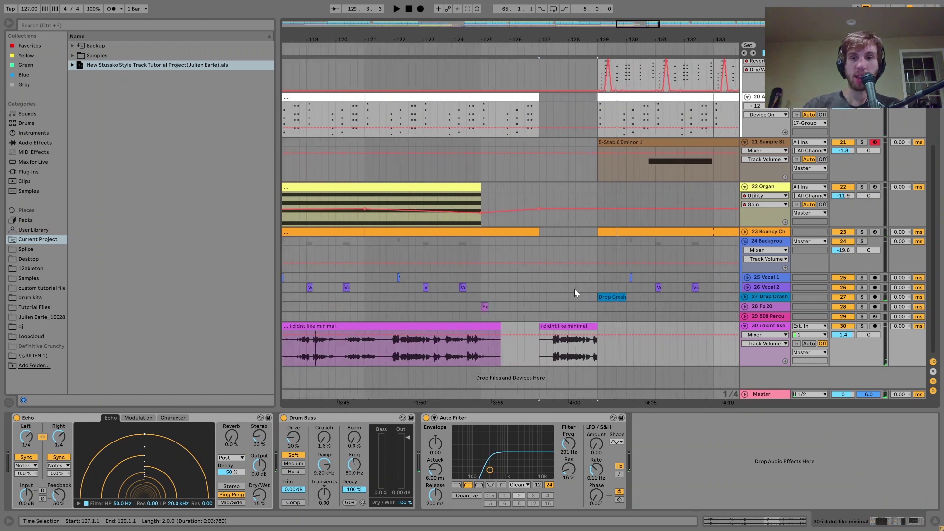
pyautogui.click(583, 358)
pyautogui.press('space')
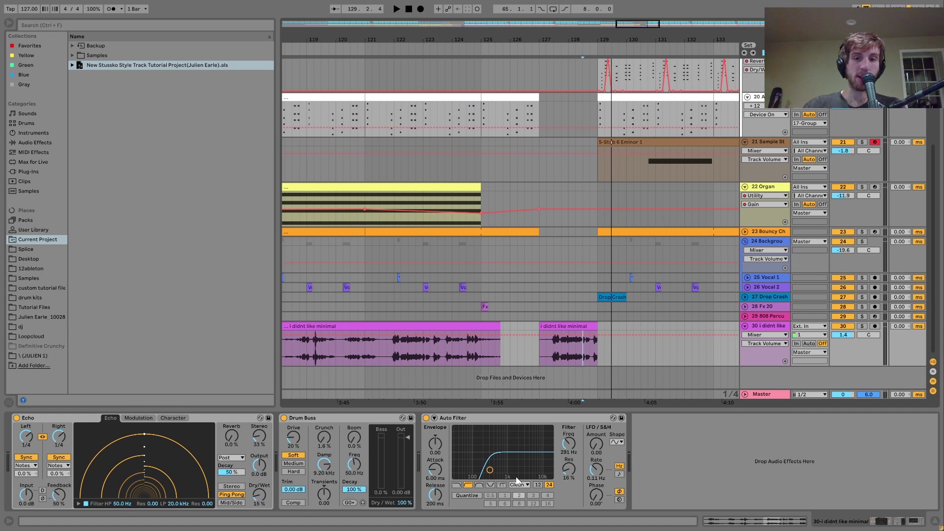
# Show the chopped vocal and Drop Crash clips before bar 65 and play them in the full mix from bar 63
pyautogui.moveTo(410, 36); pyautogui.dragTo(740, 1)
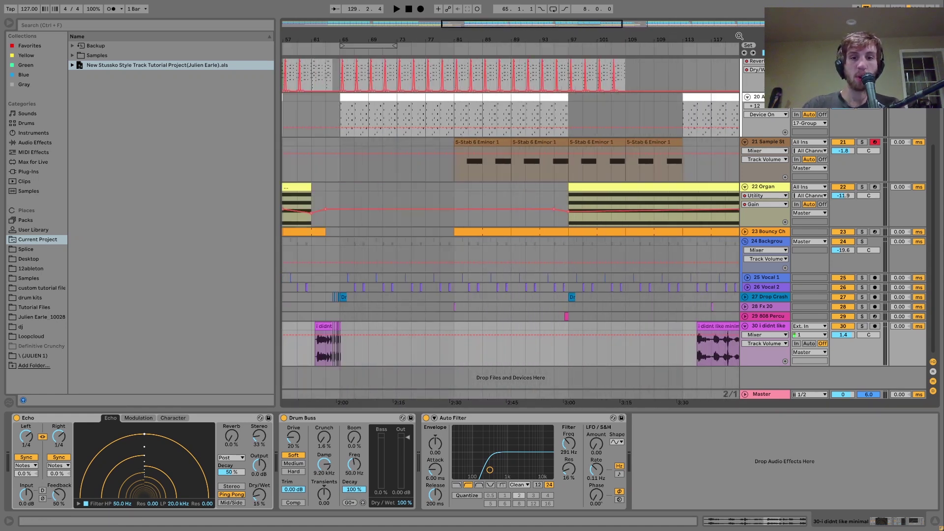
pyautogui.moveTo(330, 38); pyautogui.dragTo(397, 154)
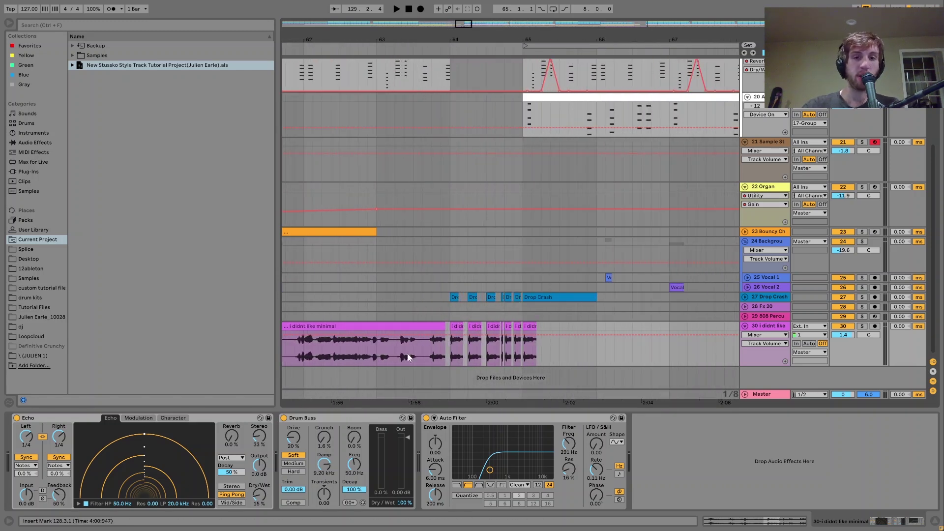
pyautogui.click(379, 317)
pyautogui.press('space')
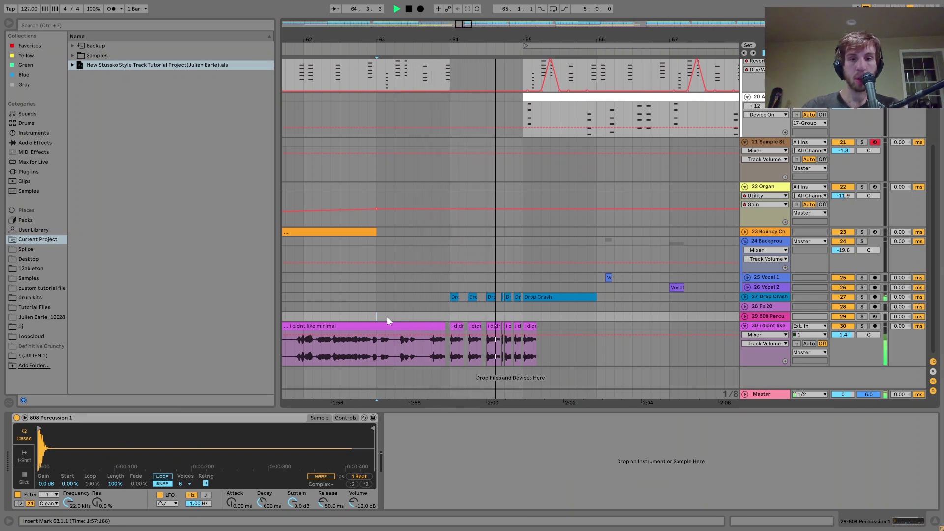
pyautogui.press('space')
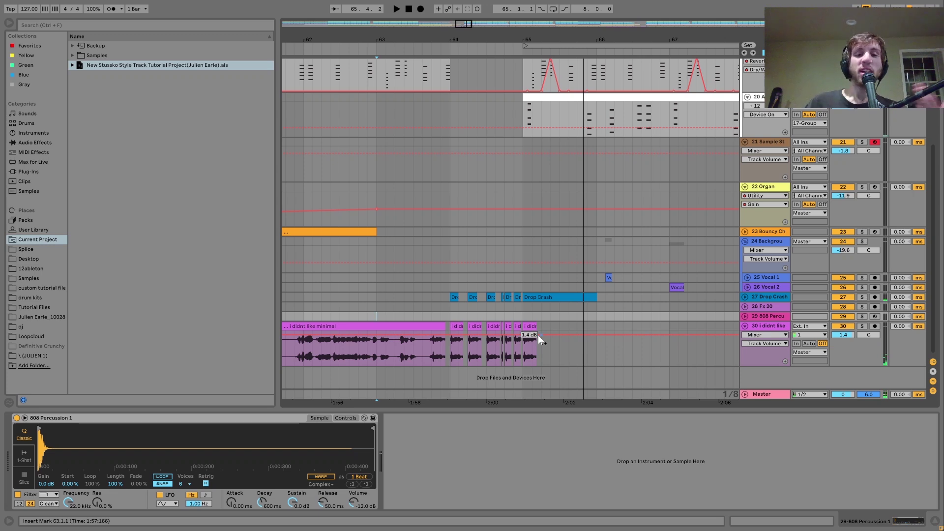
# Replay the full mix from bar 63 through the drop at bar 65 with a wider section of the arrangement shown
pyautogui.click(471, 43)
pyautogui.moveTo(473, 41); pyautogui.dragTo(387, 36)
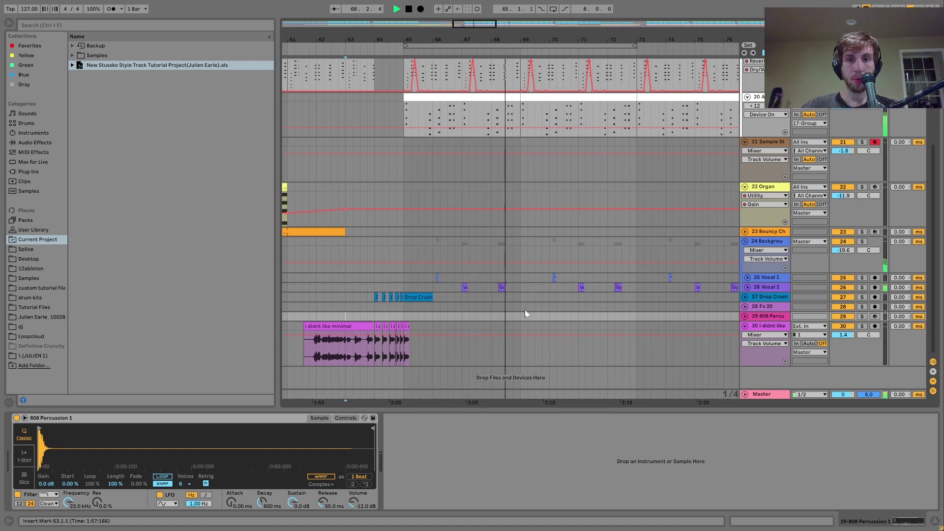
pyautogui.press('space')
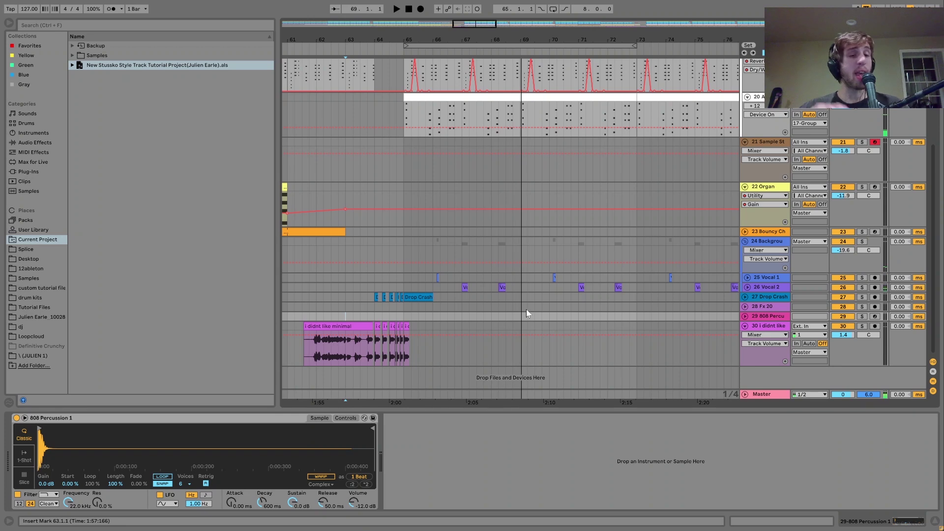